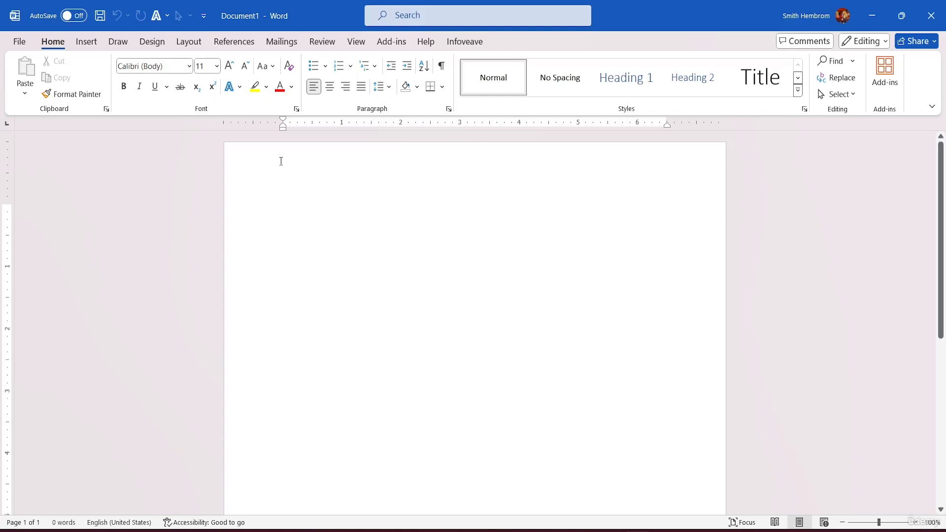
Examine the page's header and footer areas and the built-in header and footer designs
{"action": "scroll", "coordinate": [281, 161], "scroll_direction": "down", "scroll_amount": 1}
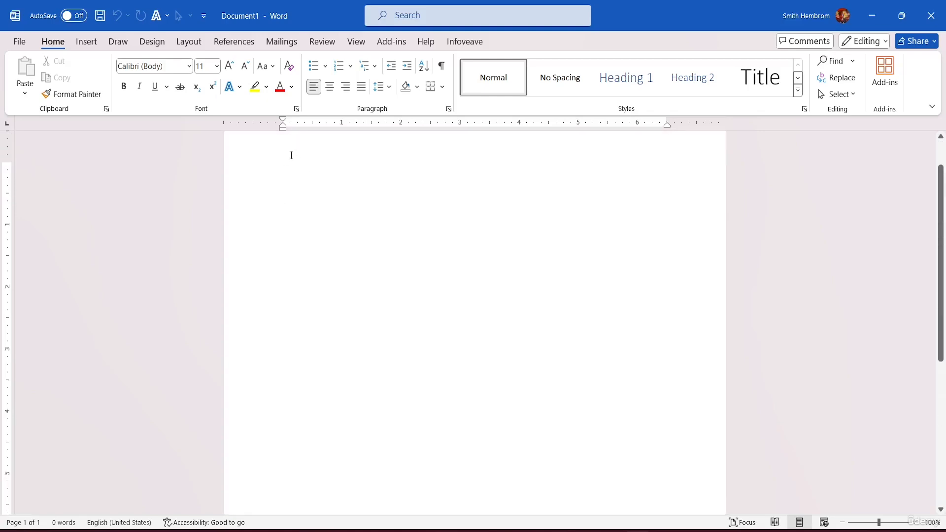
{"action": "scroll", "coordinate": [292, 153], "scroll_direction": "up", "scroll_amount": 1}
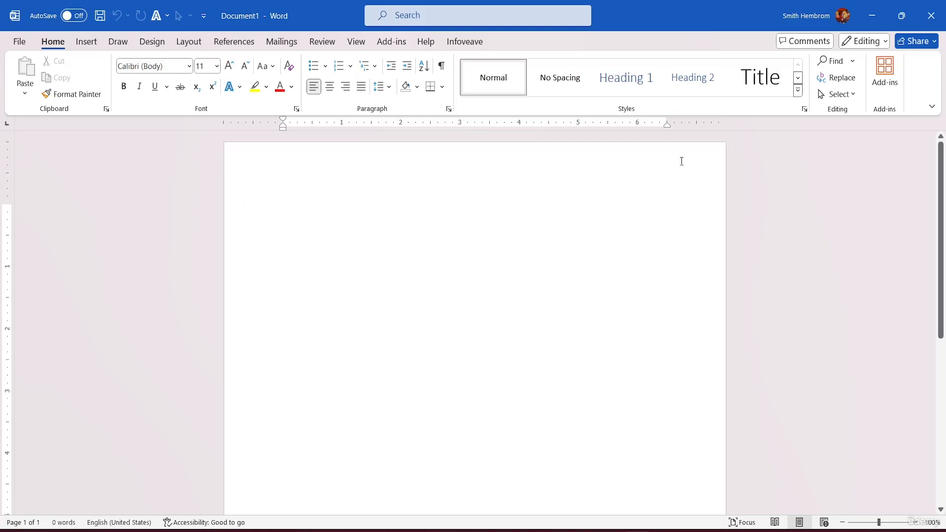
{"action": "double_click", "coordinate": [288, 169]}
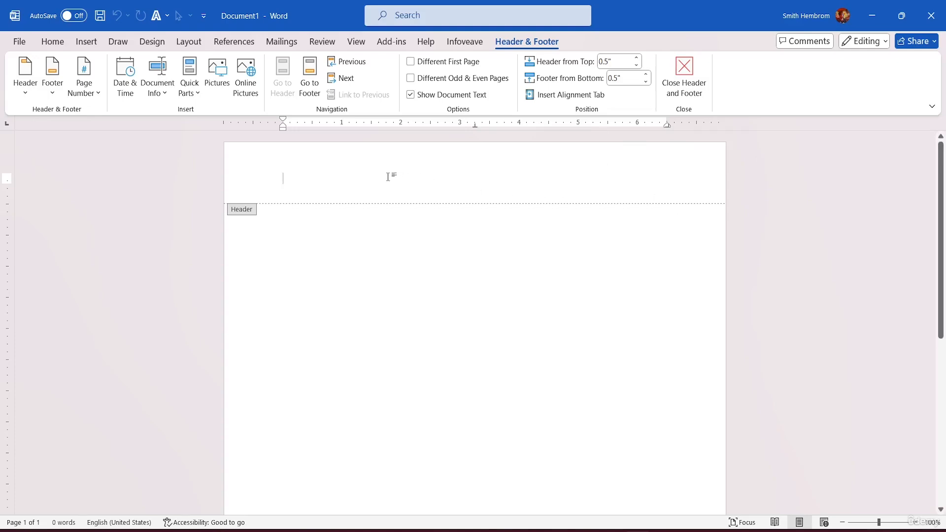
{"action": "scroll", "coordinate": [388, 177], "scroll_direction": "down", "scroll_amount": 6}
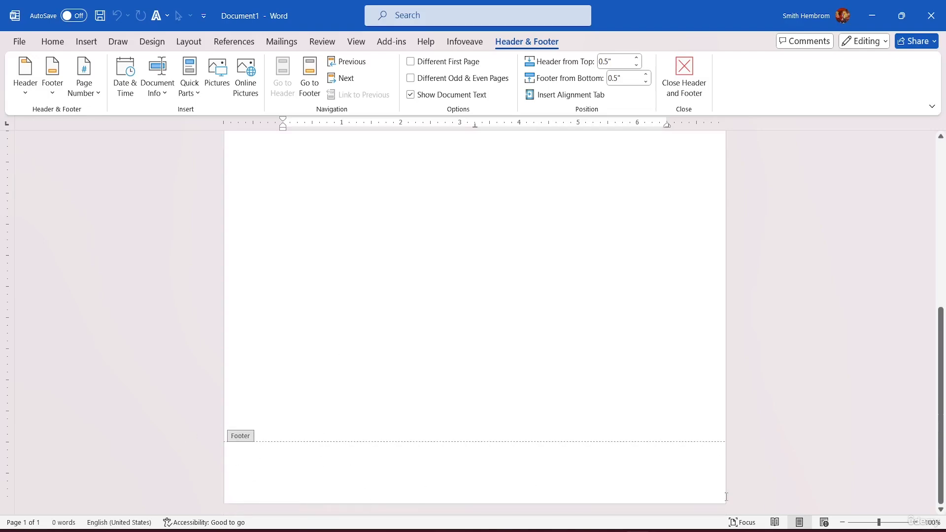
{"action": "left_click", "coordinate": [302, 477]}
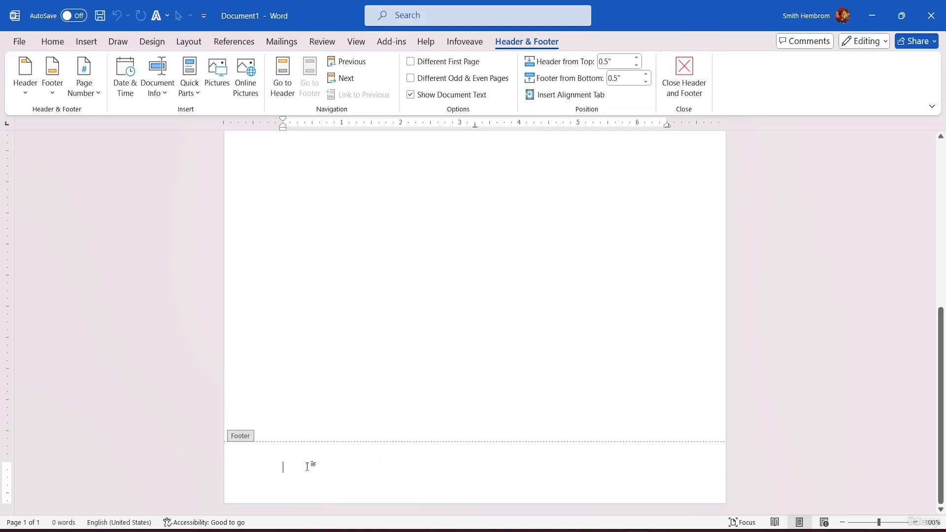
{"action": "scroll", "coordinate": [367, 461], "scroll_direction": "up", "scroll_amount": 6}
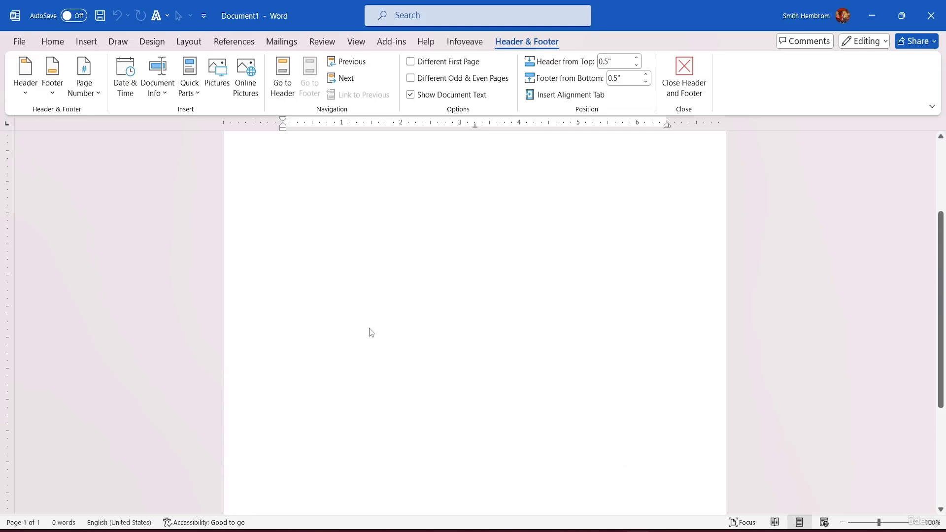
{"action": "left_click", "coordinate": [293, 169]}
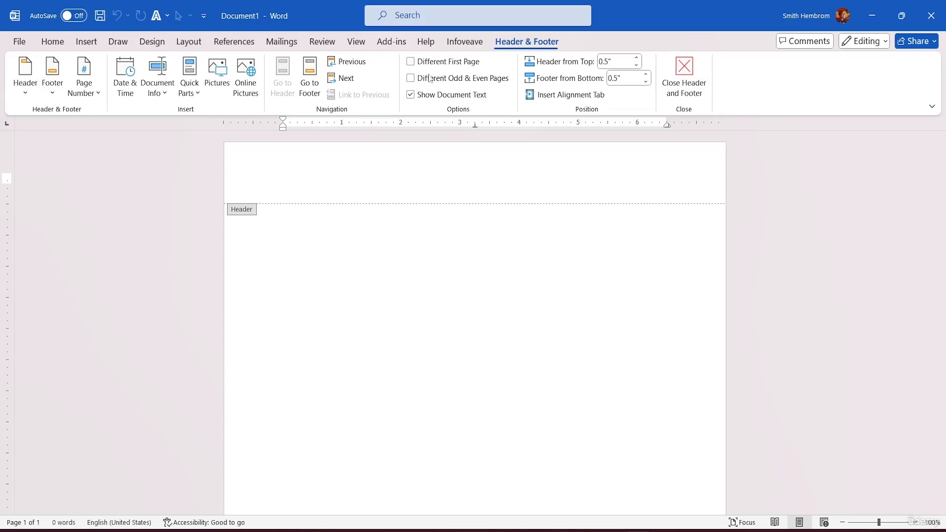
{"action": "left_click", "coordinate": [31, 89]}
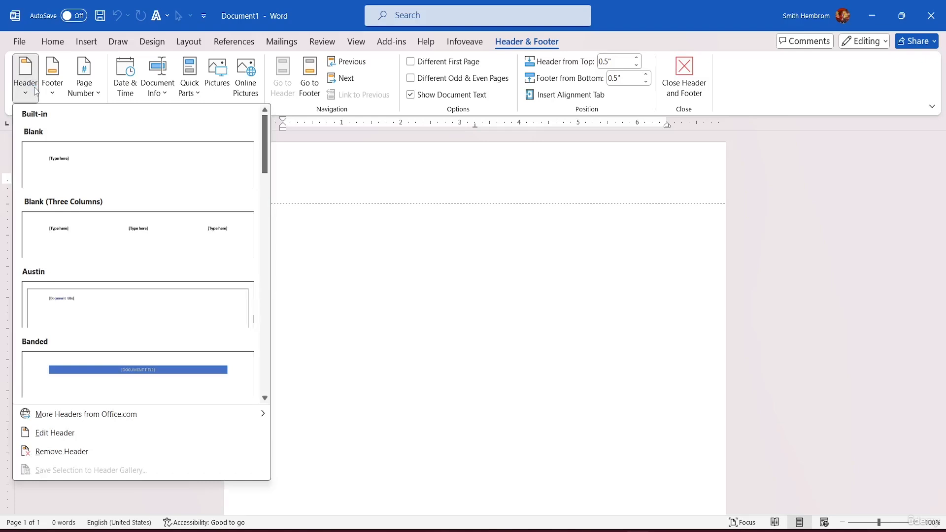
{"action": "left_click", "coordinate": [53, 95]}
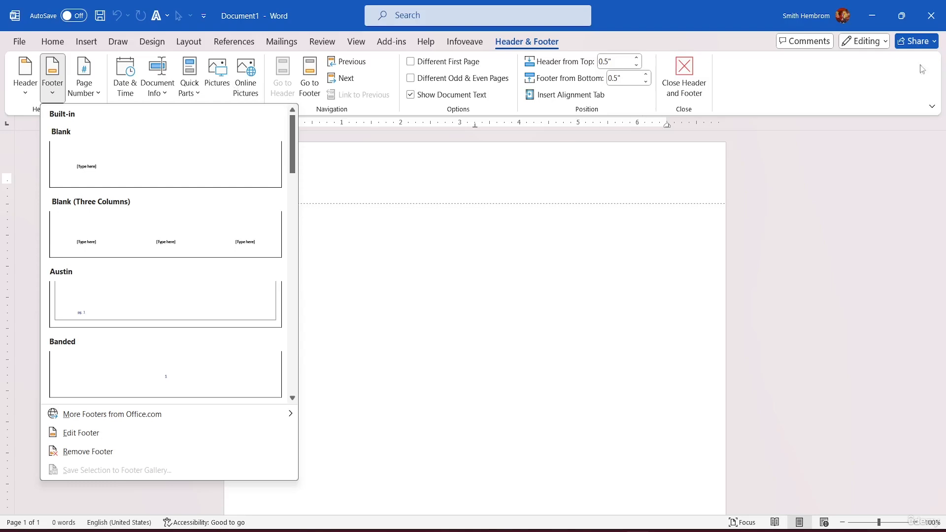
{"action": "left_click", "coordinate": [834, 69]}
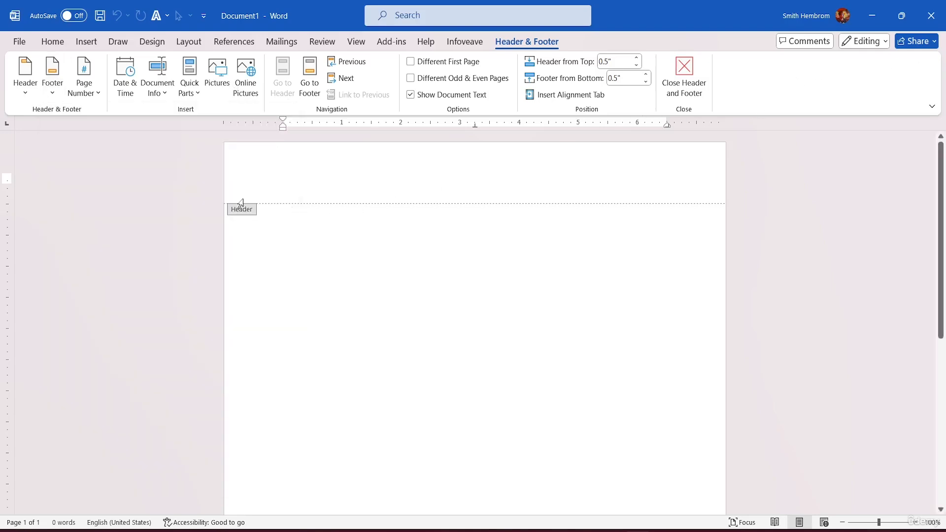
{"action": "double_click", "coordinate": [278, 227]}
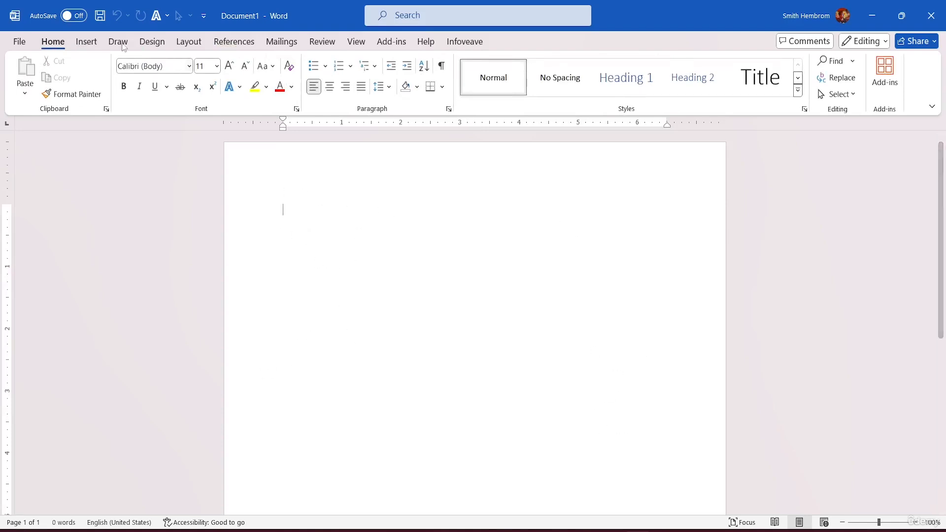
Insert a table with three columns and one row in the document body
{"action": "left_click", "coordinate": [86, 42]}
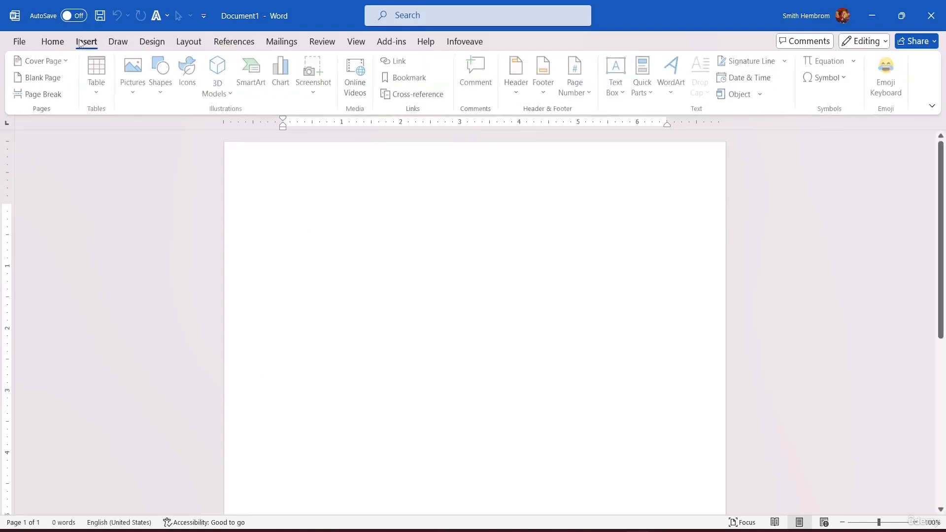
{"action": "left_click", "coordinate": [98, 78]}
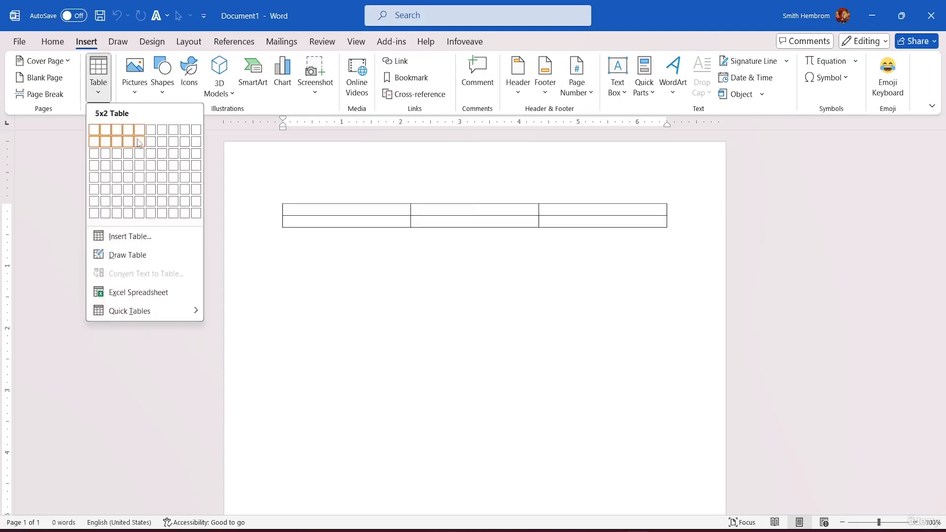
{"action": "left_click", "coordinate": [118, 130]}
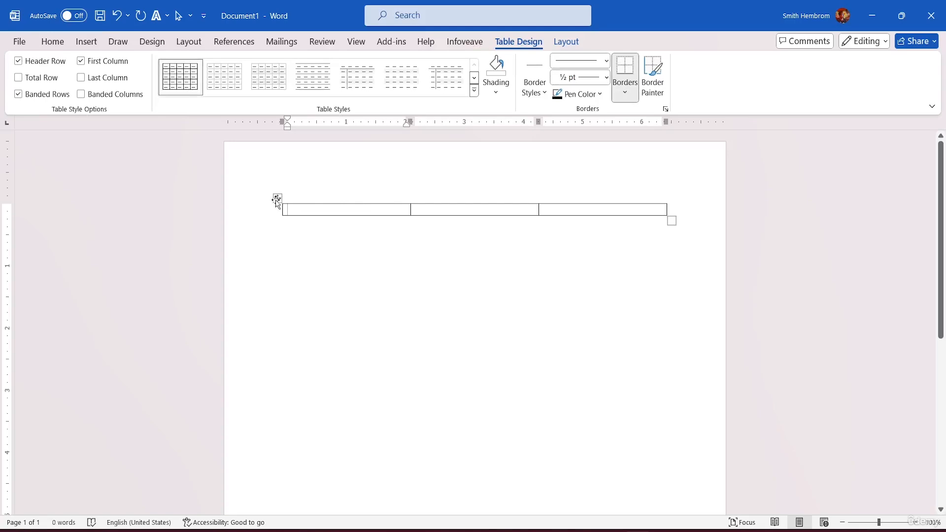
Move the body table up to the page's top edge and enlarge its cells to about 2.48 by 0.69 inches
{"action": "left_click_drag", "start_coordinate": [276, 198], "coordinate": [251, 148]}
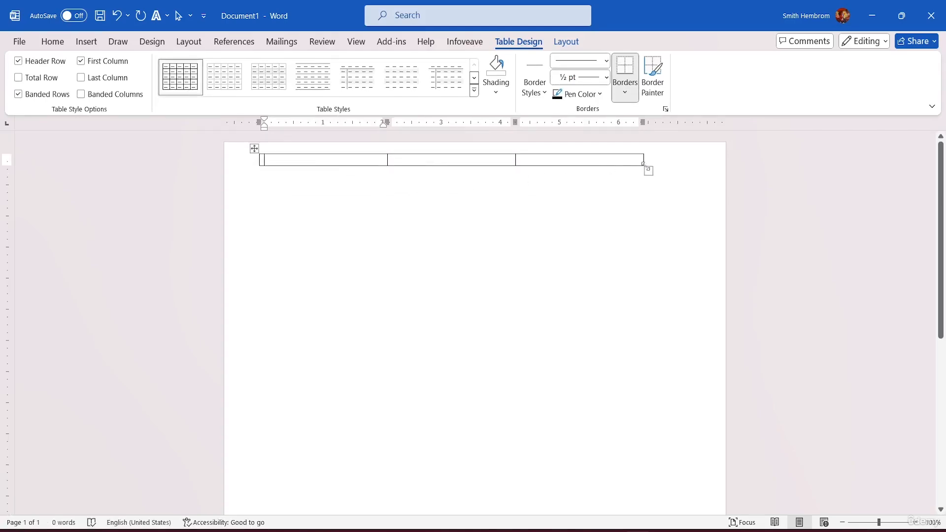
{"action": "left_click_drag", "start_coordinate": [644, 166], "coordinate": [700, 200]}
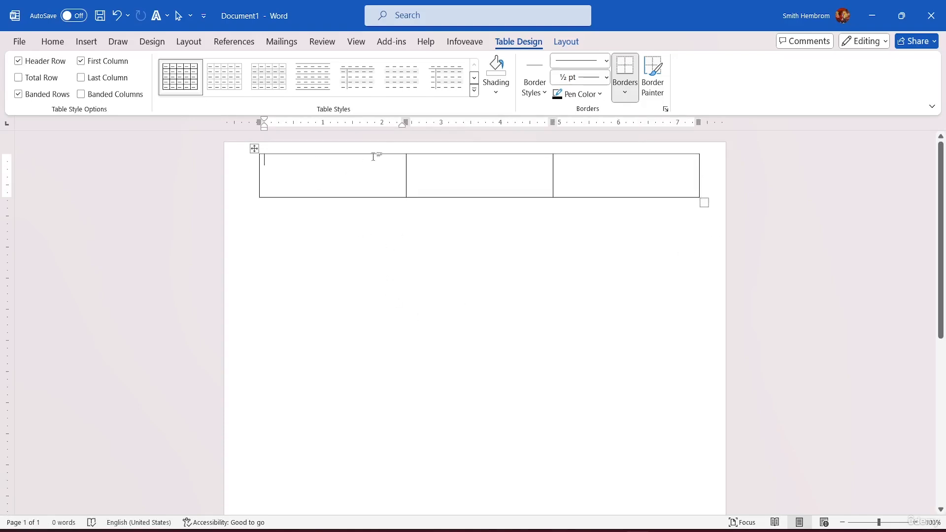
{"action": "left_click", "coordinate": [253, 147]}
{"action": "mouse_move", "coordinate": [253, 148]}
{"action": "left_mouse_down"}
{"action": "mouse_move", "coordinate": [243, 149]}
{"action": "mouse_move", "coordinate": [256, 149]}
{"action": "left_mouse_up"}
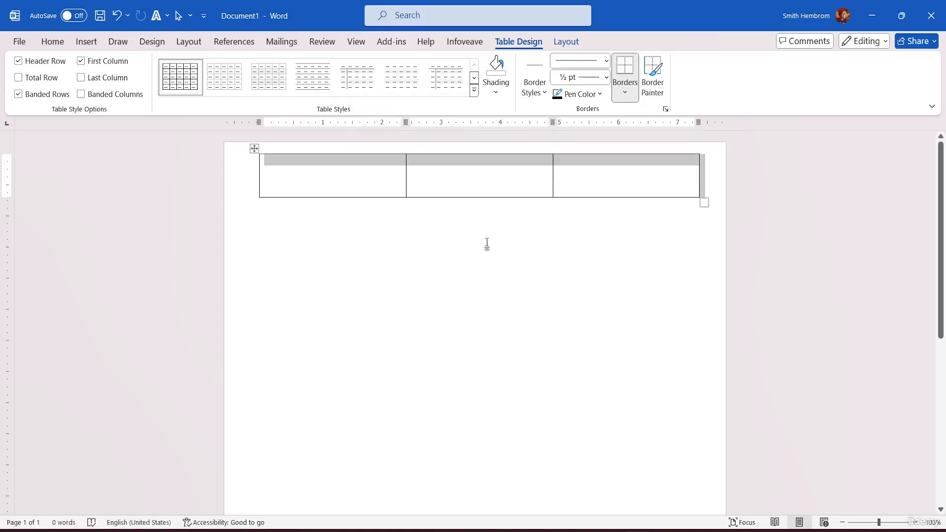
Insert a blank page and compare the two pages to check whether the body table repeats
{"action": "scroll", "coordinate": [466, 256], "scroll_direction": "down", "scroll_amount": 5}
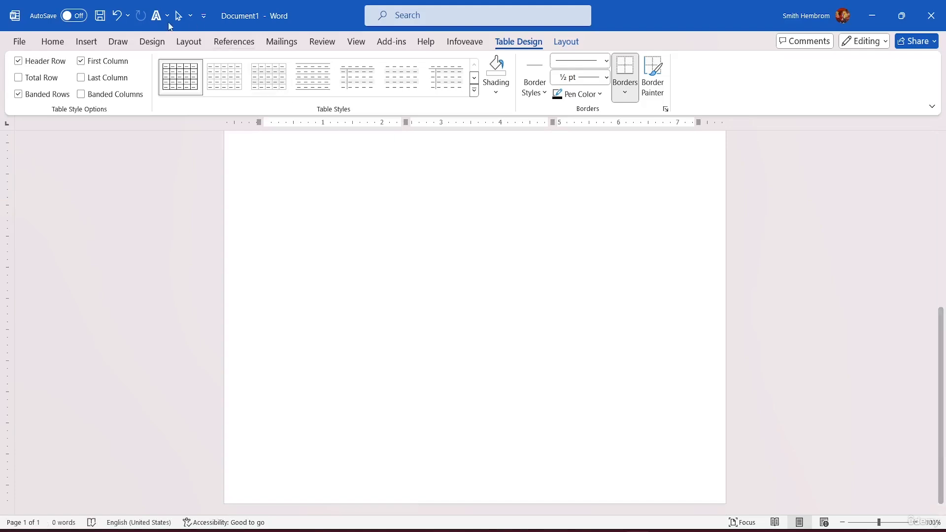
{"action": "left_click", "coordinate": [93, 43]}
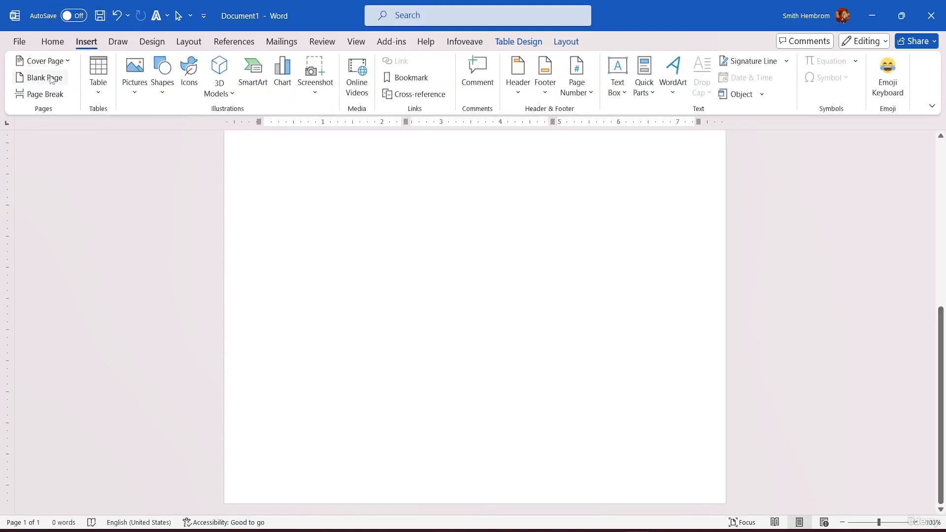
{"action": "left_click", "coordinate": [52, 79]}
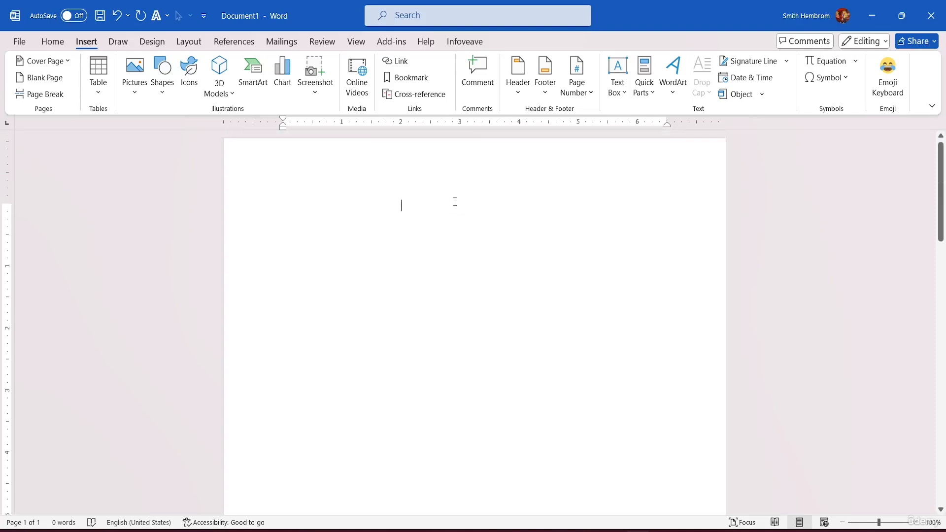
{"action": "scroll", "coordinate": [453, 193], "scroll_direction": "down", "scroll_amount": 15}
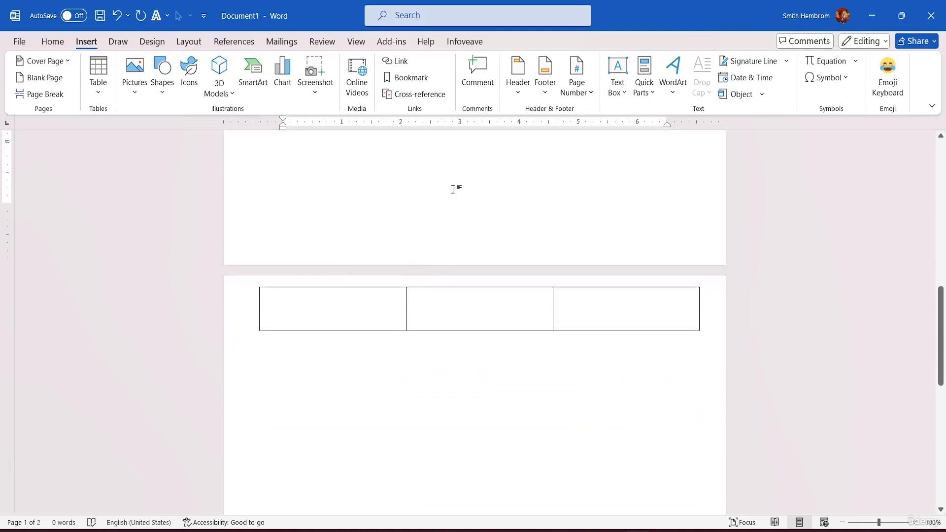
{"action": "scroll", "coordinate": [456, 187], "scroll_direction": "up", "scroll_amount": 10}
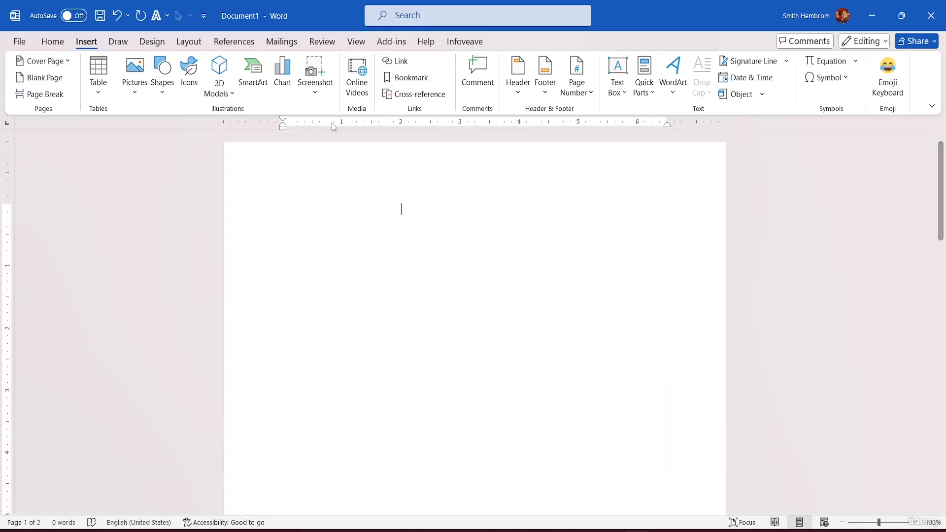
{"action": "scroll", "coordinate": [414, 232], "scroll_direction": "down", "scroll_amount": 12}
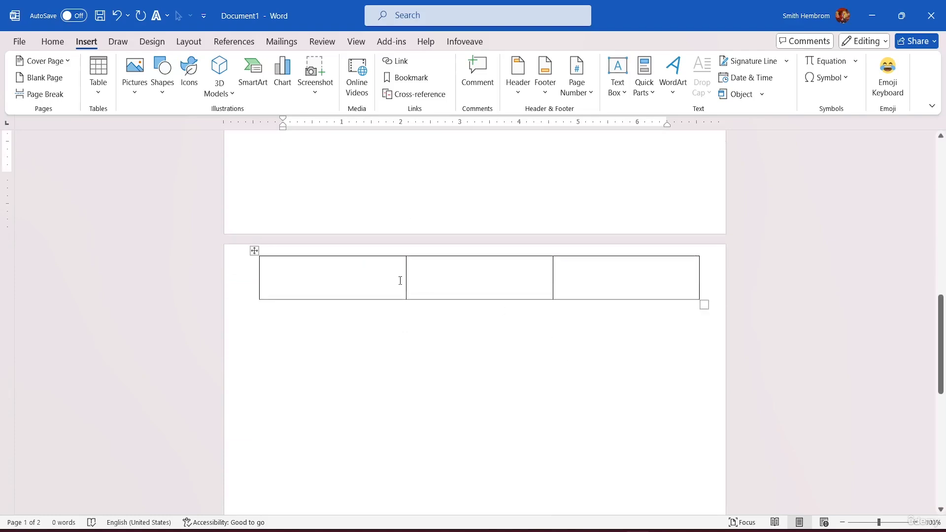
{"action": "scroll", "coordinate": [412, 266], "scroll_direction": "up", "scroll_amount": 5}
{"action": "scroll", "coordinate": [409, 266], "scroll_direction": "down", "scroll_amount": 3}
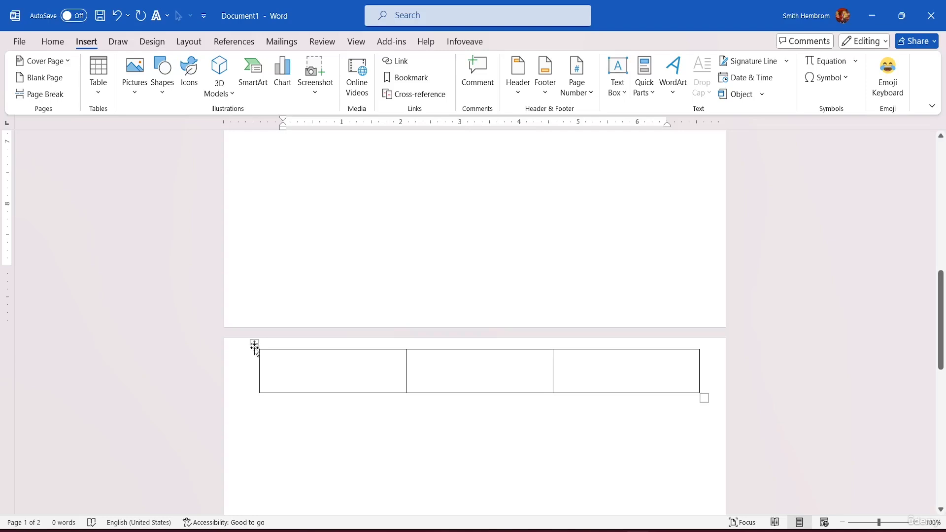
Delete the entire three-column table from the body of the second page
{"action": "left_click", "coordinate": [254, 345]}
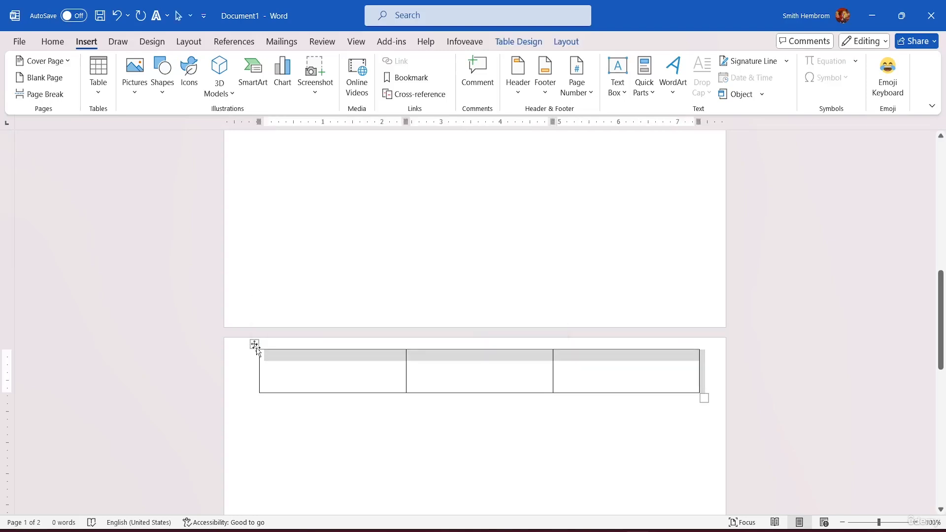
{"action": "left_click", "coordinate": [257, 350]}
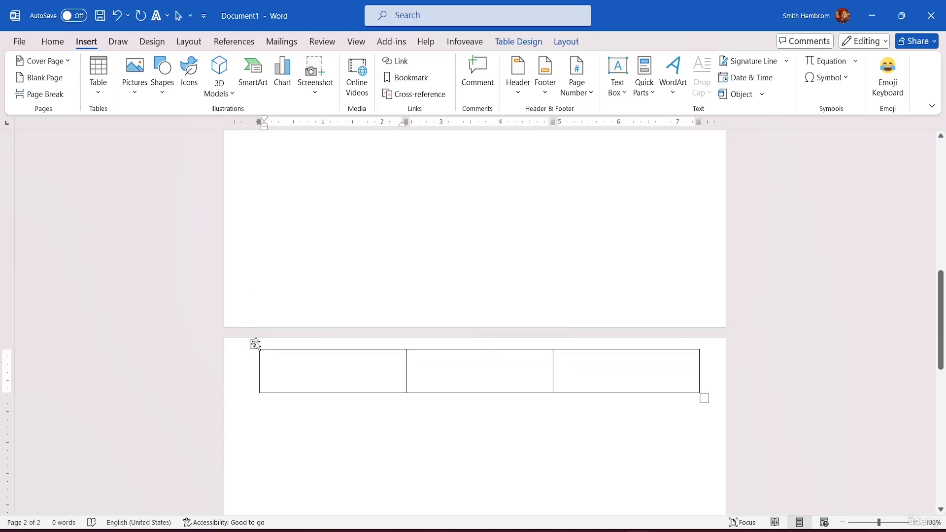
{"action": "left_click", "coordinate": [253, 343]}
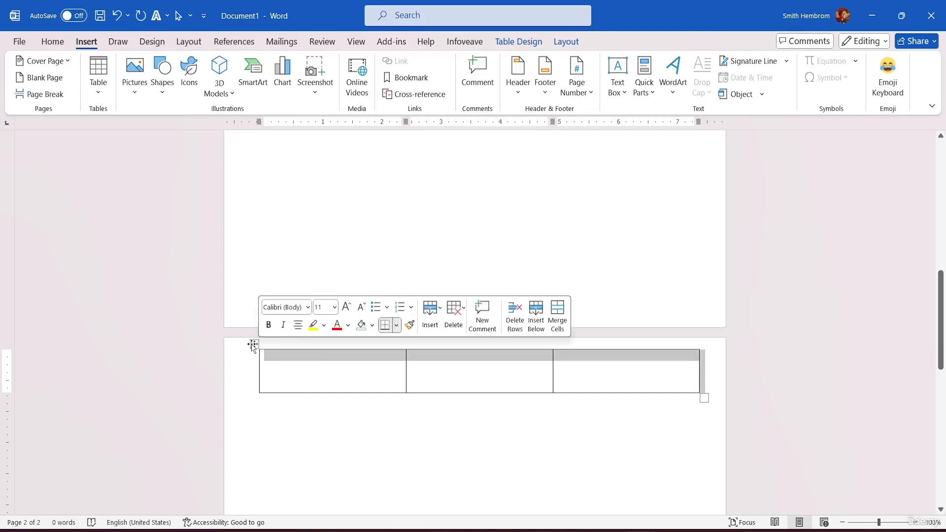
{"action": "left_click", "coordinate": [263, 347]}
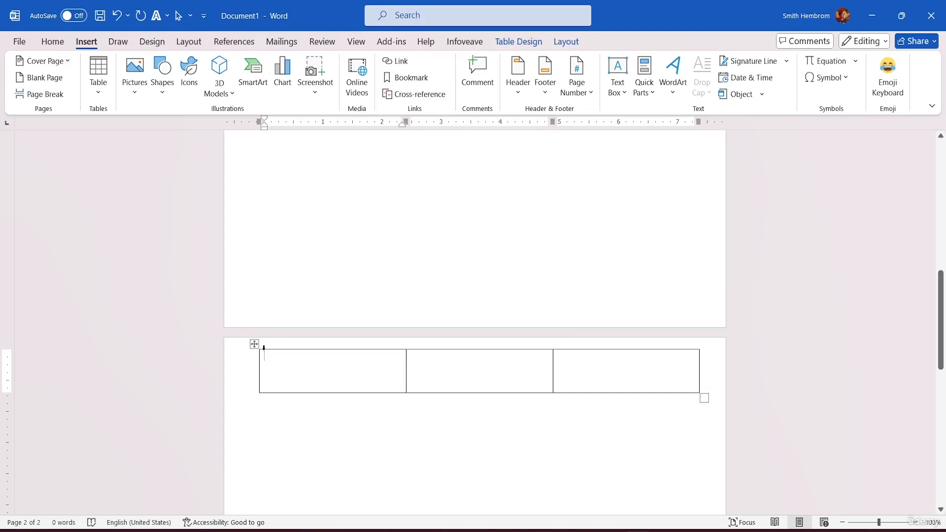
{"action": "left_click", "coordinate": [303, 394]}
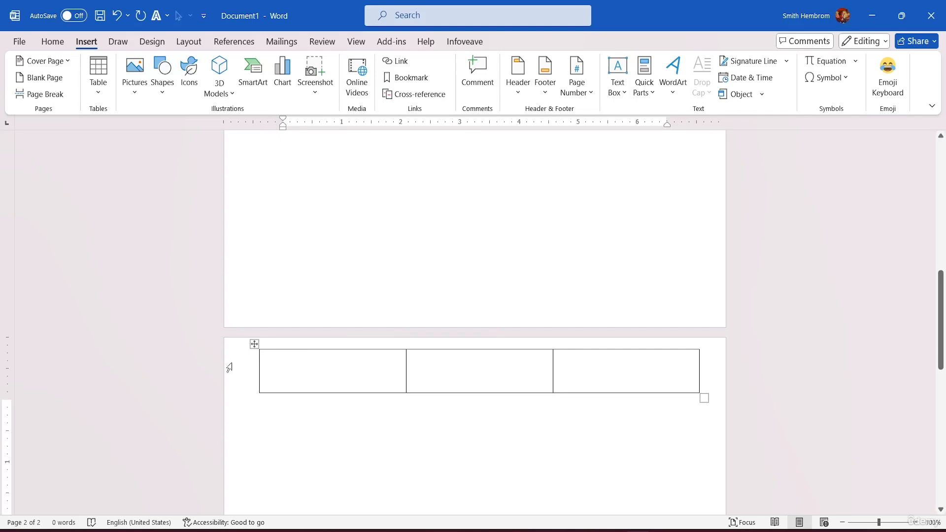
{"action": "left_click_drag", "start_coordinate": [238, 361], "coordinate": [421, 391]}
{"action": "left_click", "coordinate": [444, 395]}
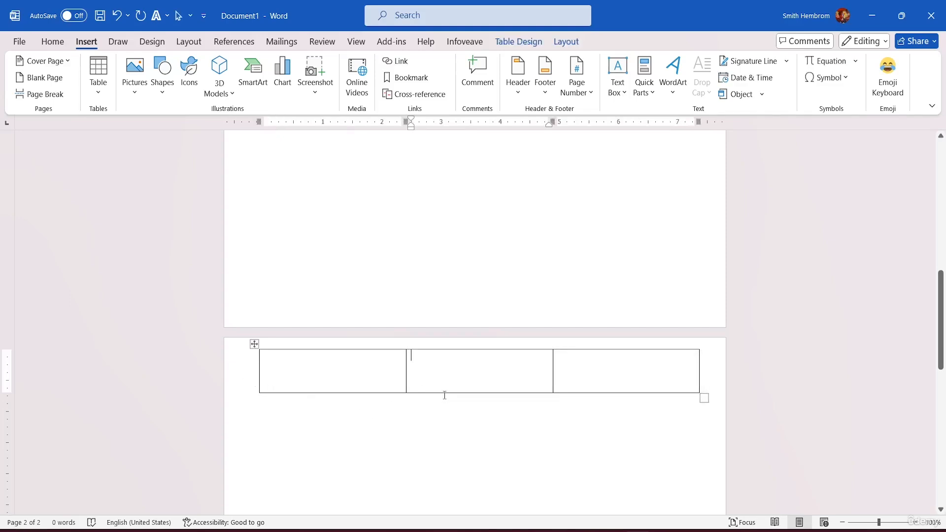
{"action": "key", "text": "Left"}
{"action": "left_click", "coordinate": [567, 41]}
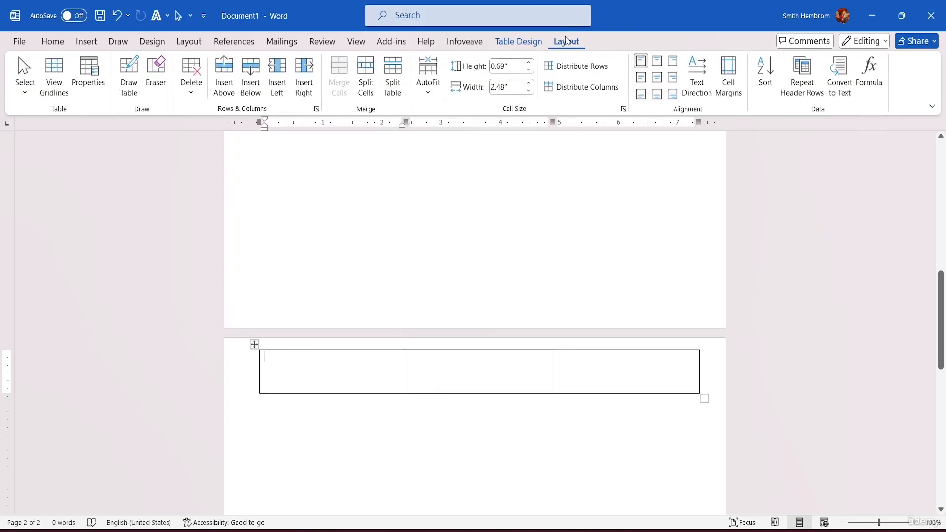
{"action": "left_click", "coordinate": [191, 76]}
{"action": "left_click", "coordinate": [202, 168]}
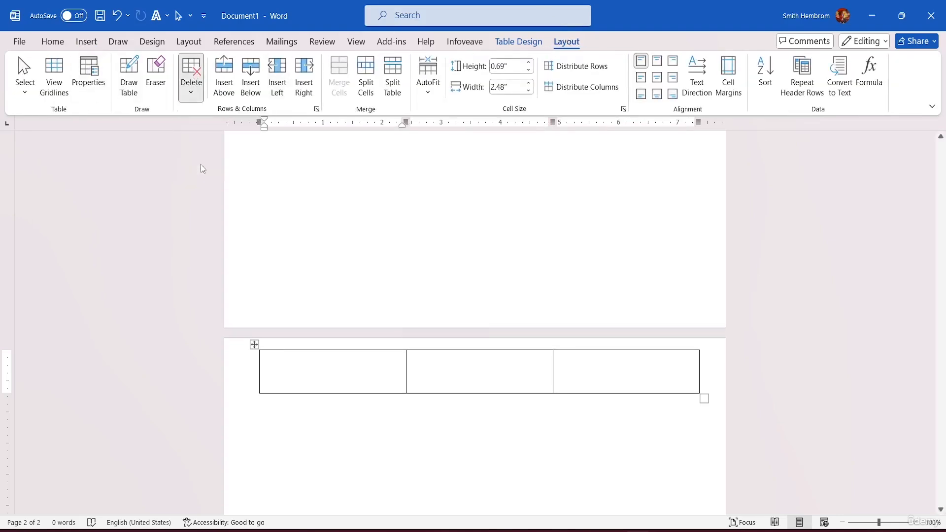
Insert a table with two columns and one row in the first page's header and leave header editing
{"action": "scroll", "coordinate": [300, 208], "scroll_direction": "up", "scroll_amount": 6}
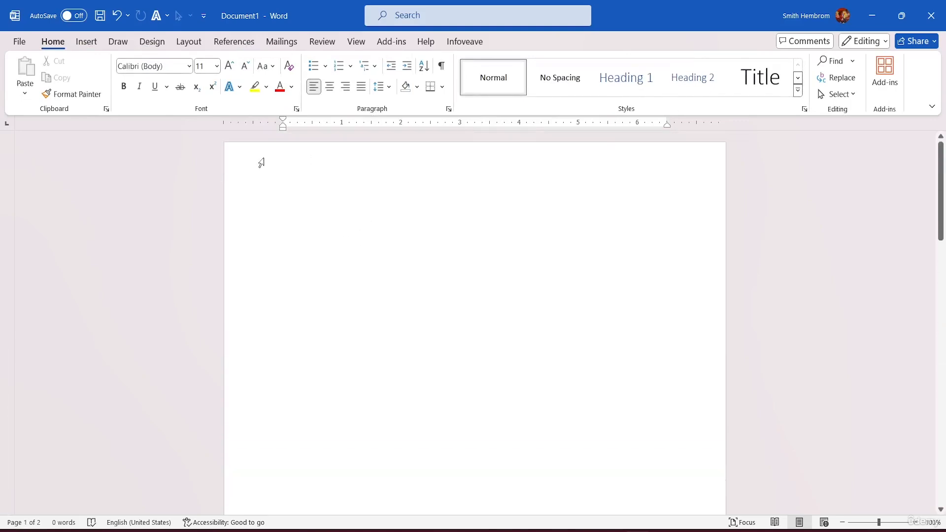
{"action": "double_click", "coordinate": [272, 164]}
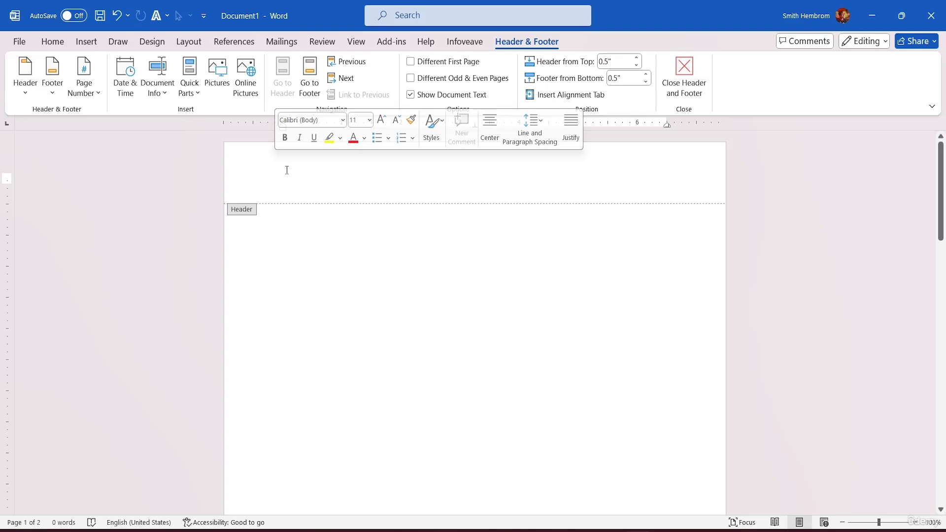
{"action": "left_click", "coordinate": [98, 45]}
{"action": "left_click", "coordinate": [102, 90]}
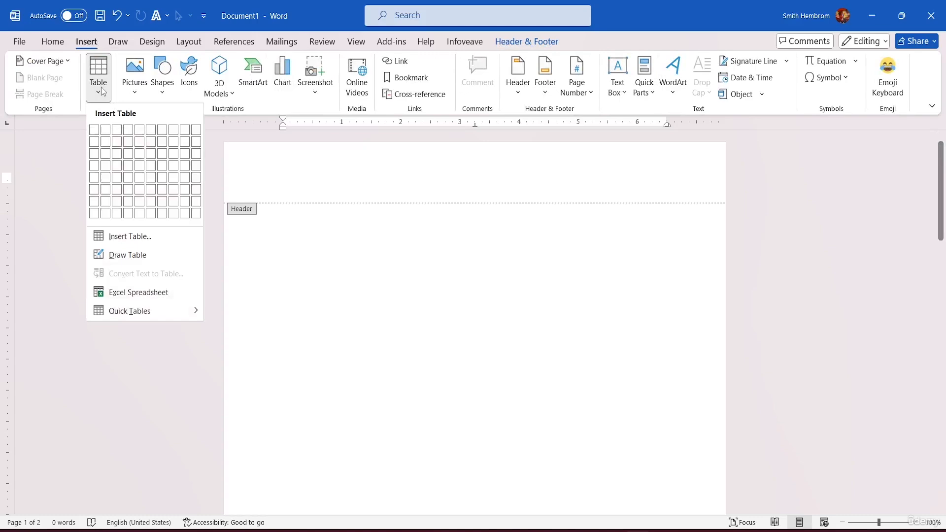
{"action": "left_click", "coordinate": [106, 130]}
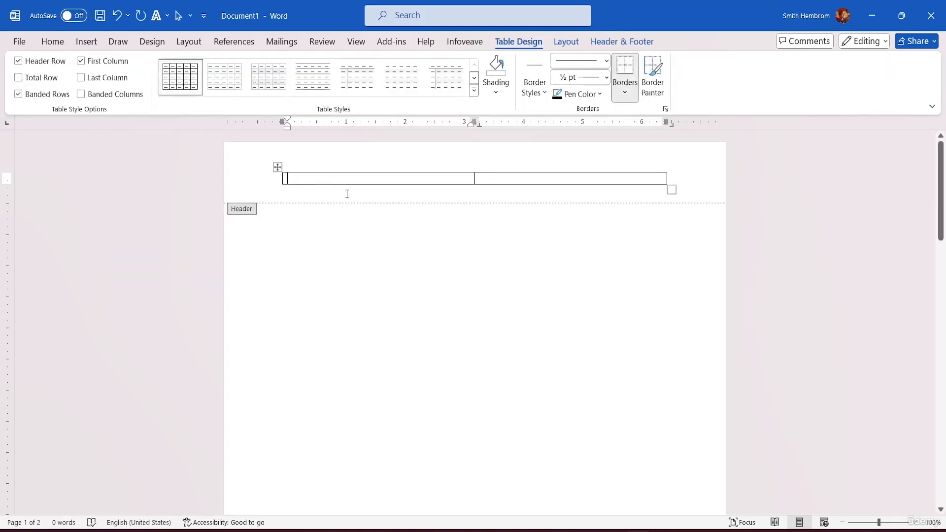
{"action": "scroll", "coordinate": [365, 217], "scroll_direction": "down", "scroll_amount": 3}
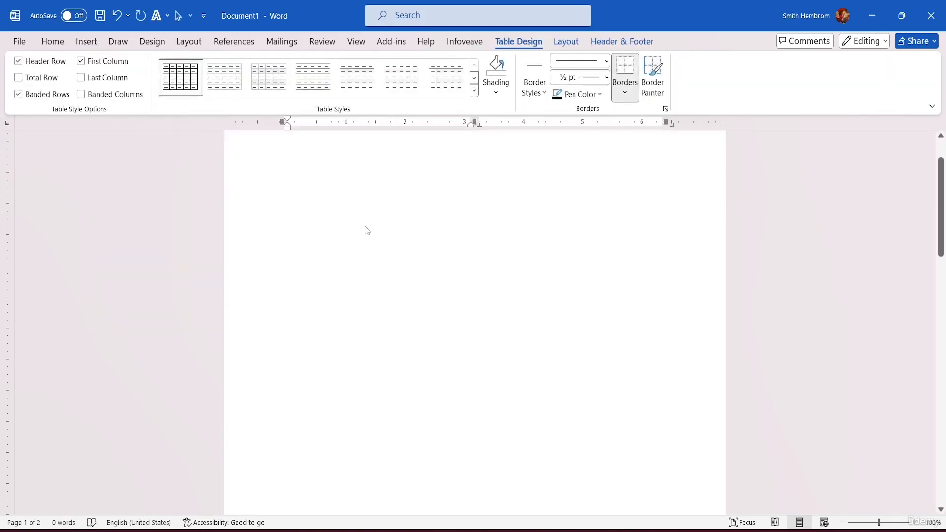
{"action": "double_click", "coordinate": [354, 237]}
{"action": "scroll", "coordinate": [374, 232], "scroll_direction": "up", "scroll_amount": 3}
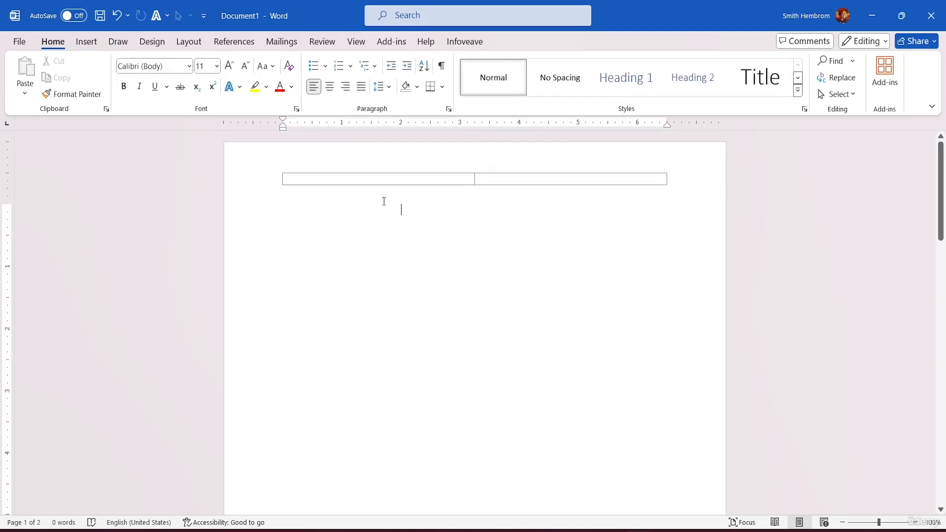
Insert a blank page after the second page and check the header table on all three pages
{"action": "scroll", "coordinate": [472, 185], "scroll_direction": "down", "scroll_amount": 10}
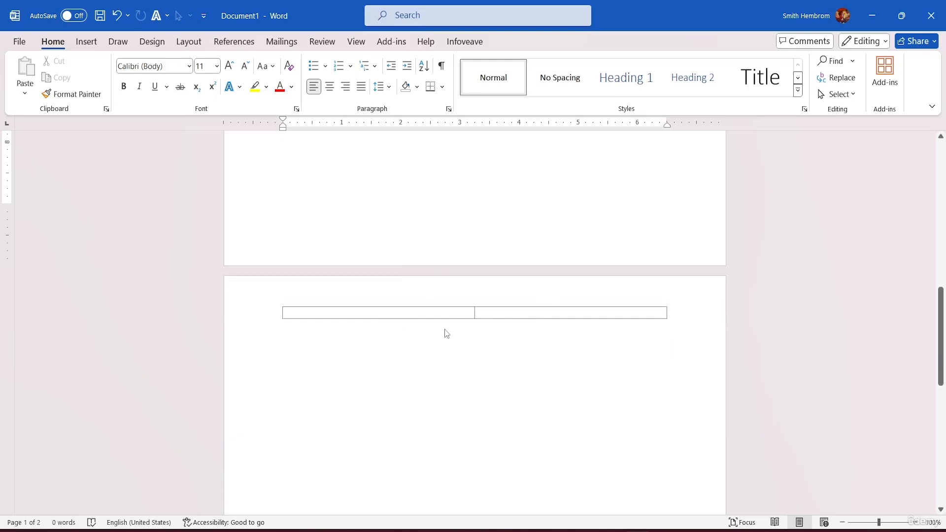
{"action": "scroll", "coordinate": [445, 333], "scroll_direction": "down", "scroll_amount": 8}
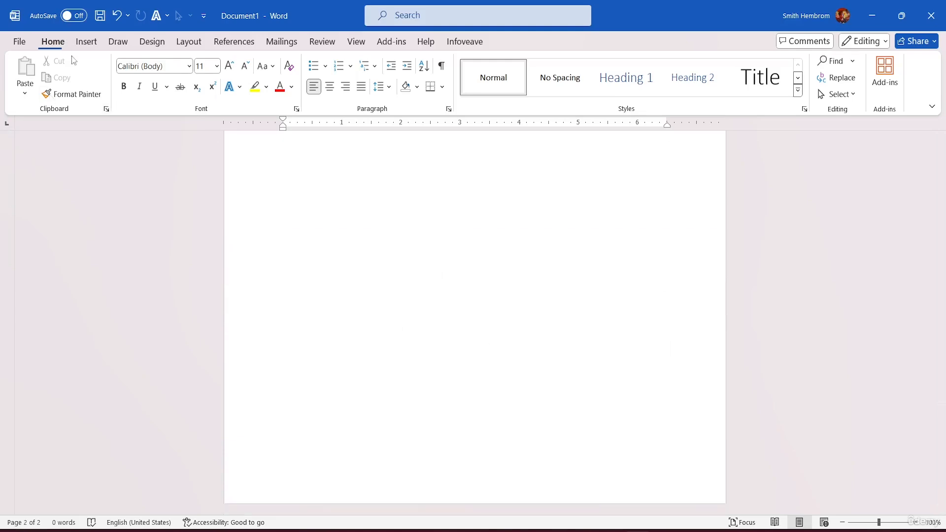
{"action": "left_click", "coordinate": [86, 42]}
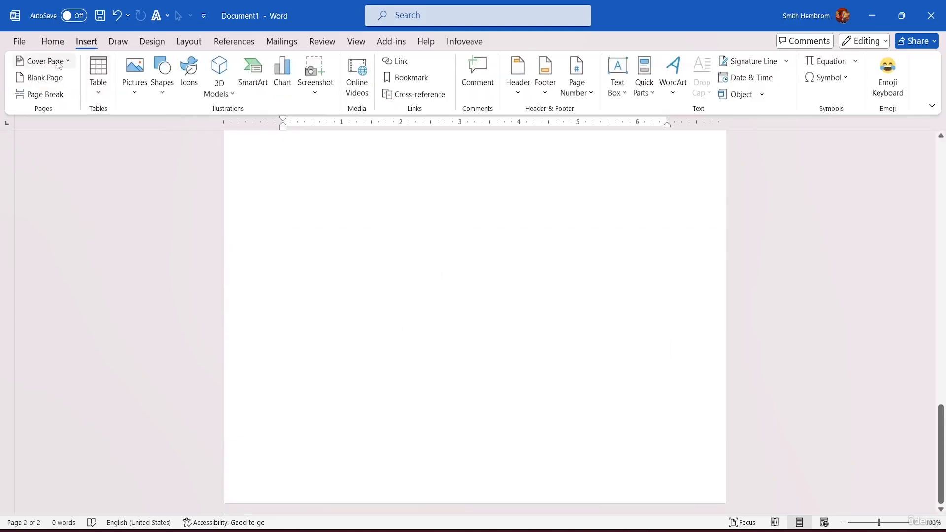
{"action": "left_click", "coordinate": [45, 77]}
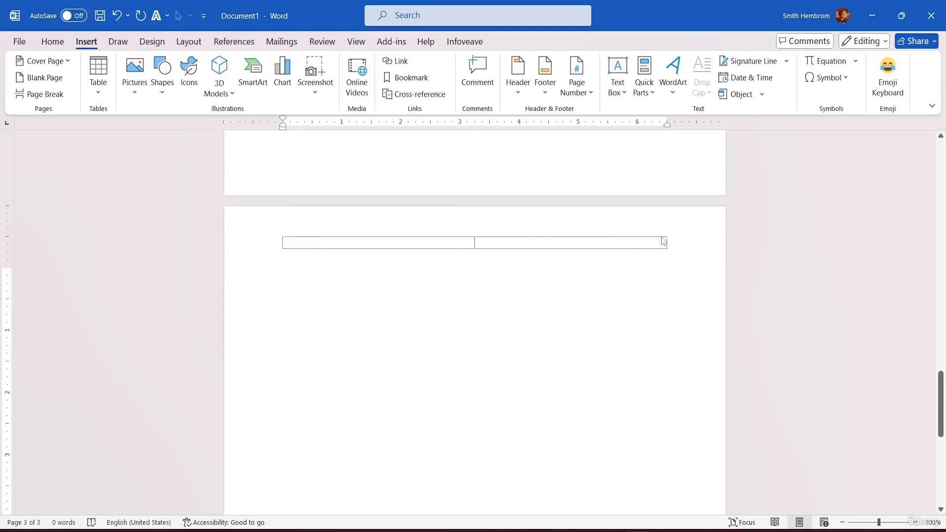
{"action": "scroll", "coordinate": [550, 252], "scroll_direction": "up", "scroll_amount": 10}
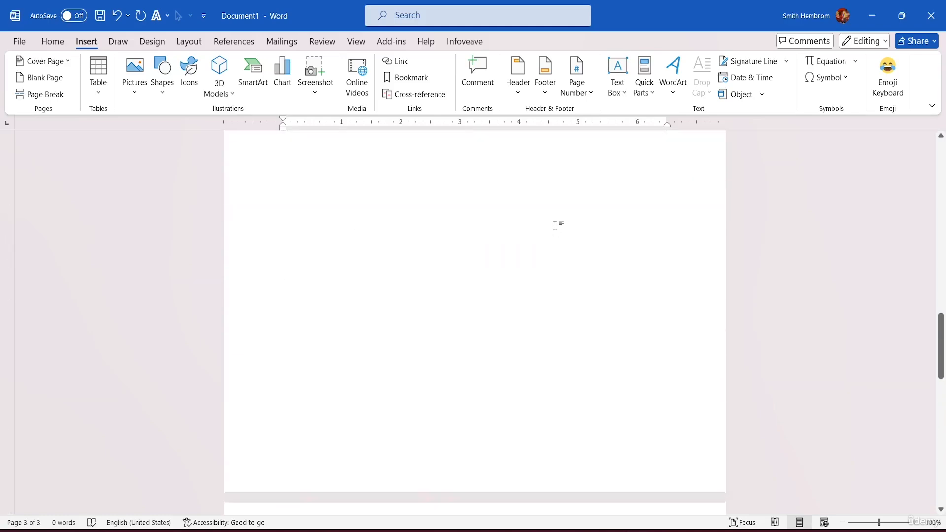
{"action": "scroll", "coordinate": [549, 202], "scroll_direction": "up", "scroll_amount": 8}
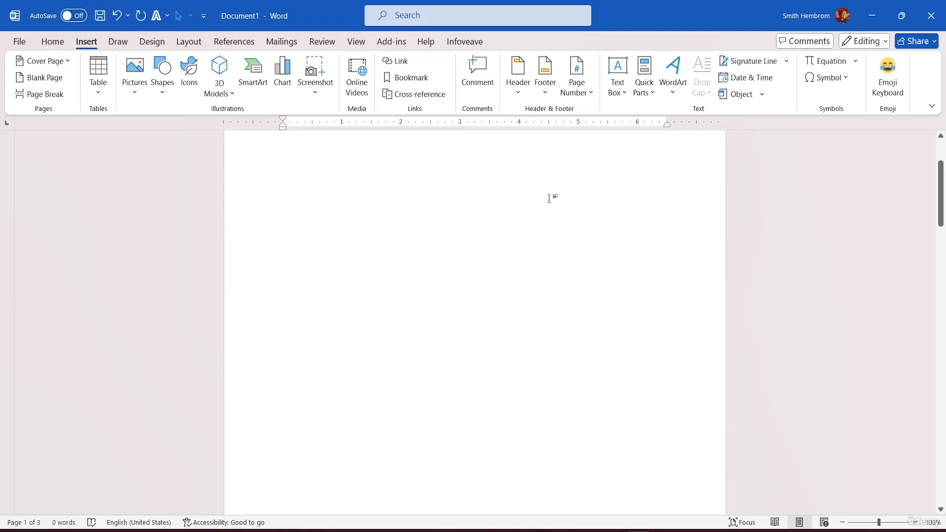
{"action": "scroll", "coordinate": [549, 198], "scroll_direction": "up", "scroll_amount": 5}
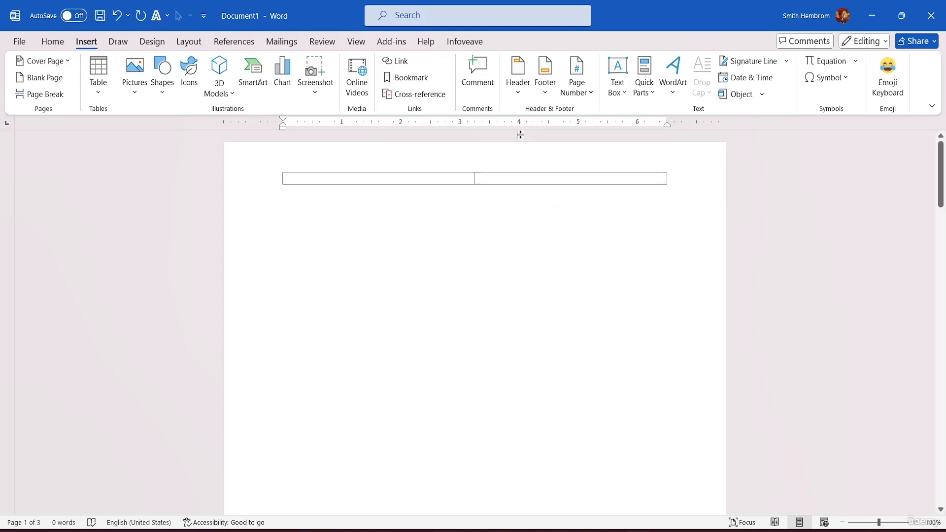
Enter ABC in the first cell of the header table and check that text on every page
{"action": "double_click", "coordinate": [372, 173]}
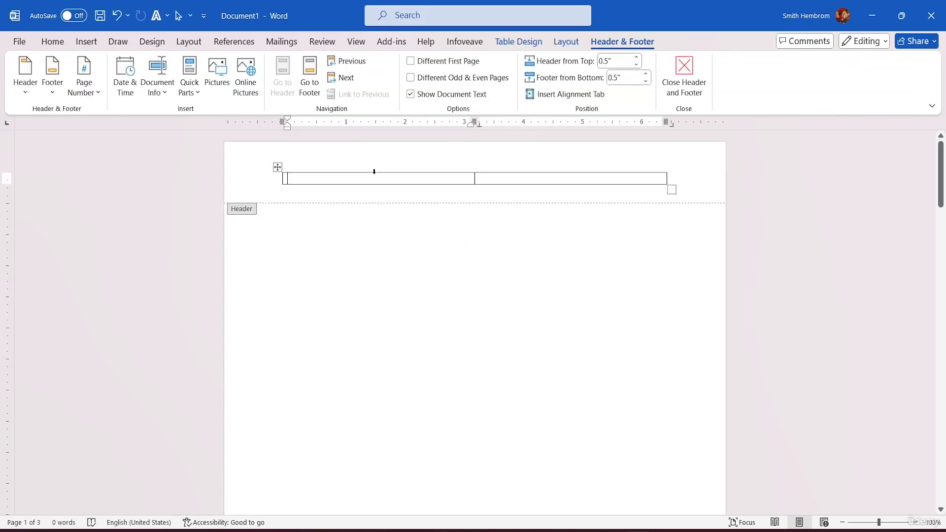
{"action": "type", "text": "ABC"}
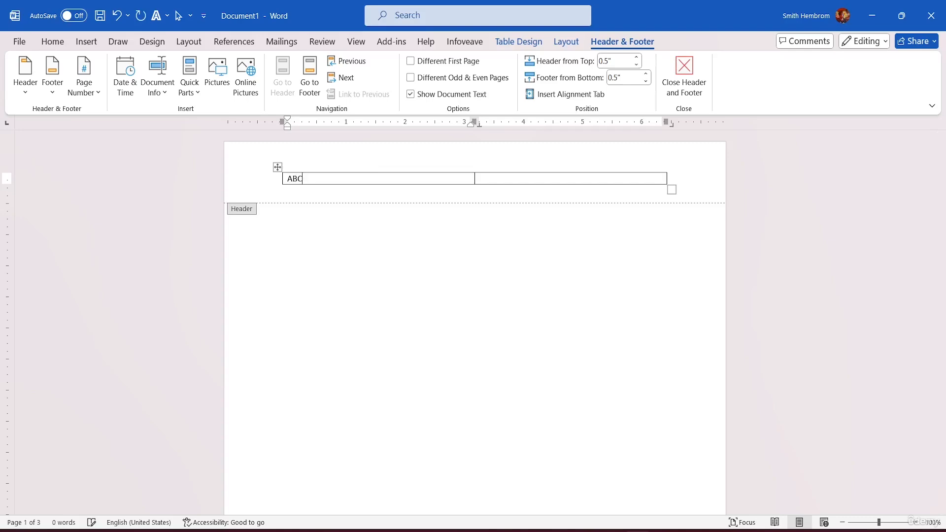
{"action": "left_click", "coordinate": [669, 179]}
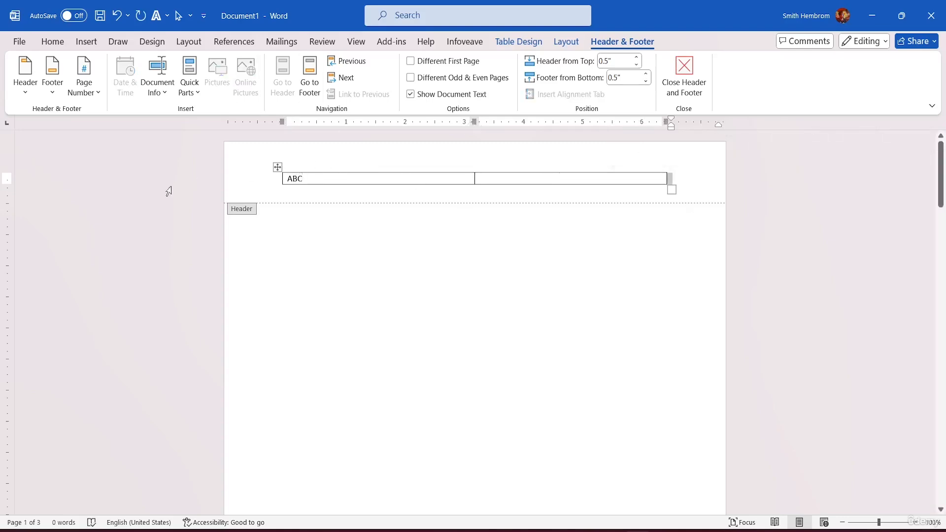
{"action": "double_click", "coordinate": [277, 266]}
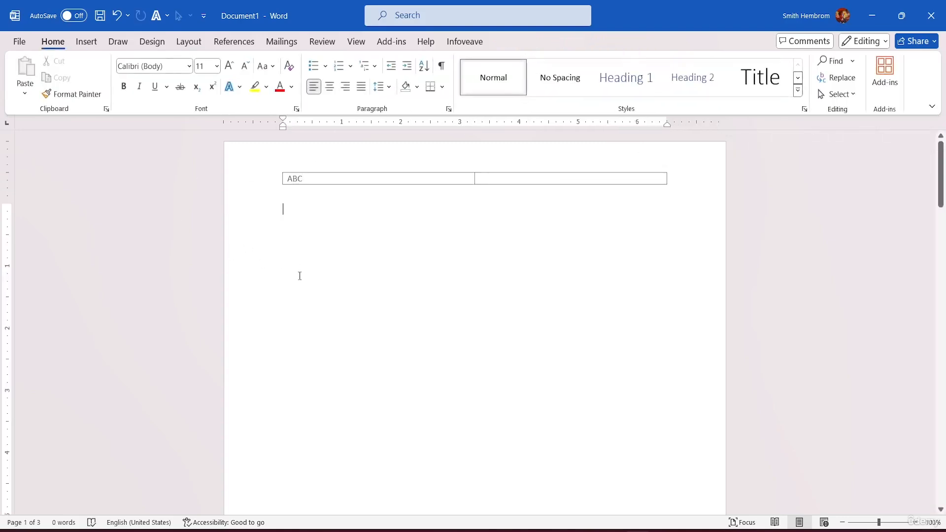
{"action": "scroll", "coordinate": [279, 276], "scroll_direction": "down", "scroll_amount": 6}
{"action": "scroll", "coordinate": [296, 266], "scroll_direction": "down", "scroll_amount": 6}
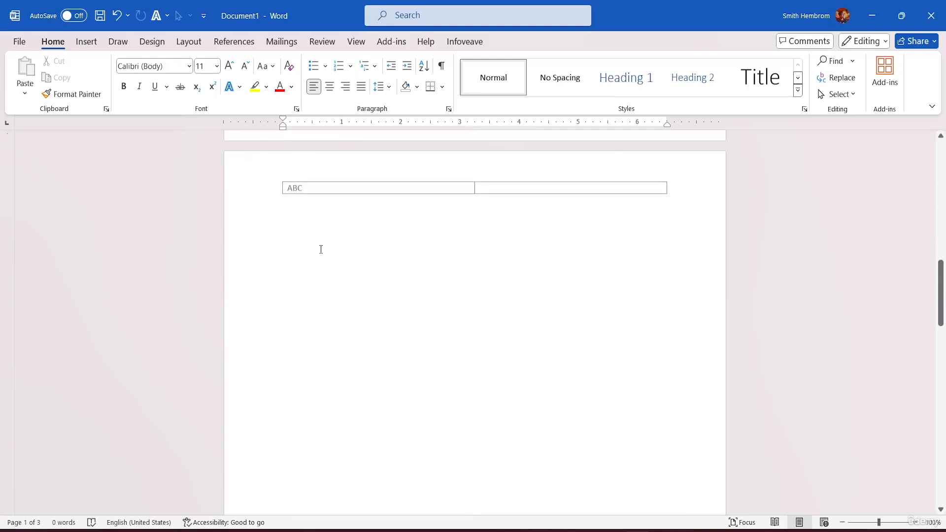
{"action": "scroll", "coordinate": [311, 195], "scroll_direction": "down", "scroll_amount": 5}
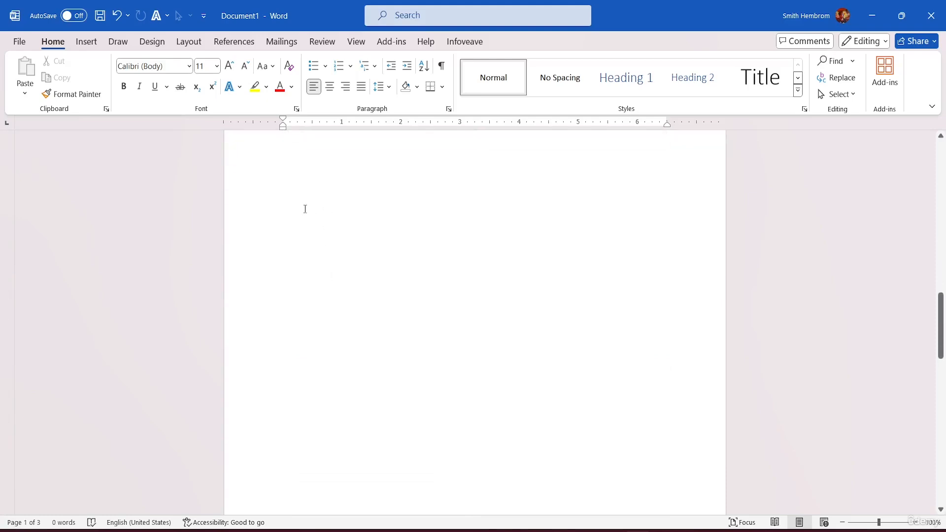
{"action": "scroll", "coordinate": [340, 279], "scroll_direction": "down", "scroll_amount": 5}
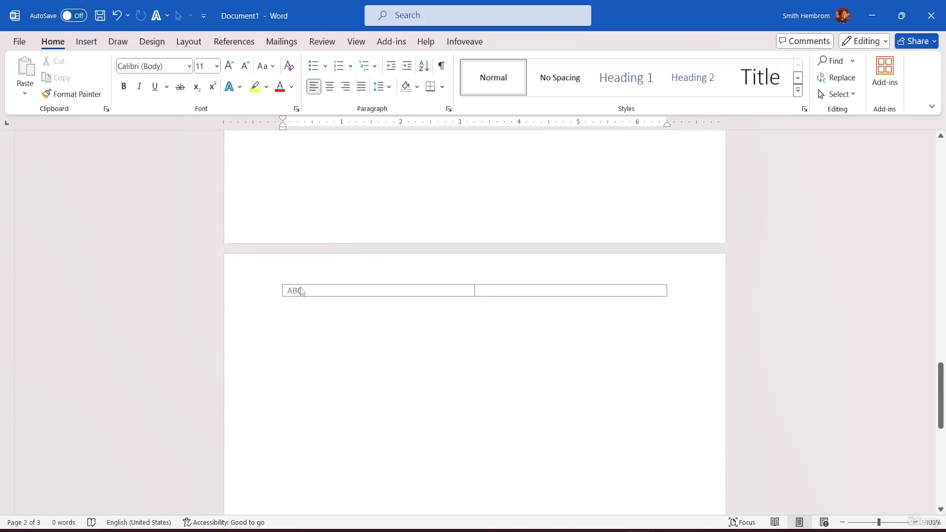
{"action": "scroll", "coordinate": [382, 205], "scroll_direction": "up", "scroll_amount": 15}
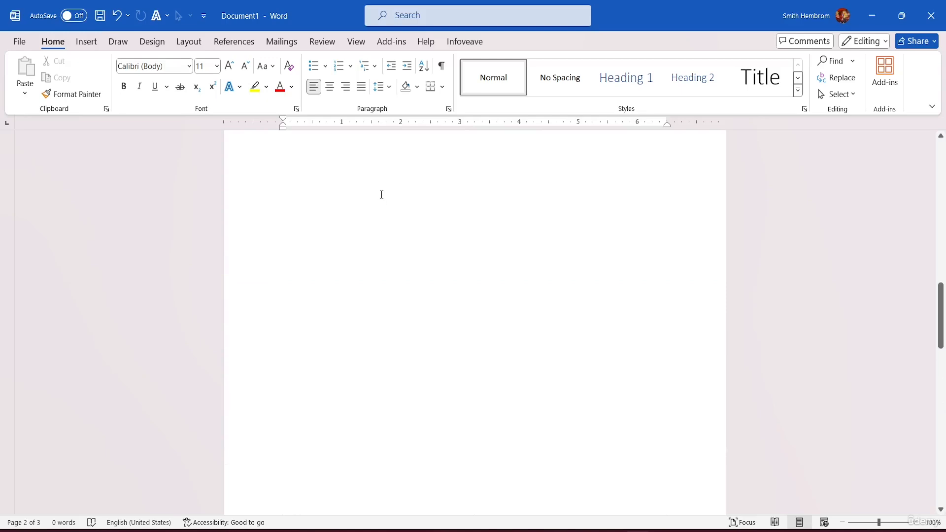
{"action": "scroll", "coordinate": [382, 186], "scroll_direction": "up", "scroll_amount": 5}
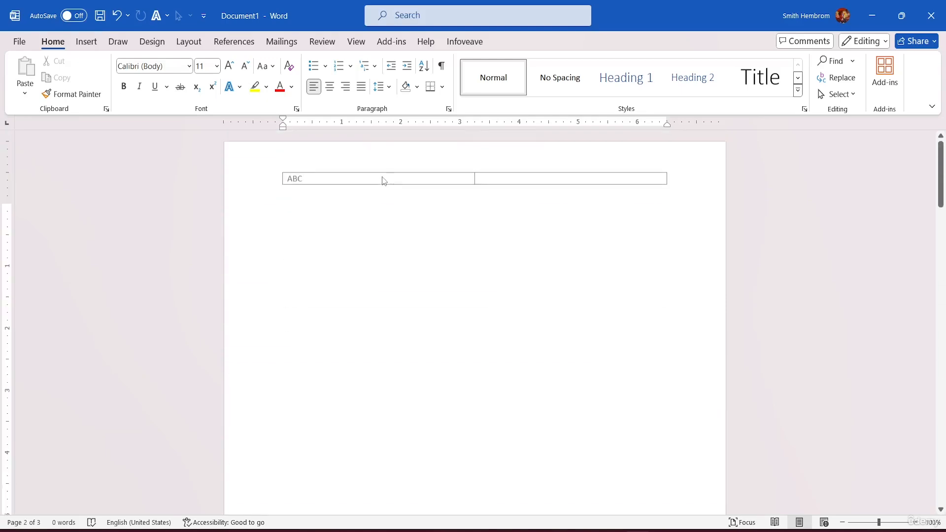
Delete the entire two-column table from the header
{"action": "double_click", "coordinate": [425, 170]}
{"action": "left_click", "coordinate": [681, 178]}
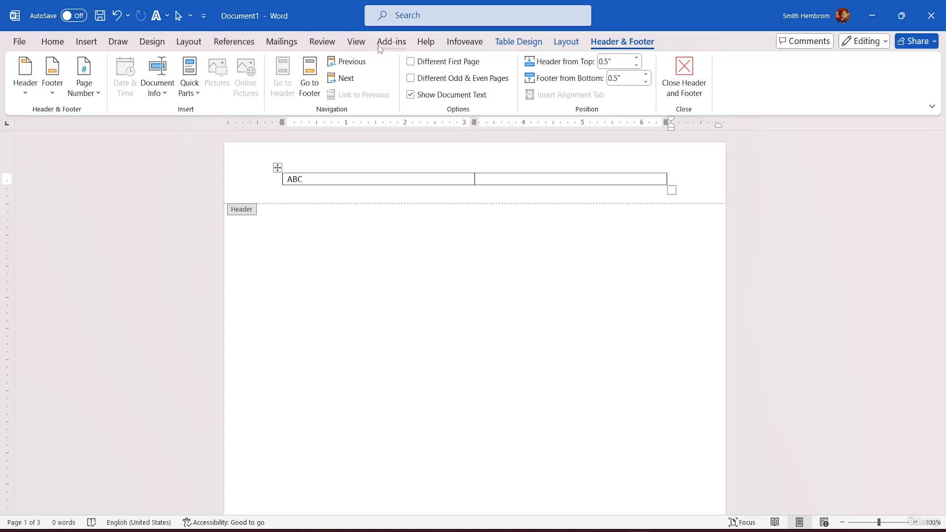
{"action": "left_click", "coordinate": [563, 43]}
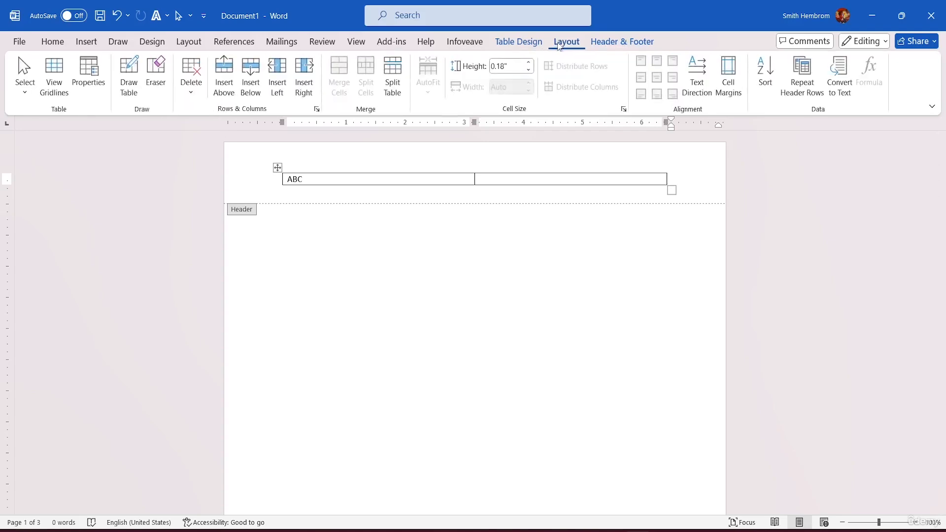
{"action": "left_click", "coordinate": [191, 79]}
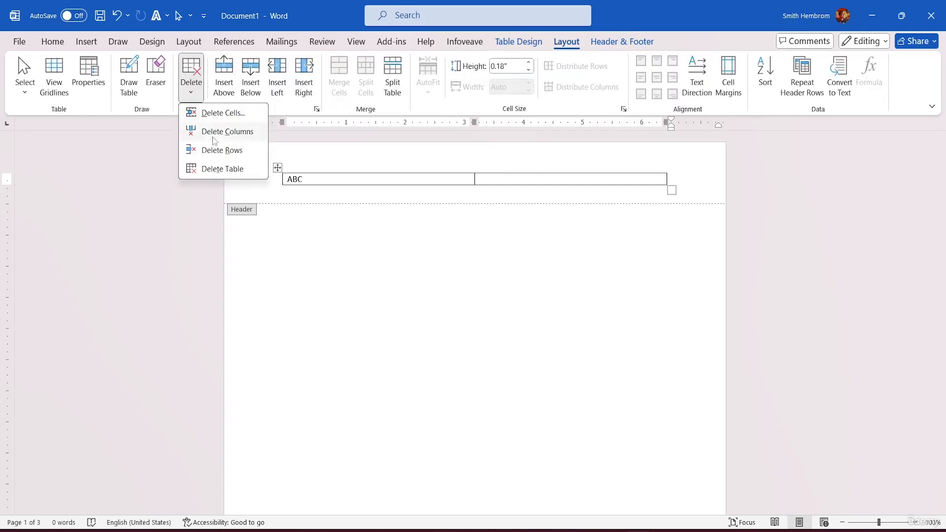
{"action": "left_click", "coordinate": [217, 169]}
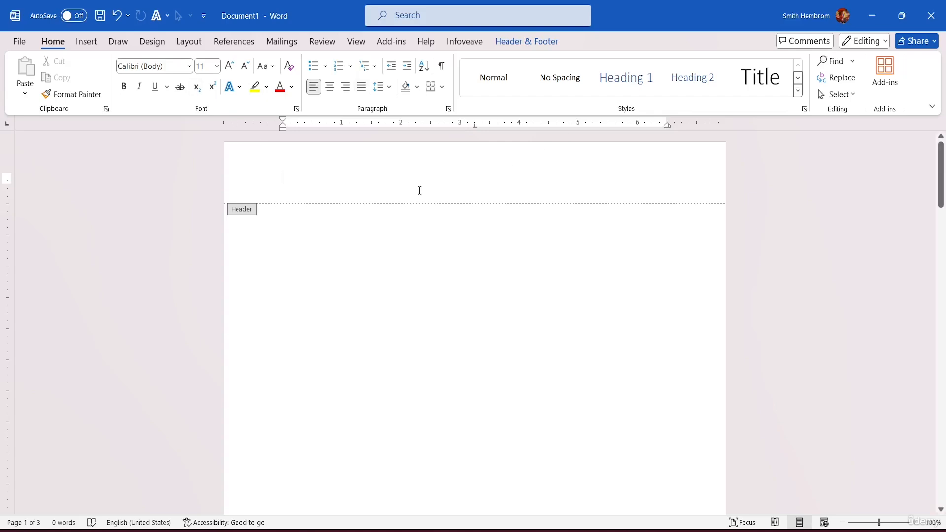
Insert the built-in Blank (Three Columns) header
{"action": "left_click", "coordinate": [543, 40]}
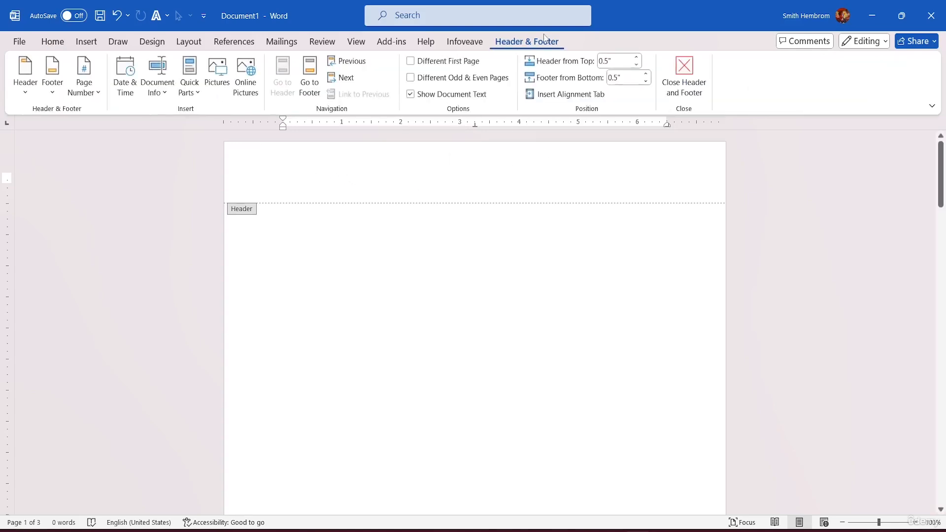
{"action": "left_click", "coordinate": [26, 84]}
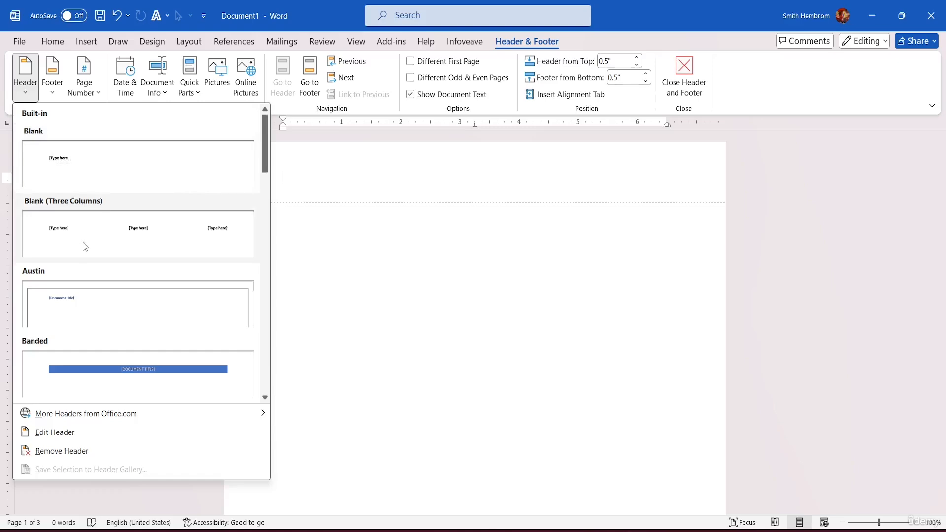
{"action": "left_click", "coordinate": [48, 221]}
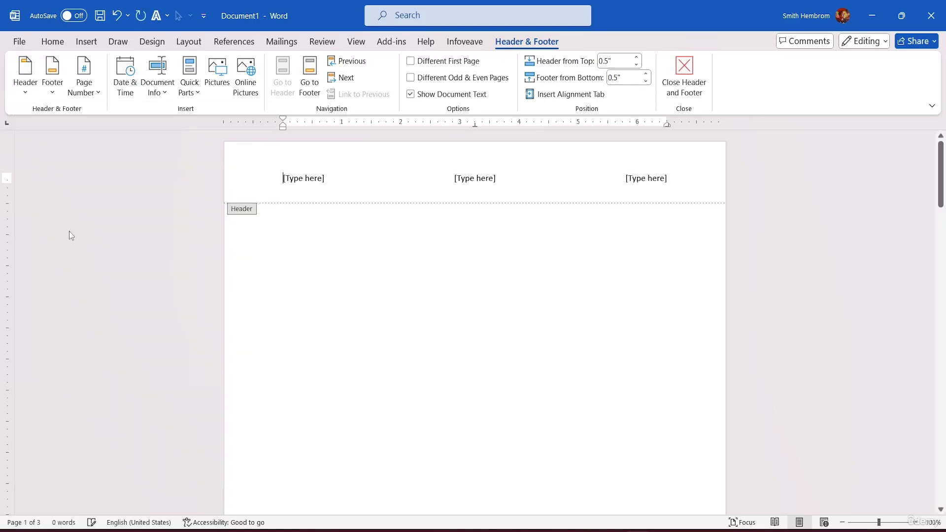
Replace the first header placeholder with CYCLE COMPANY and select the middle placeholder
{"action": "left_click", "coordinate": [323, 182]}
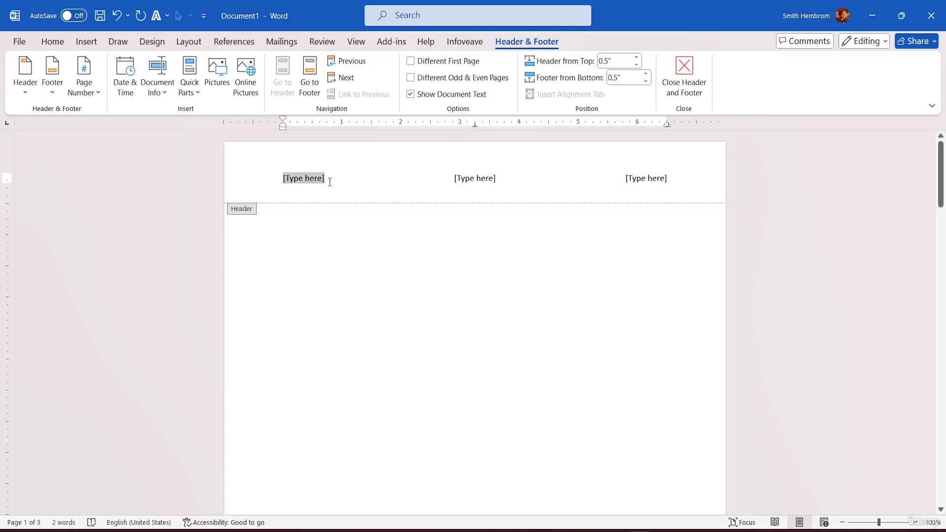
{"action": "type", "text": "C"}
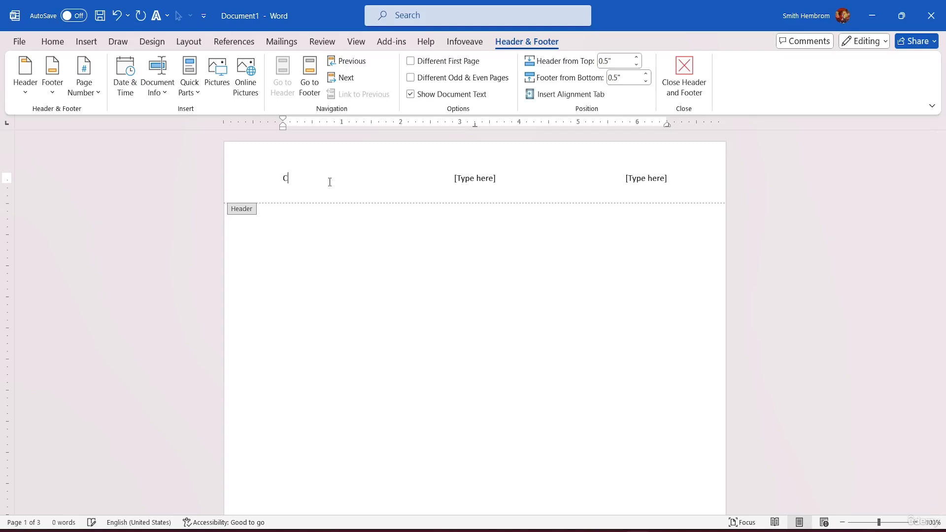
{"action": "type", "text": "YCLE COMPANY"}
{"action": "left_click", "coordinate": [481, 180]}
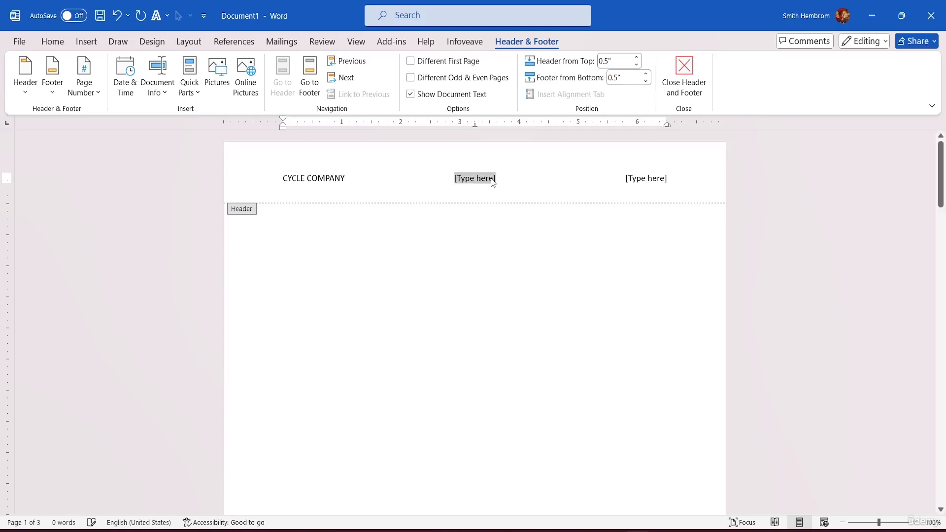
Remove the three-column CYCLE COMPANY header from the document
{"action": "left_click", "coordinate": [27, 89]}
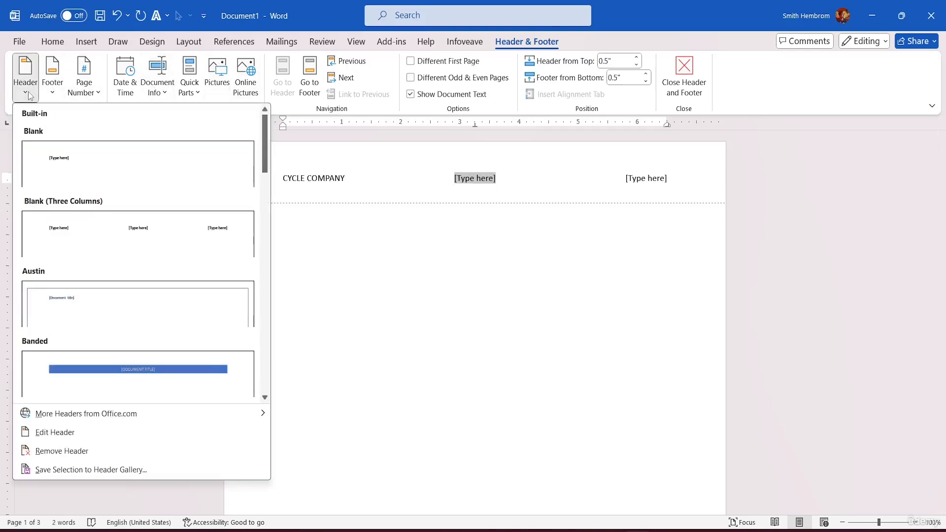
{"action": "left_click", "coordinate": [89, 436]}
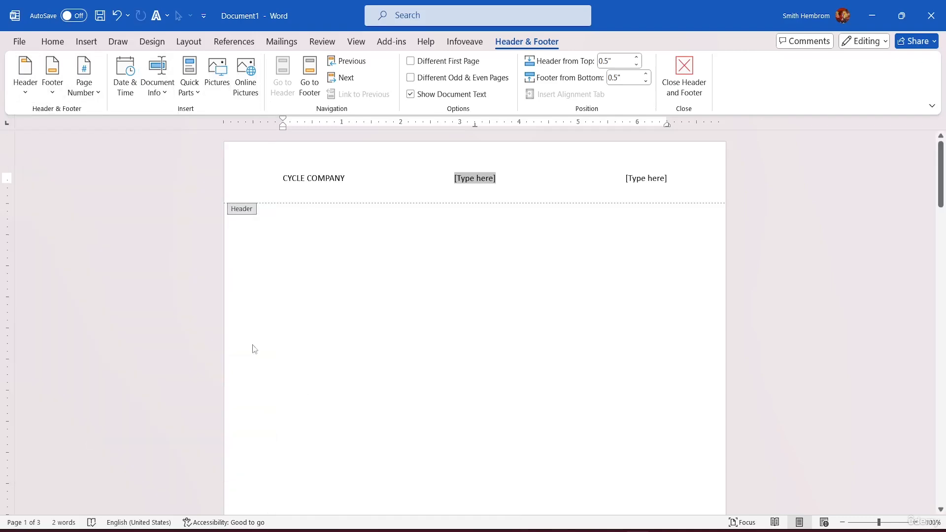
{"action": "left_click", "coordinate": [25, 74]}
{"action": "scroll", "coordinate": [108, 401], "scroll_direction": "down", "scroll_amount": 5}
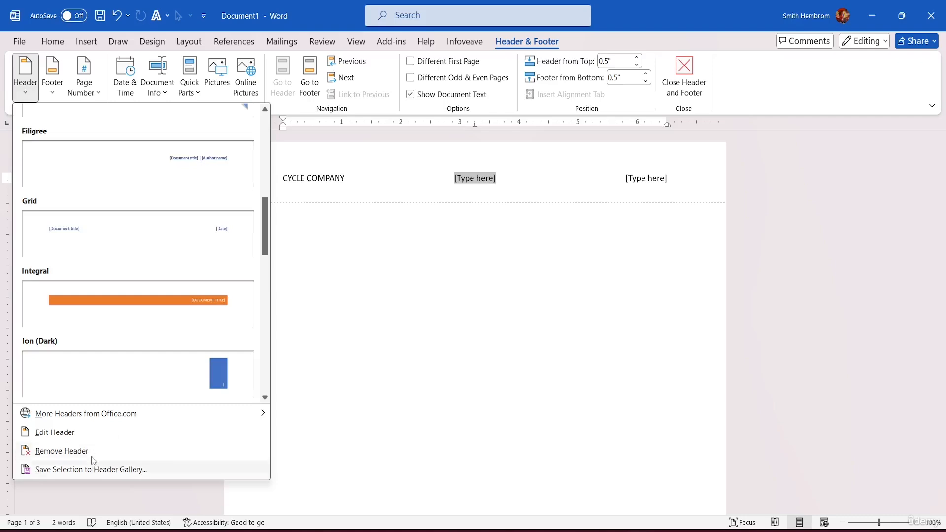
{"action": "left_click", "coordinate": [62, 452]}
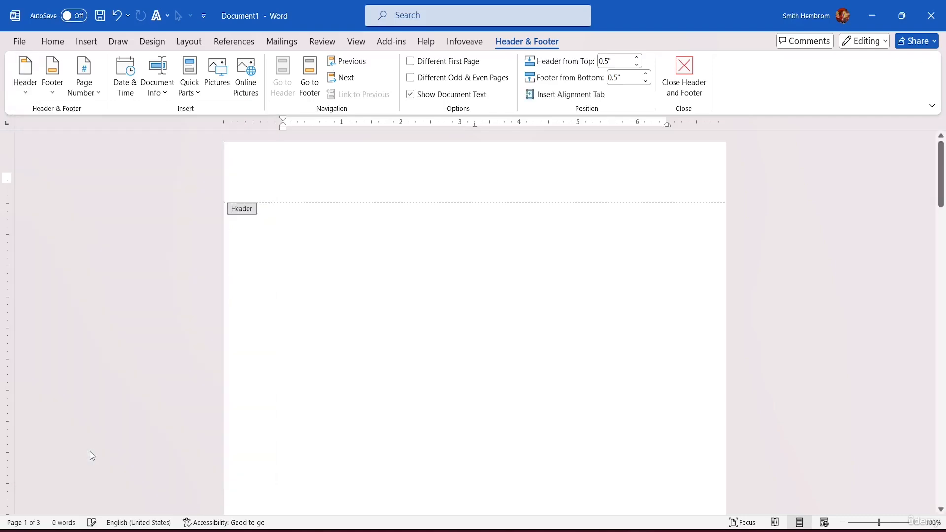
{"action": "left_click", "coordinate": [25, 74]}
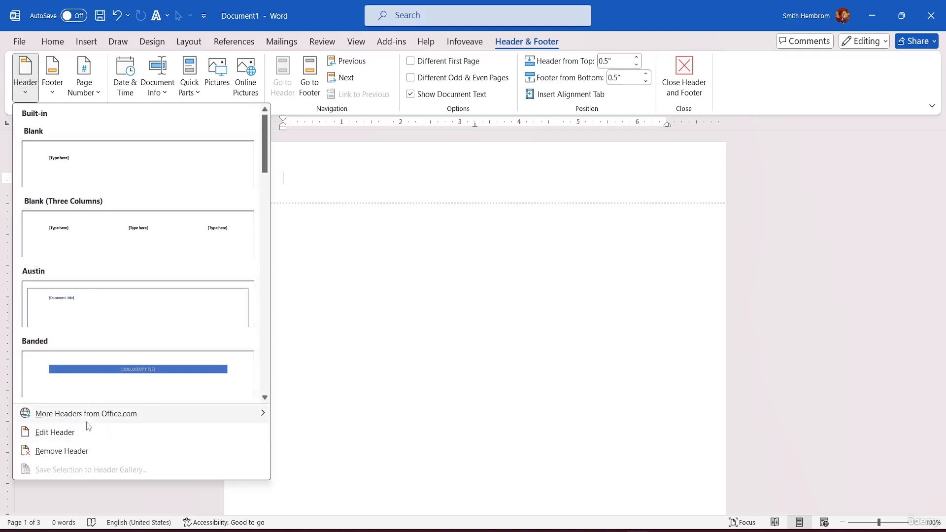
{"action": "mouse_move", "coordinate": [95, 419]}
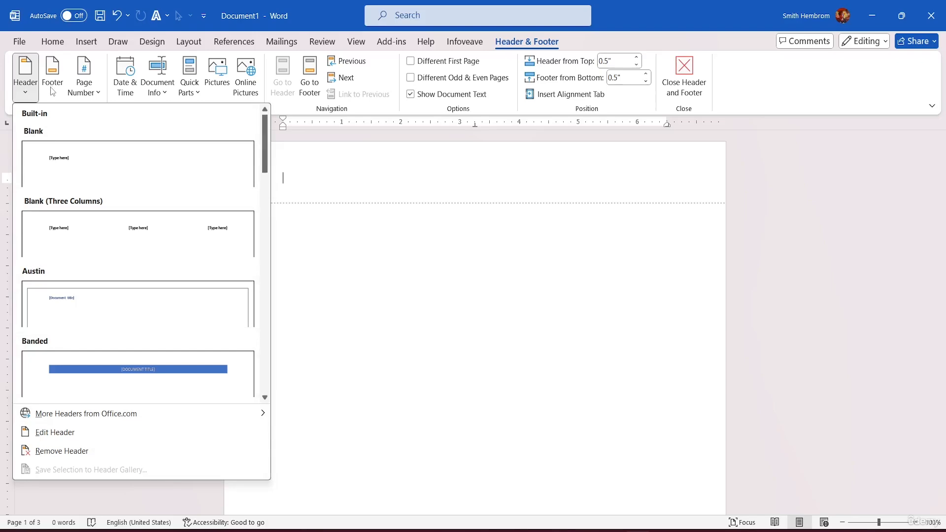
Browse the built-in footer designs and insert ViewMaster (Horizontal) in the first page's footer
{"action": "scroll", "coordinate": [404, 200], "scroll_direction": "down", "scroll_amount": 8}
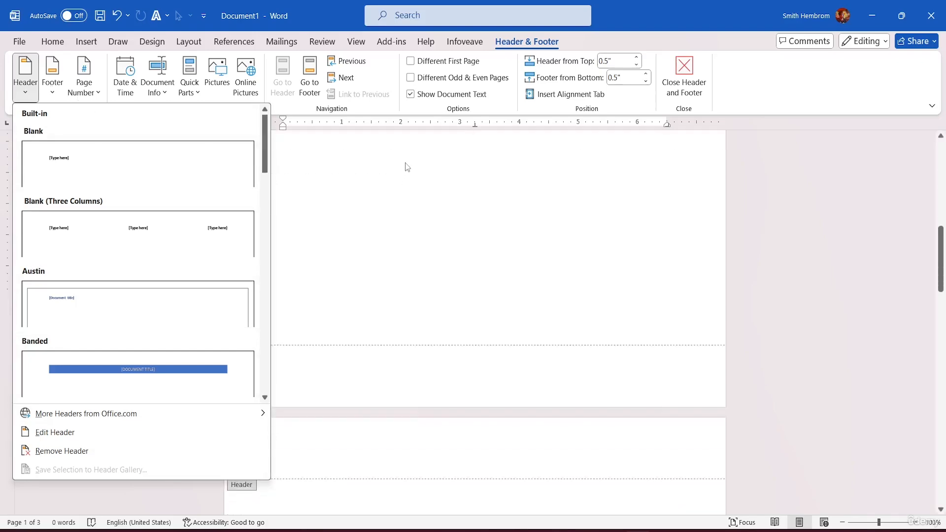
{"action": "scroll", "coordinate": [443, 226], "scroll_direction": "down", "scroll_amount": 2}
{"action": "left_click", "coordinate": [309, 262]}
{"action": "left_click", "coordinate": [299, 260]}
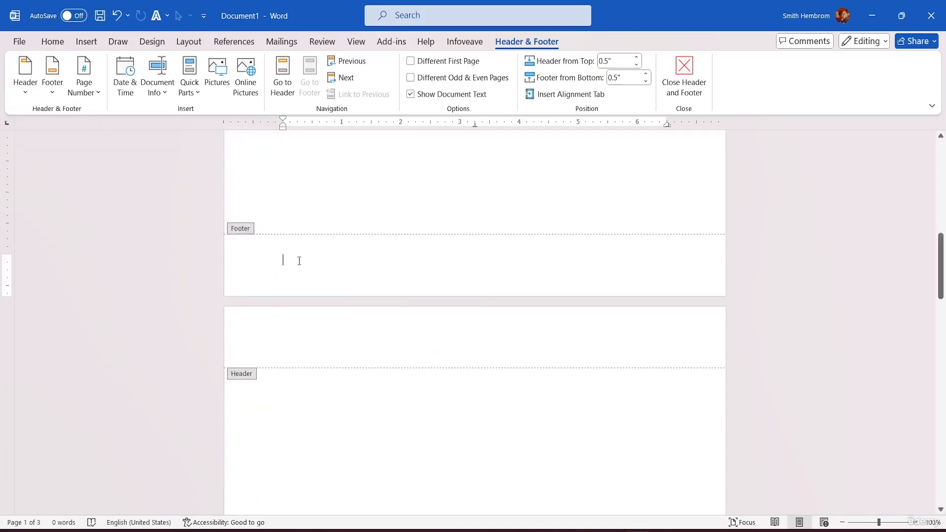
{"action": "left_click", "coordinate": [53, 85]}
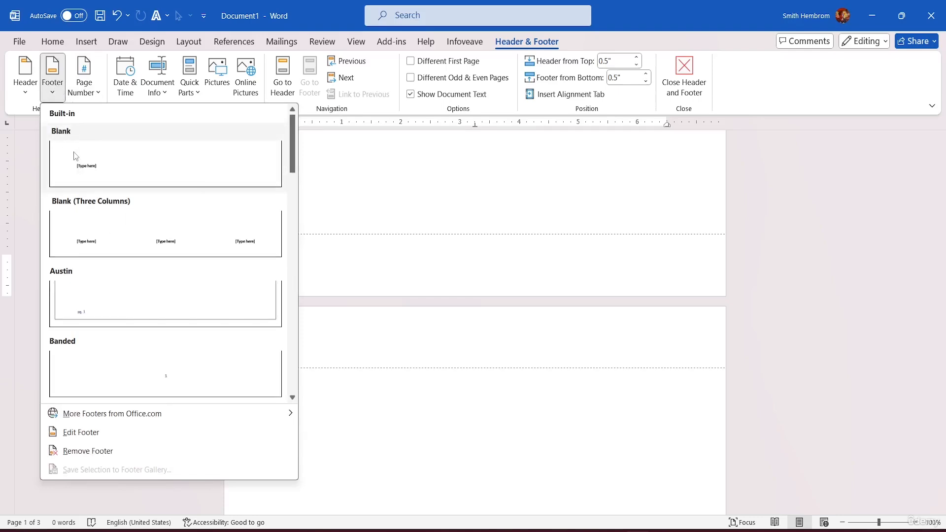
{"action": "scroll", "coordinate": [97, 232], "scroll_direction": "down", "scroll_amount": 5}
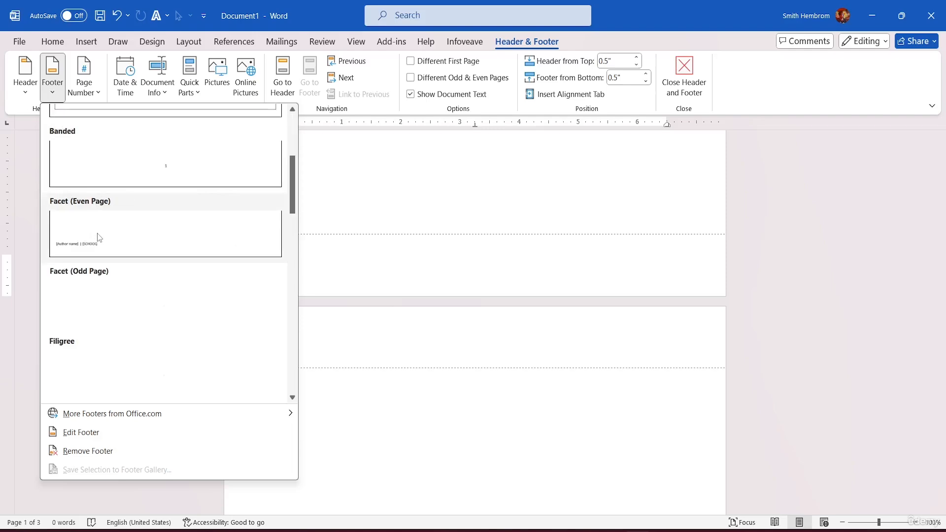
{"action": "scroll", "coordinate": [110, 196], "scroll_direction": "up", "scroll_amount": 3}
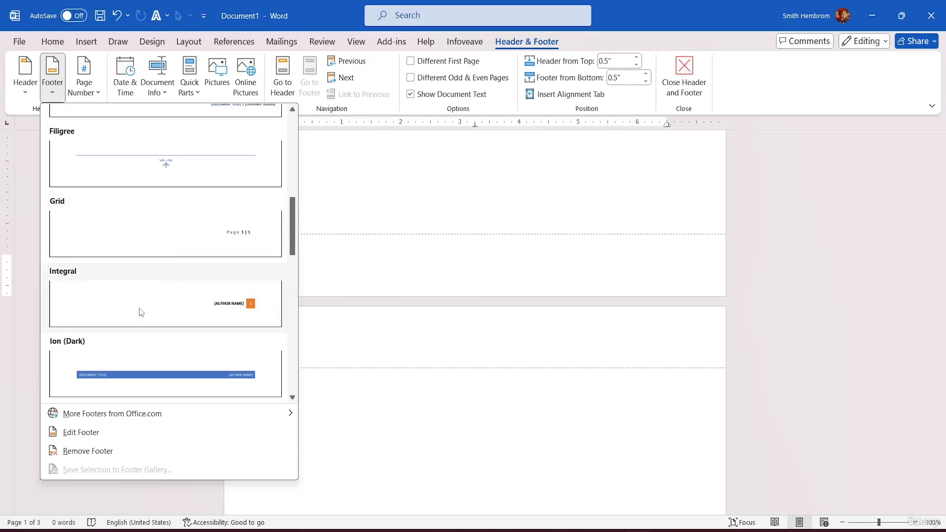
{"action": "scroll", "coordinate": [137, 317], "scroll_direction": "down", "scroll_amount": 6}
{"action": "scroll", "coordinate": [143, 266], "scroll_direction": "up", "scroll_amount": 3}
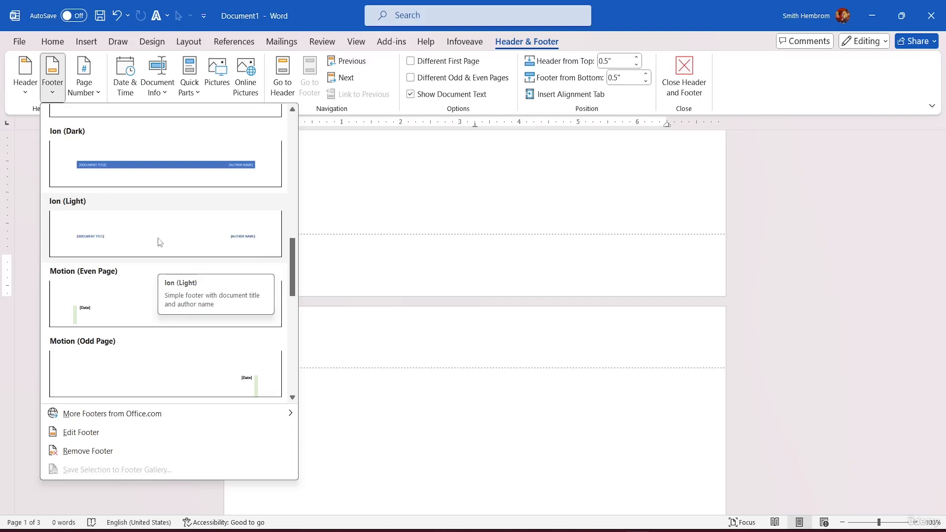
{"action": "scroll", "coordinate": [140, 345], "scroll_direction": "down", "scroll_amount": 5}
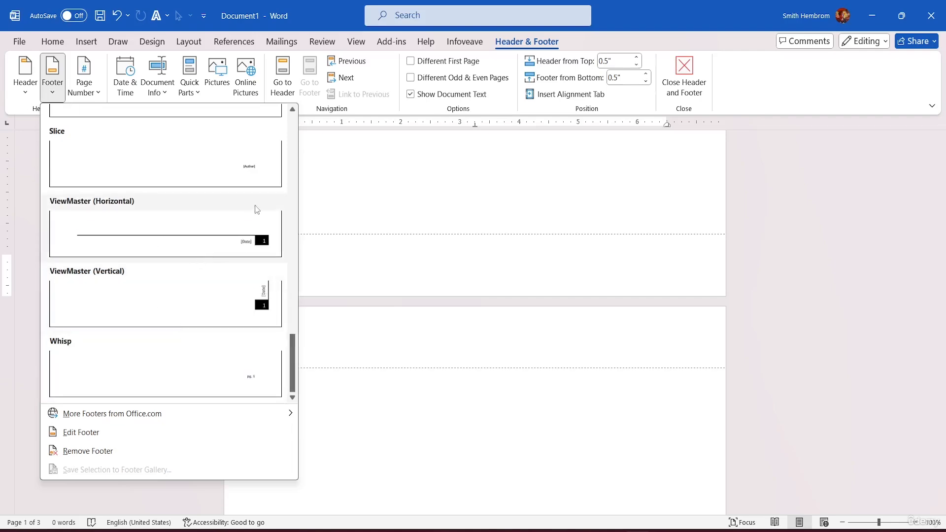
{"action": "left_click", "coordinate": [176, 238]}
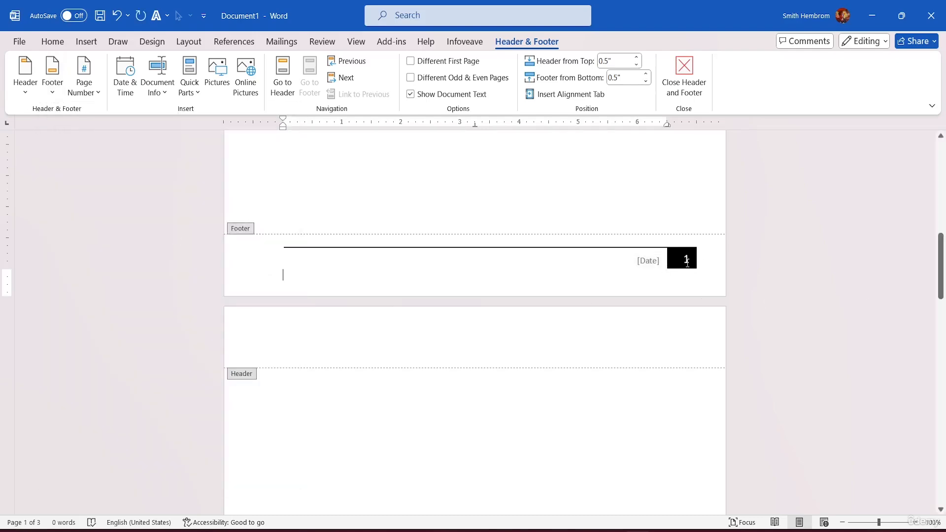
Return from the footer to the document body and add a blank page at the document's end
{"action": "scroll", "coordinate": [700, 235], "scroll_direction": "up", "scroll_amount": 8}
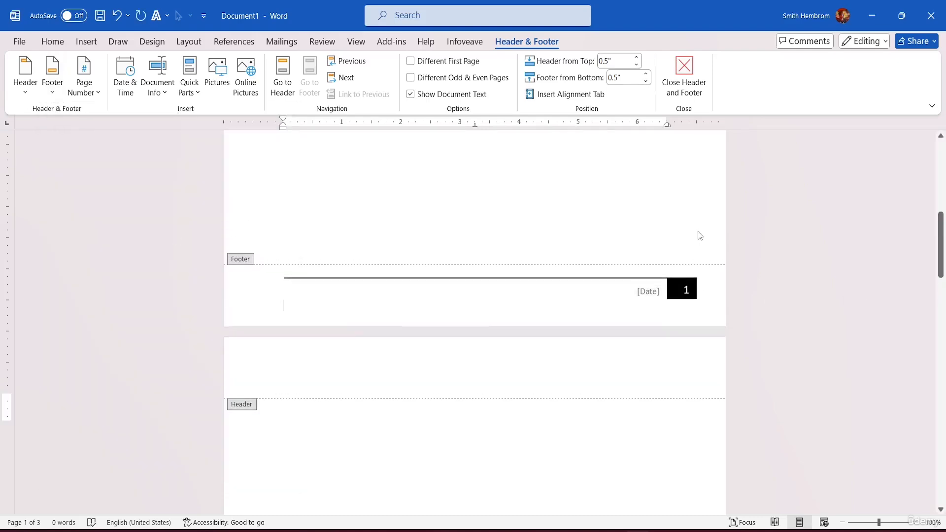
{"action": "scroll", "coordinate": [706, 232], "scroll_direction": "down", "scroll_amount": 5}
{"action": "scroll", "coordinate": [699, 225], "scroll_direction": "down", "scroll_amount": 15}
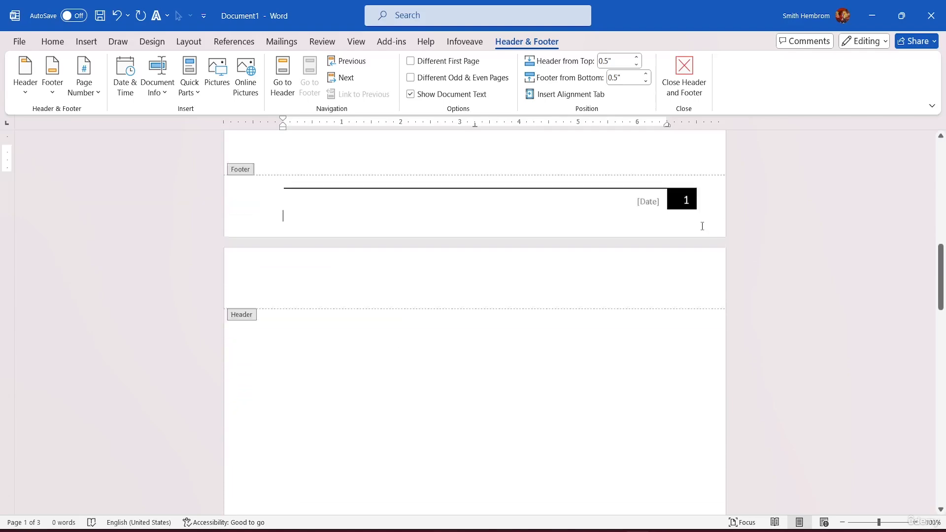
{"action": "scroll", "coordinate": [693, 212], "scroll_direction": "down", "scroll_amount": 15}
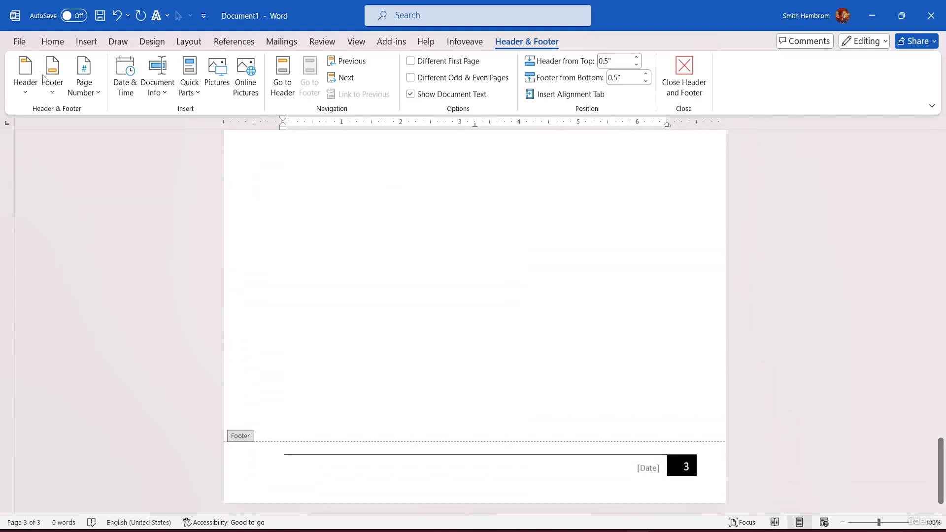
{"action": "left_click", "coordinate": [86, 41]}
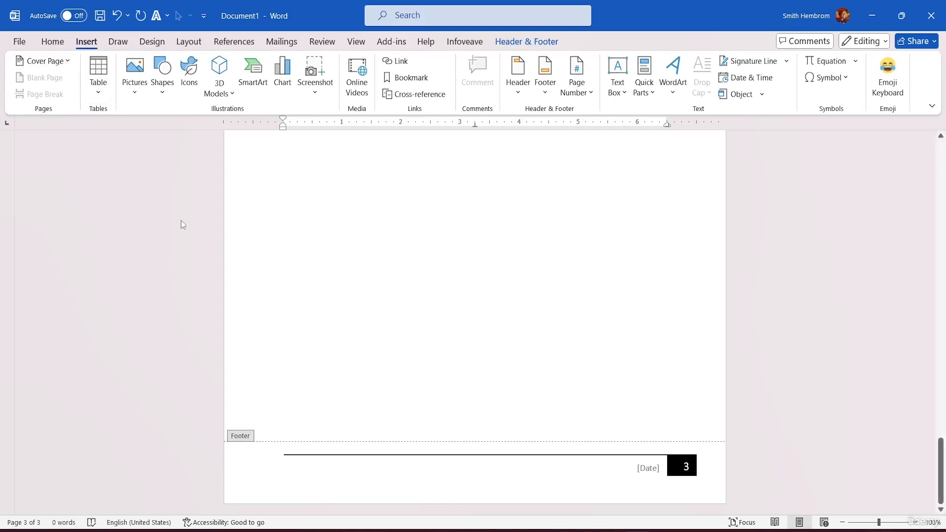
{"action": "double_click", "coordinate": [156, 230]}
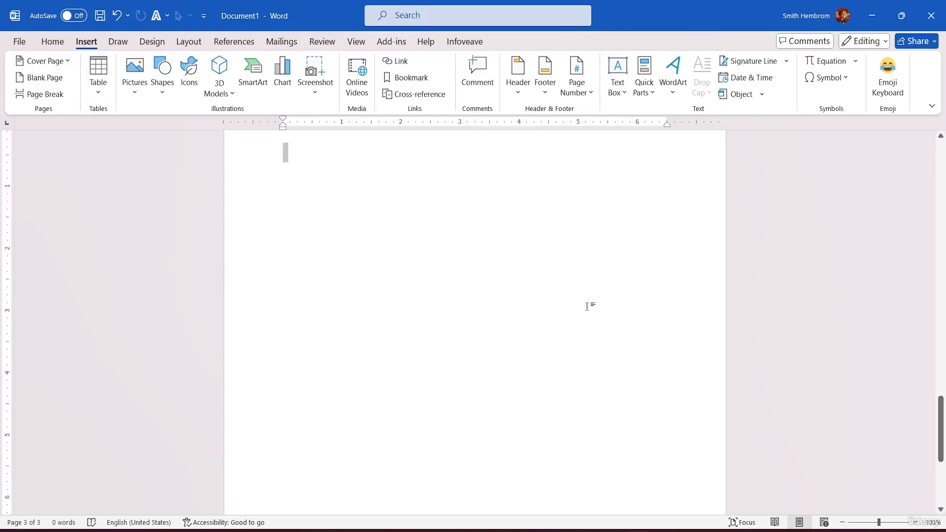
{"action": "scroll", "coordinate": [585, 263], "scroll_direction": "down", "scroll_amount": 5}
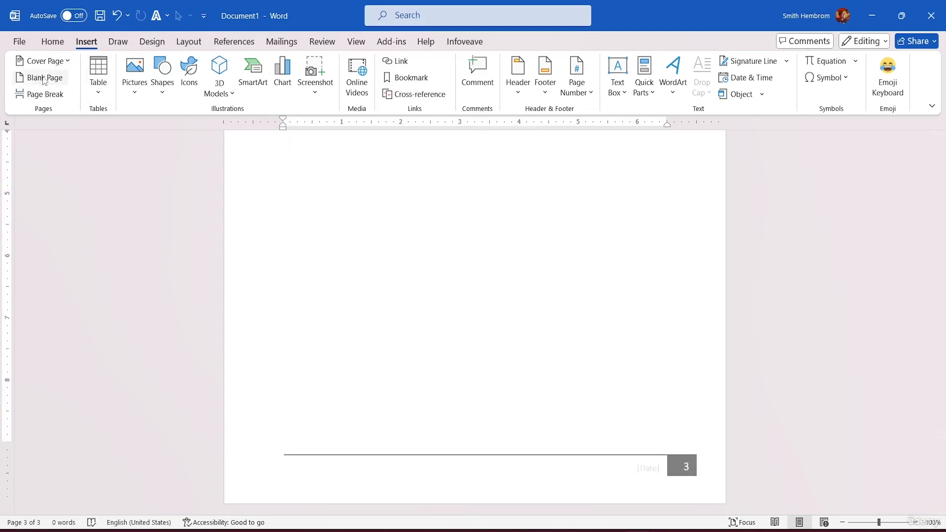
{"action": "scroll", "coordinate": [125, 136], "scroll_direction": "down", "scroll_amount": 2}
{"action": "scroll", "coordinate": [500, 260], "scroll_direction": "down", "scroll_amount": 10}
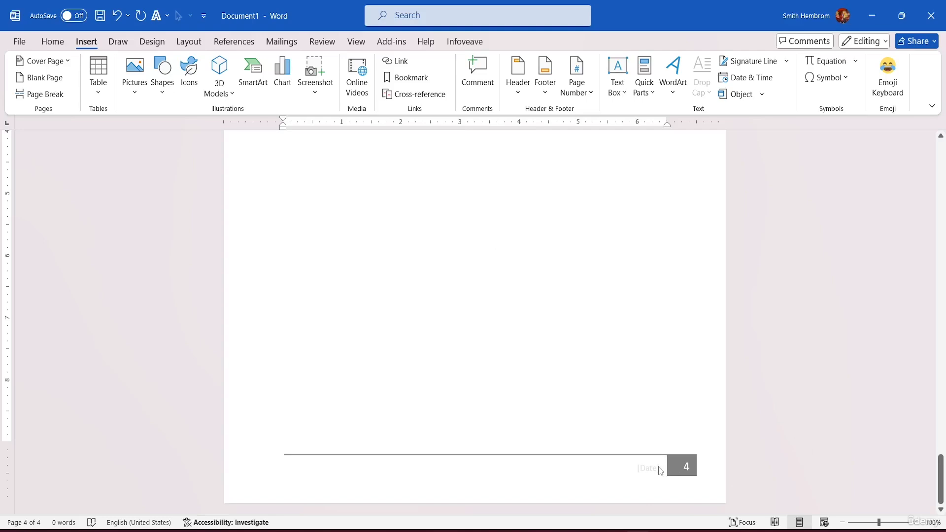
Examine the footer page numbers from the last page back to page 1
{"action": "scroll", "coordinate": [604, 384], "scroll_direction": "up", "scroll_amount": 7}
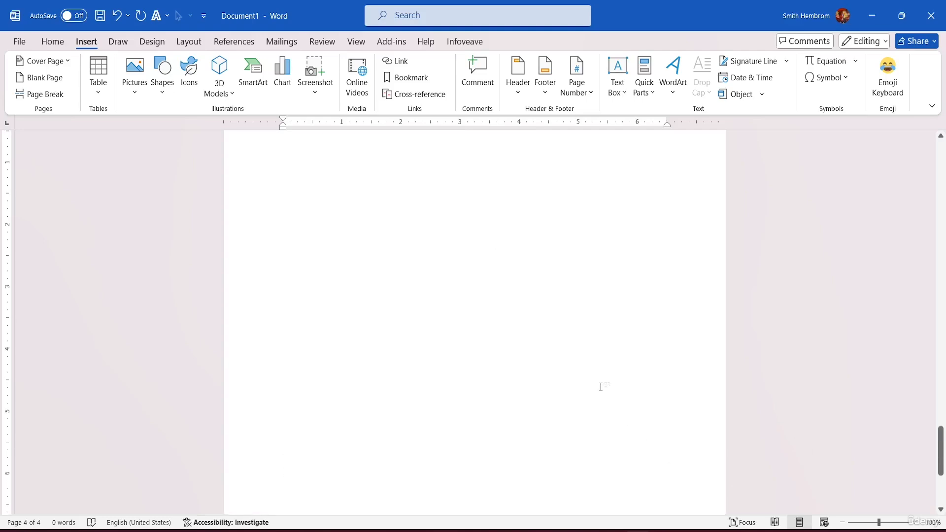
{"action": "scroll", "coordinate": [605, 370], "scroll_direction": "up", "scroll_amount": 12}
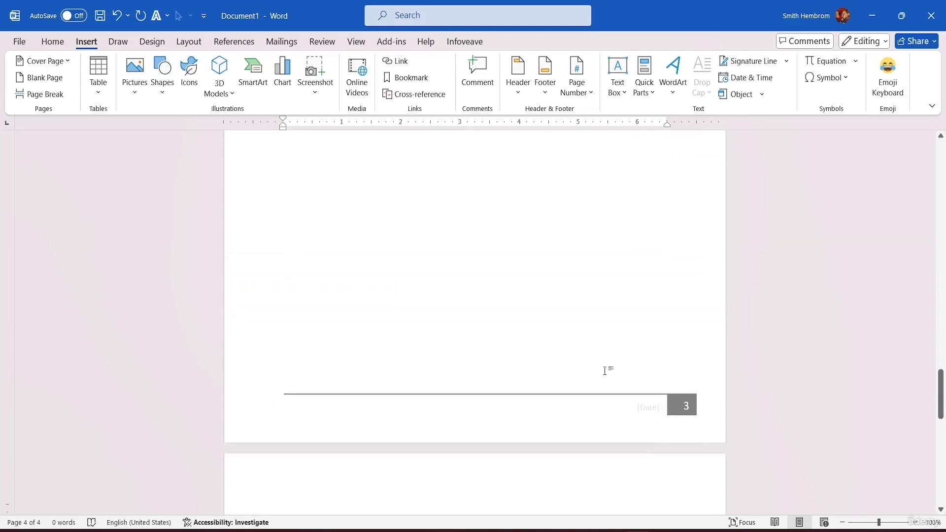
{"action": "scroll", "coordinate": [603, 359], "scroll_direction": "up", "scroll_amount": 15}
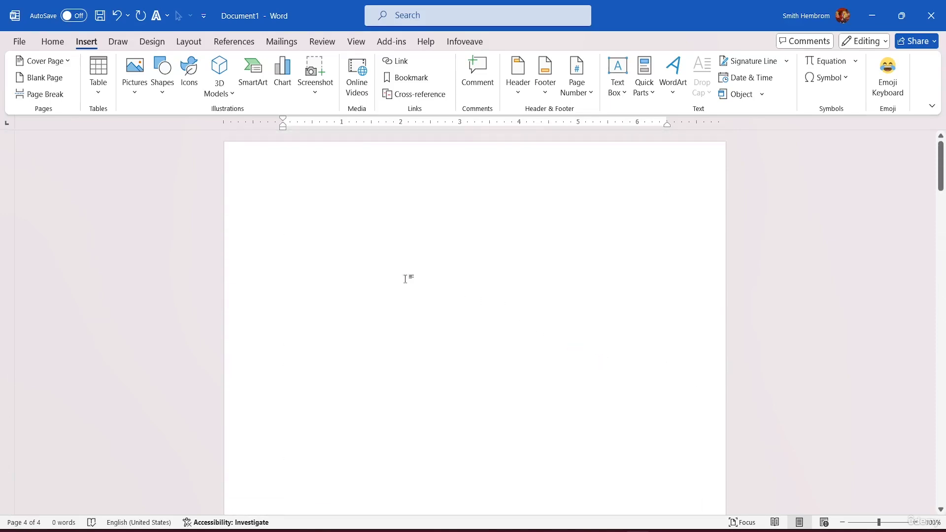
{"action": "scroll", "coordinate": [438, 259], "scroll_direction": "down", "scroll_amount": 1}
{"action": "scroll", "coordinate": [443, 247], "scroll_direction": "down", "scroll_amount": 8}
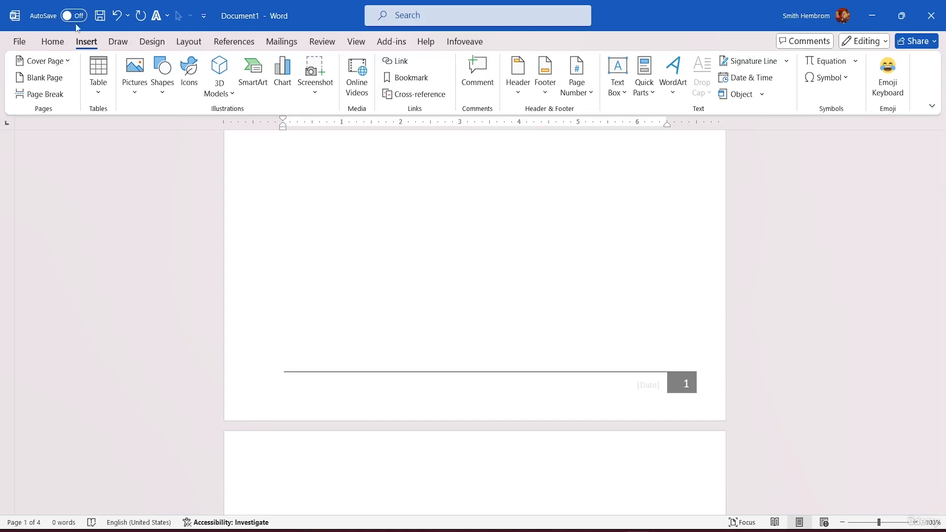
Replace the page-number footer with the built-in Blank footer and remove that footer from the document
{"action": "double_click", "coordinate": [356, 383]}
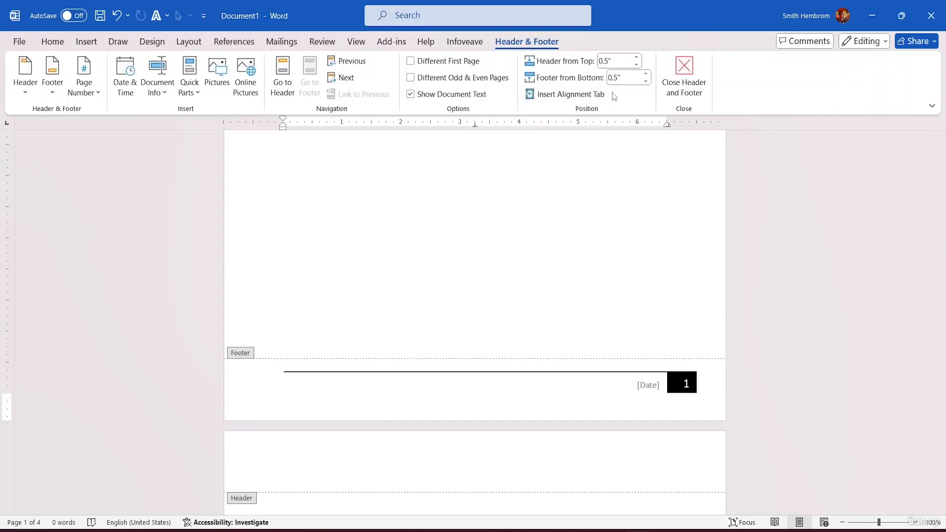
{"action": "left_click", "coordinate": [54, 89]}
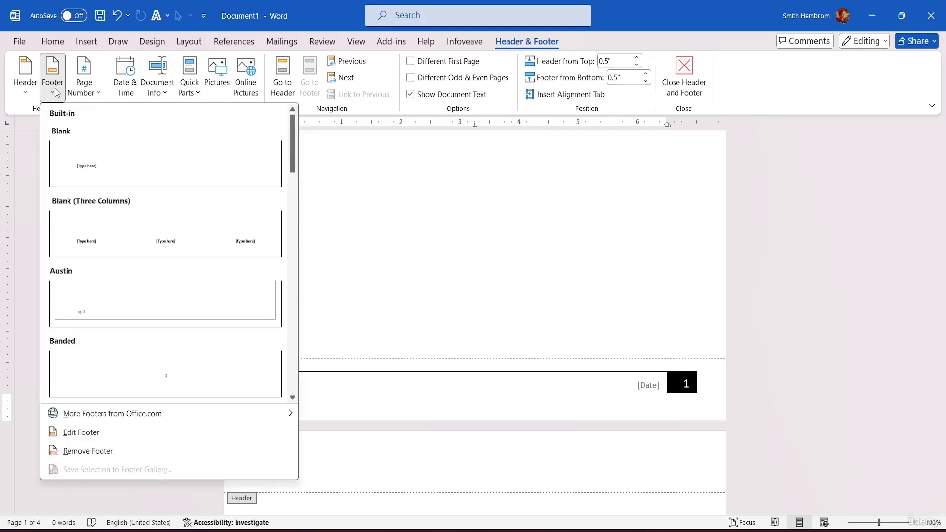
{"action": "left_click", "coordinate": [120, 165]}
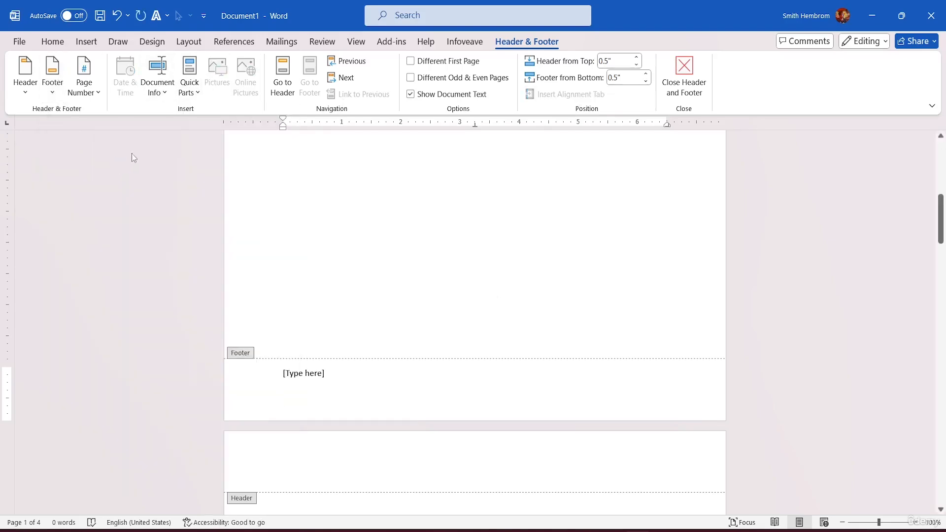
{"action": "left_click", "coordinate": [51, 86]}
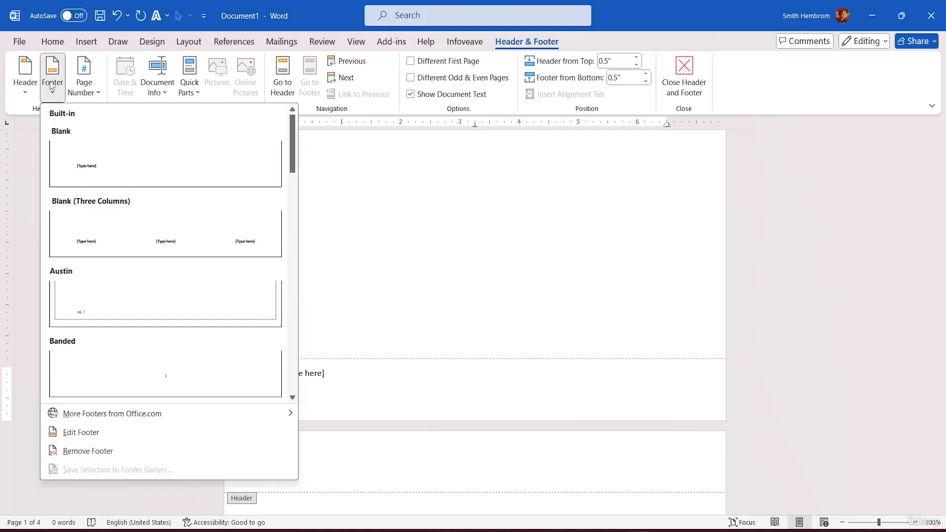
{"action": "left_click", "coordinate": [111, 452]}
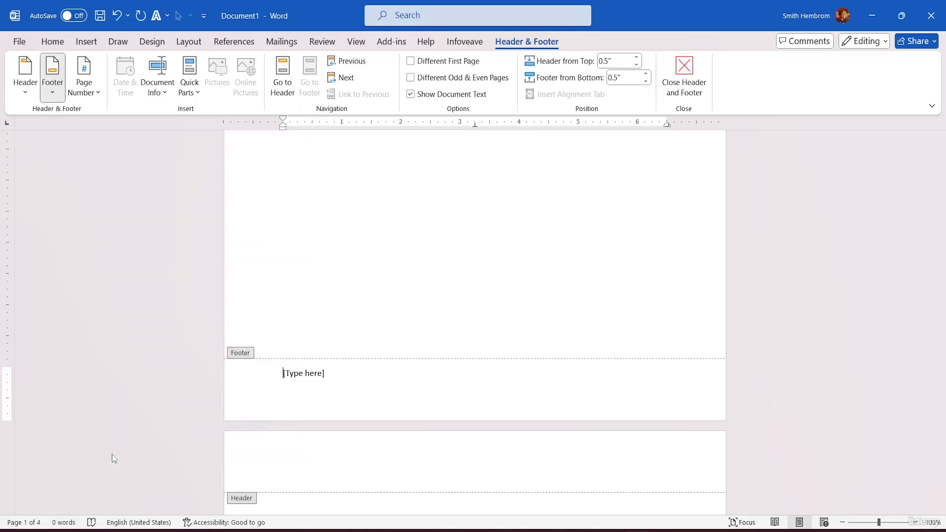
Insert a 2x1 table in the first page's header
{"action": "scroll", "coordinate": [501, 315], "scroll_direction": "up", "scroll_amount": 5}
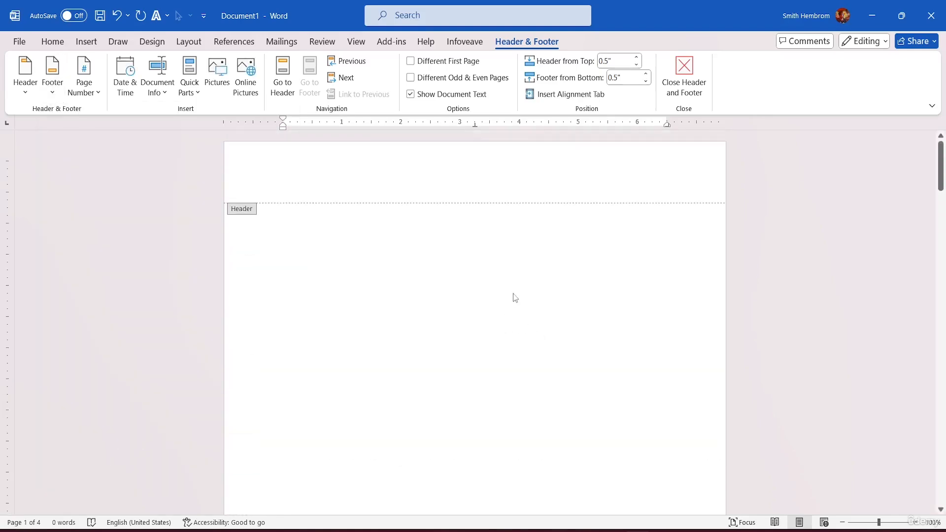
{"action": "left_click", "coordinate": [292, 165]}
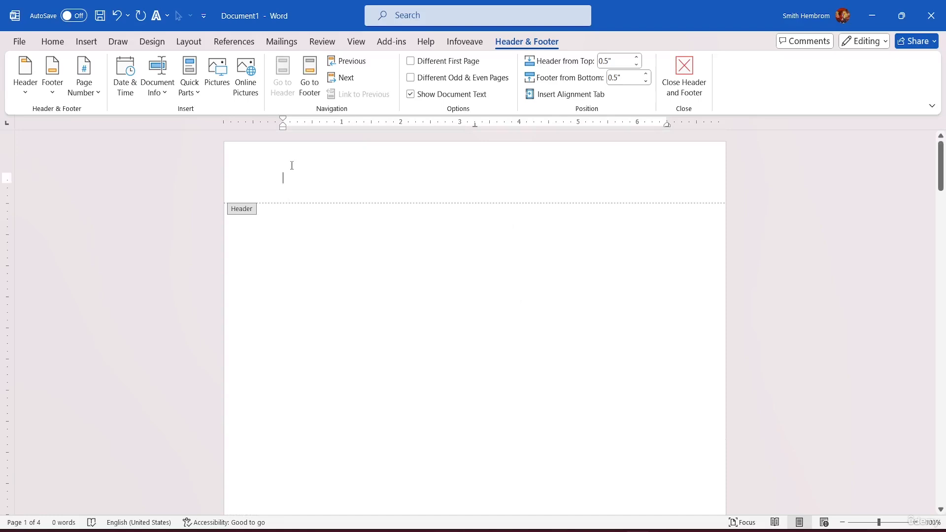
{"action": "left_click", "coordinate": [86, 41]}
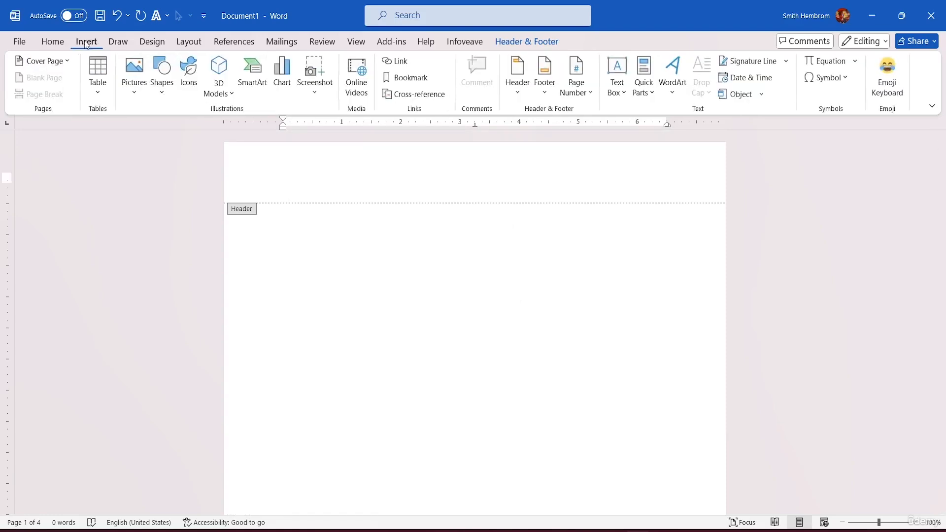
{"action": "left_click", "coordinate": [101, 86]}
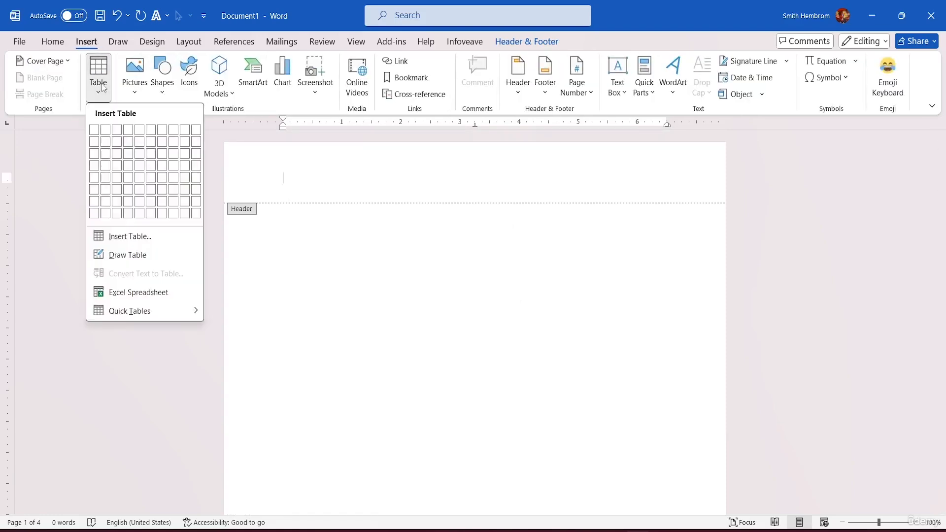
{"action": "left_click", "coordinate": [110, 134]}
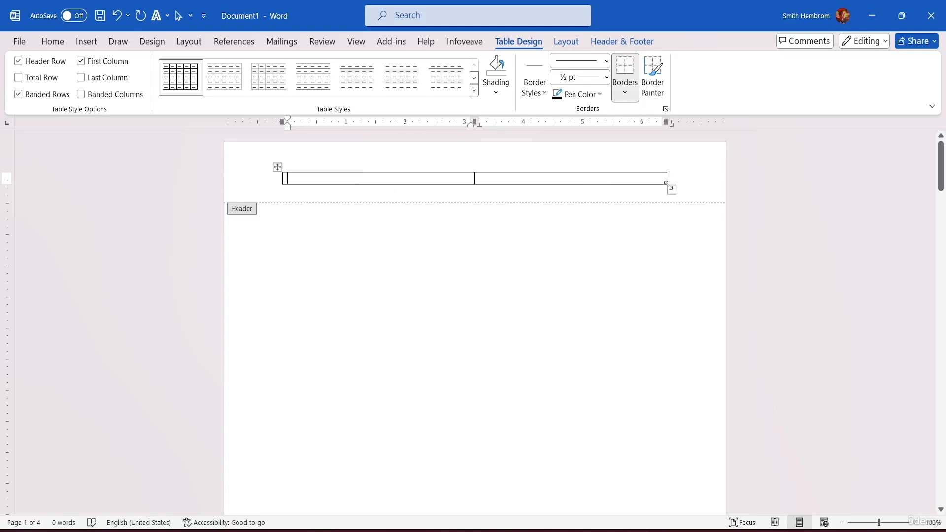
Enlarge the header table and shift it sideways so it sits centred across the page
{"action": "left_click_drag", "start_coordinate": [672, 189], "coordinate": [714, 196]}
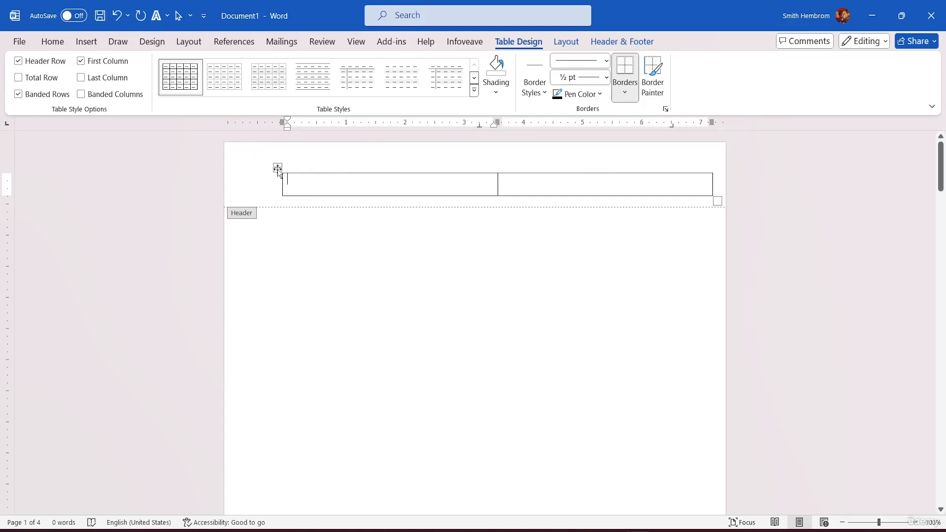
{"action": "left_click_drag", "start_coordinate": [277, 168], "coordinate": [253, 157]}
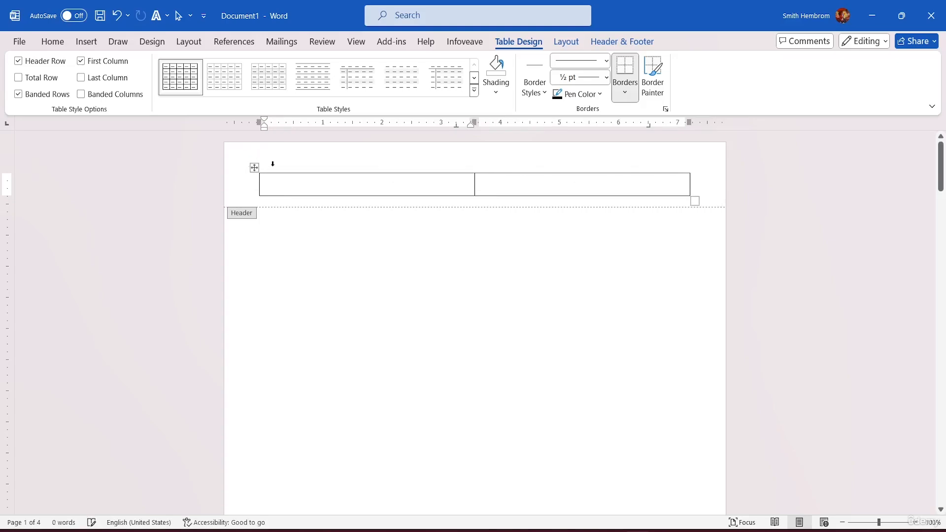
{"action": "left_click", "coordinate": [254, 168]}
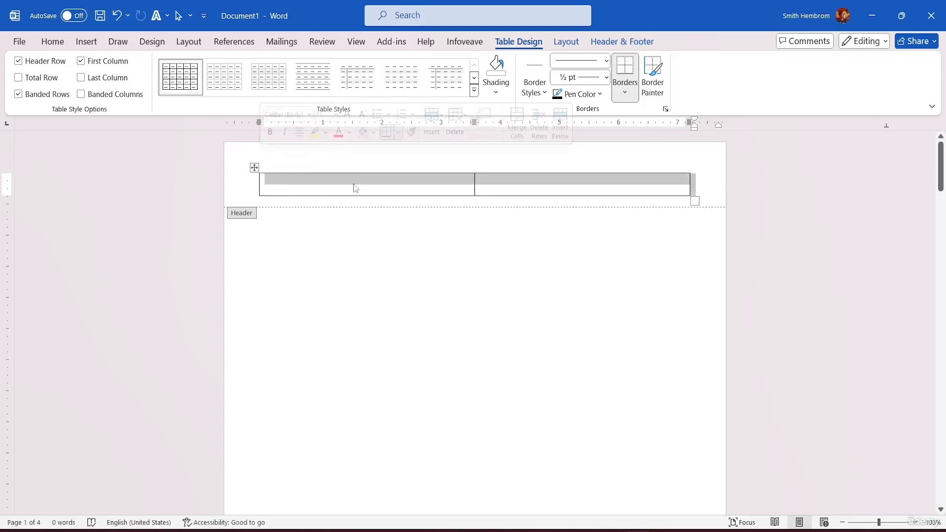
Set the header's distance from the top of the page to 0.2"
{"action": "left_click", "coordinate": [610, 45]}
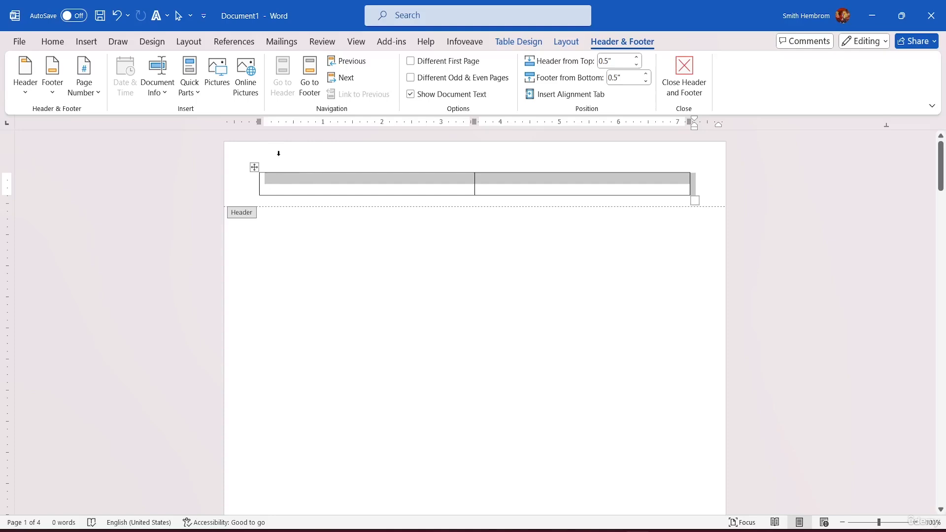
{"action": "left_click", "coordinate": [636, 65]}
{"action": "left_click", "coordinate": [637, 65]}
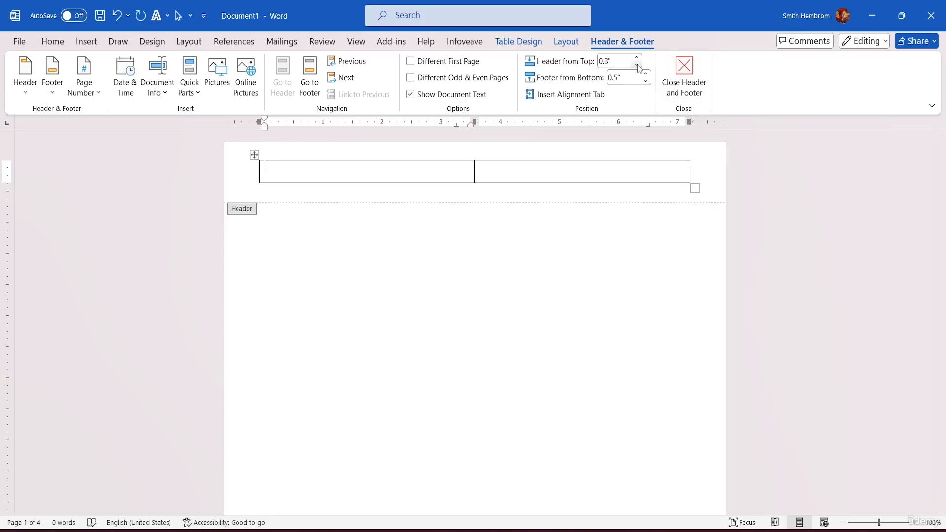
{"action": "left_click", "coordinate": [637, 64]}
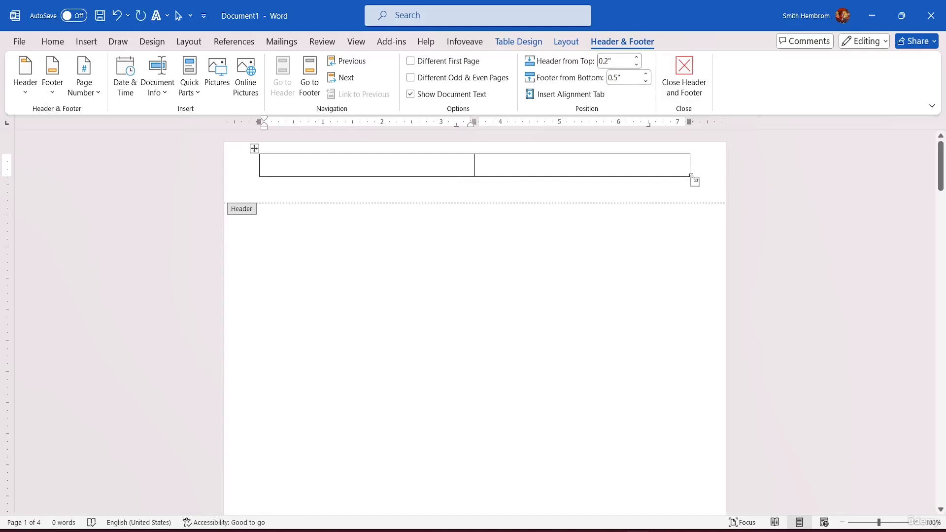
Make the header table taller and extend both outer edges closer to the page's sides
{"action": "left_click_drag", "start_coordinate": [694, 181], "coordinate": [711, 196]}
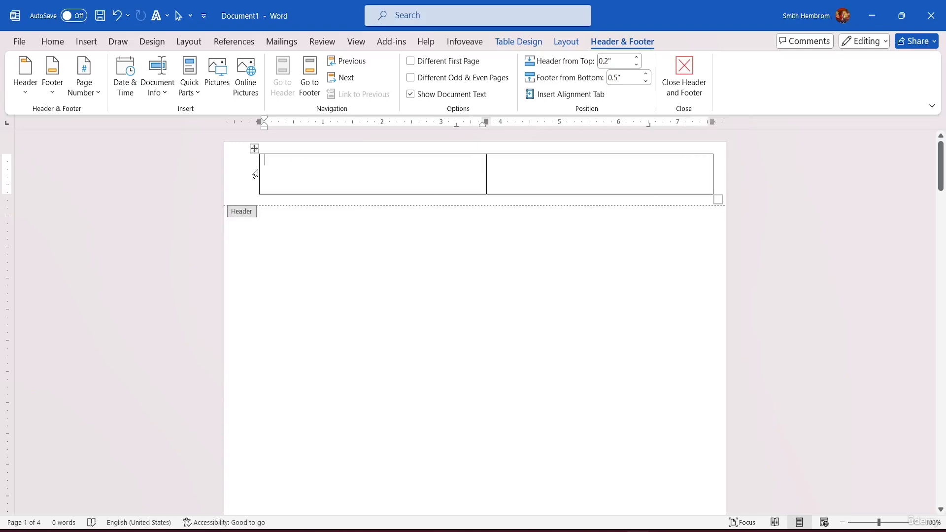
{"action": "left_click_drag", "start_coordinate": [259, 178], "coordinate": [243, 172]}
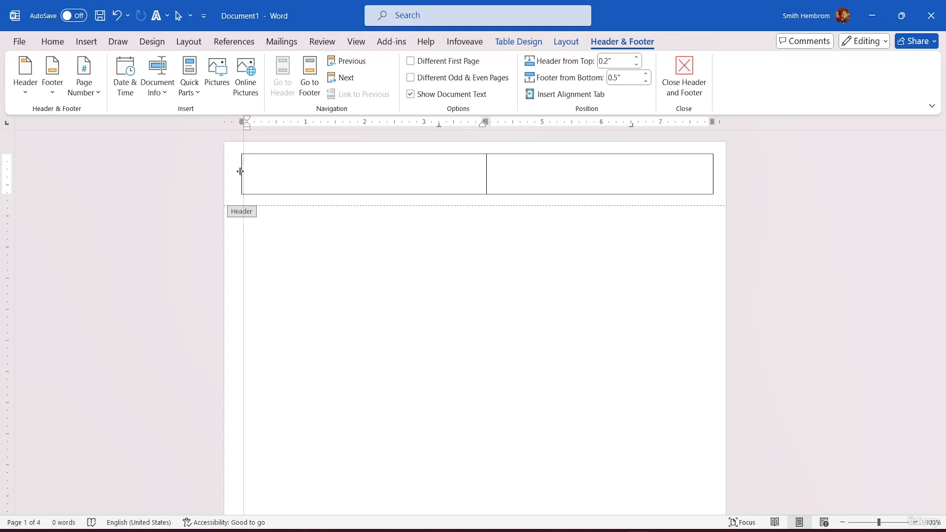
{"action": "left_click_drag", "start_coordinate": [240, 172], "coordinate": [241, 172]}
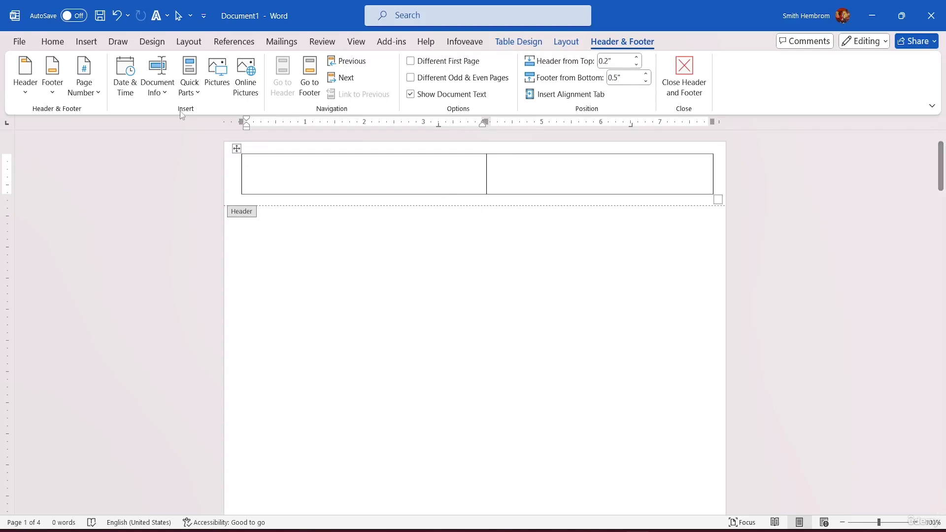
Insert picture 40626 from the bicycle-shop-logo-design-vector folder in MS Word Tutorial Resource File into the header table's first cell
{"action": "left_click", "coordinate": [217, 79]}
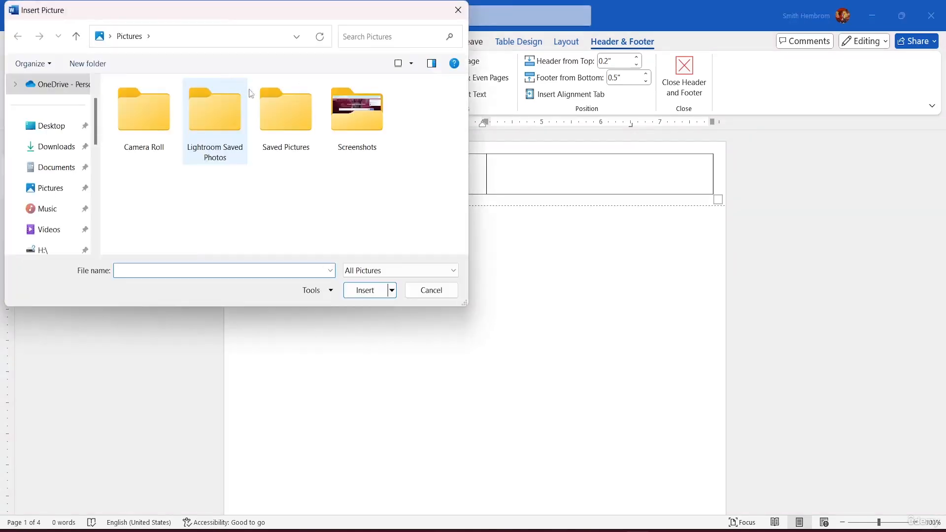
{"action": "left_click", "coordinate": [54, 126]}
{"action": "double_click", "coordinate": [353, 128]}
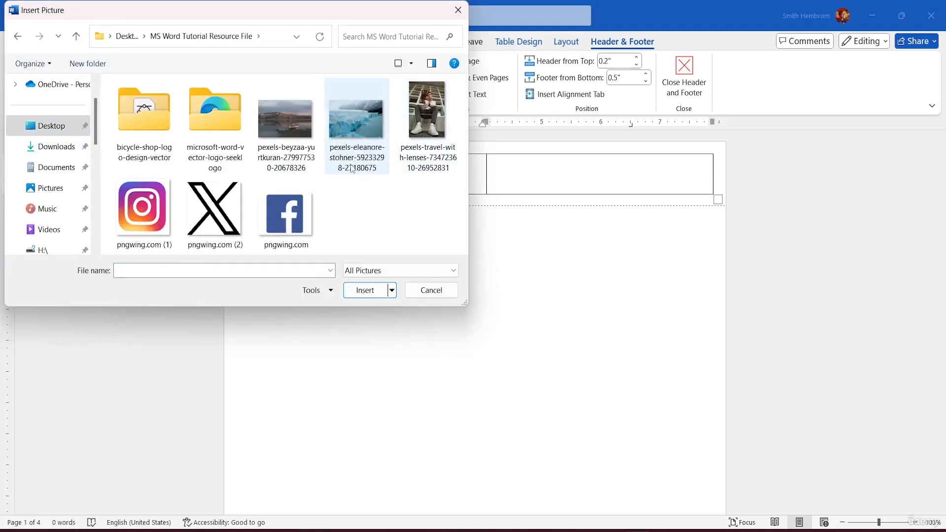
{"action": "left_click", "coordinate": [67, 148]}
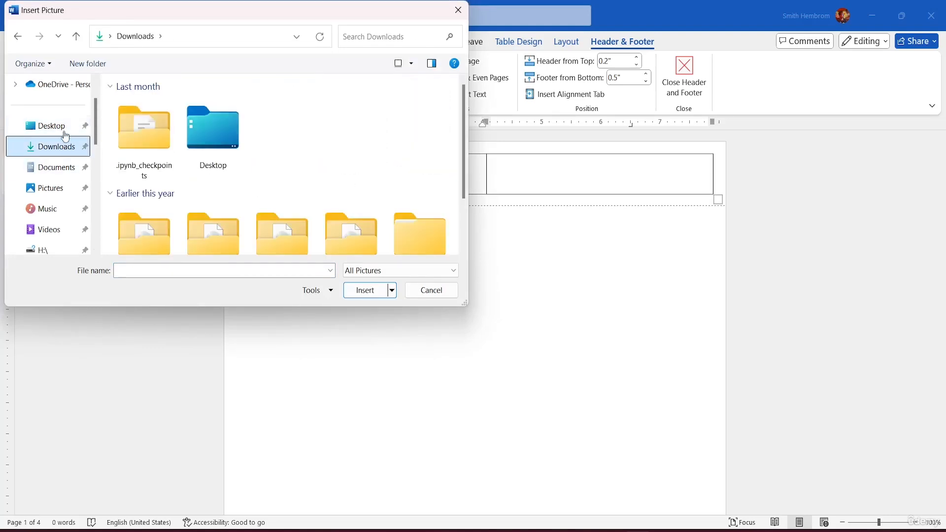
{"action": "left_click", "coordinate": [62, 127]}
{"action": "double_click", "coordinate": [335, 129]}
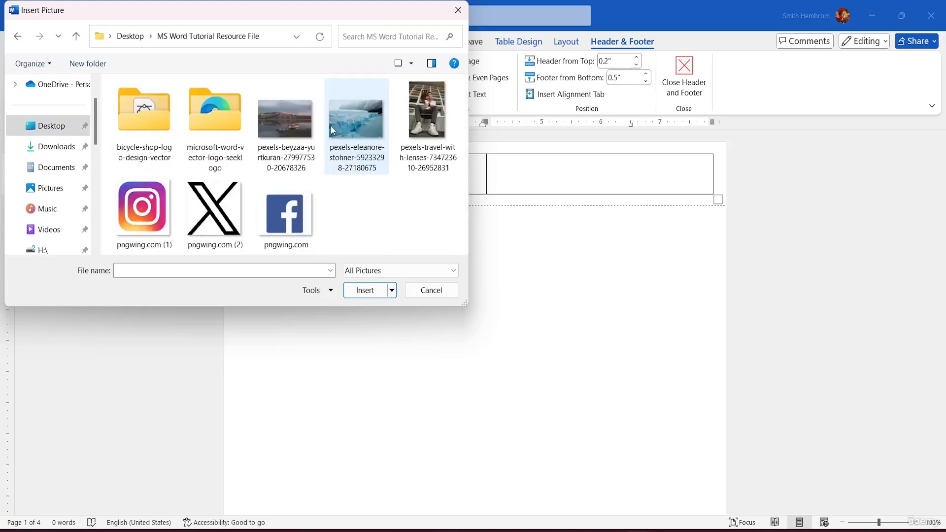
{"action": "left_click", "coordinate": [153, 144]}
{"action": "double_click", "coordinate": [153, 144]}
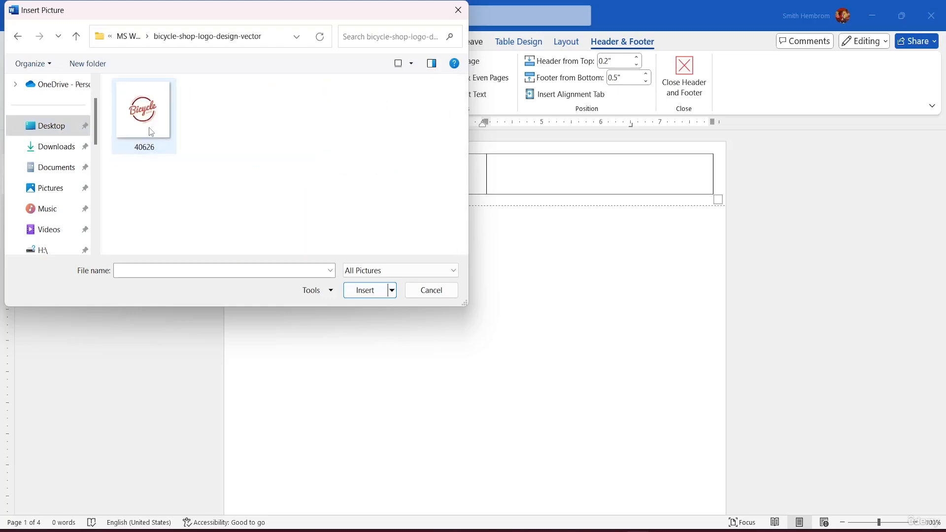
{"action": "left_click", "coordinate": [150, 131]}
{"action": "left_click", "coordinate": [358, 291]}
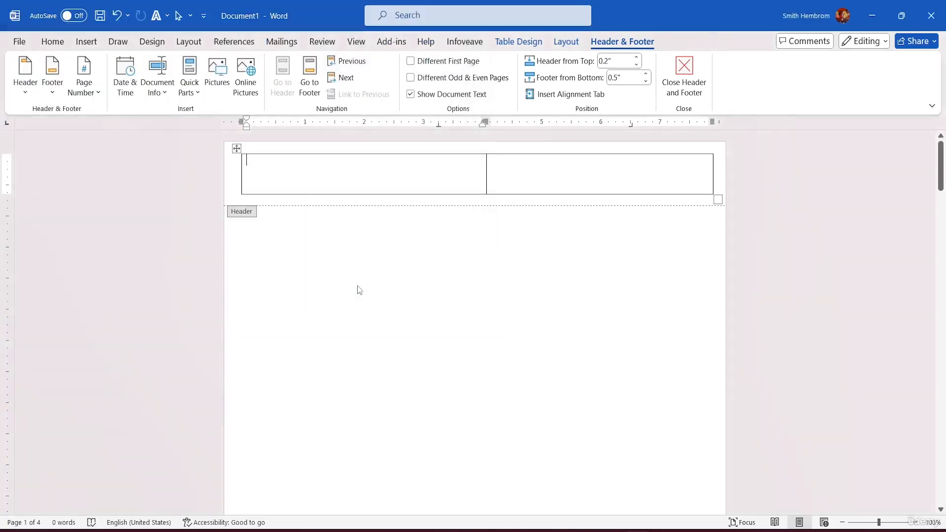
Make text wrap around the bicycle logo and shrink it to about 0.85" by 0.85" within the first cell
{"action": "scroll", "coordinate": [591, 315], "scroll_direction": "down", "scroll_amount": 5}
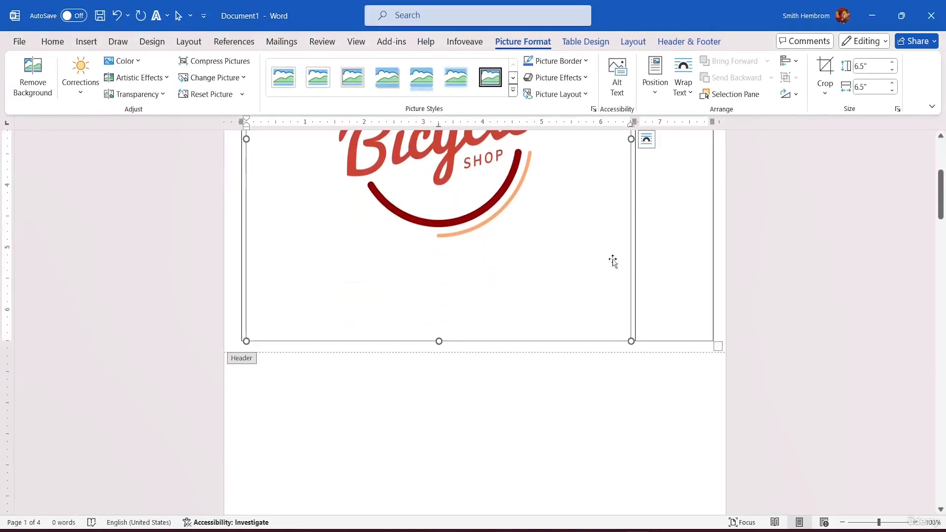
{"action": "left_click", "coordinate": [686, 88]}
{"action": "left_click", "coordinate": [711, 137]}
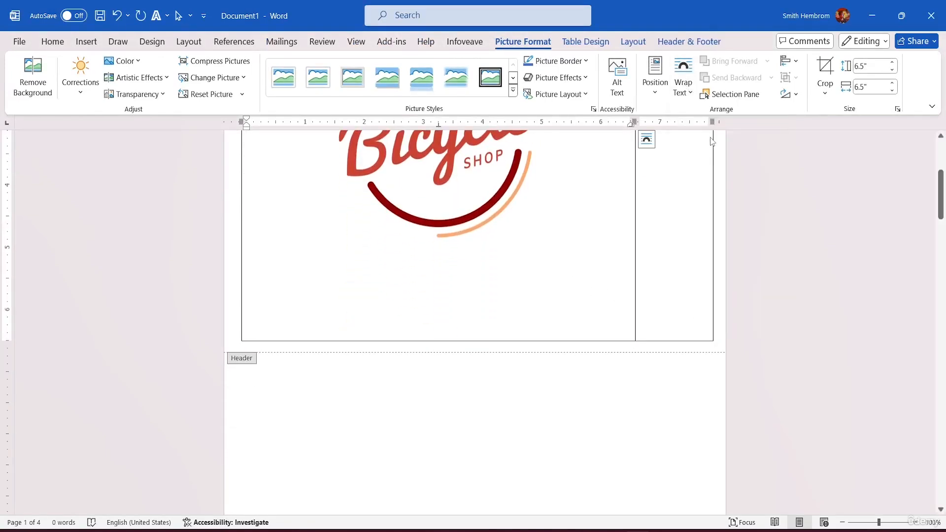
{"action": "left_click_drag", "start_coordinate": [635, 355], "coordinate": [320, 95]}
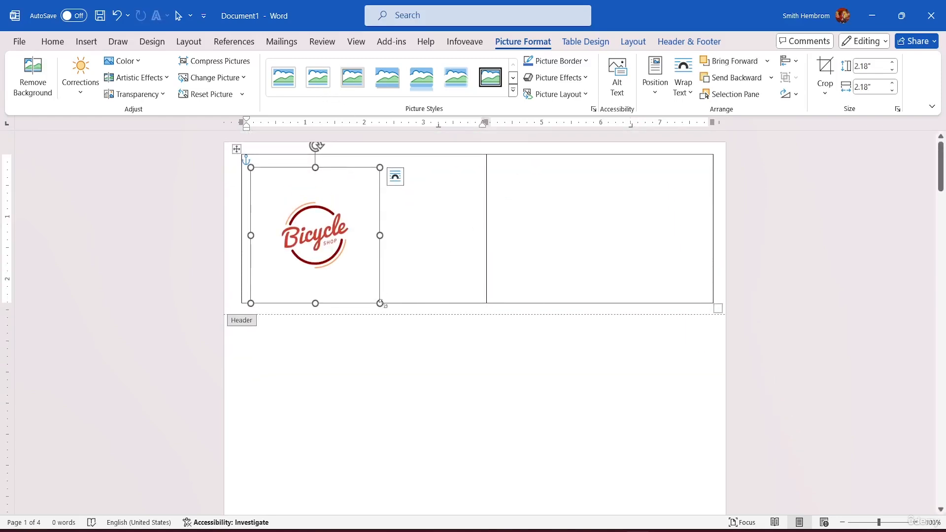
{"action": "left_click_drag", "start_coordinate": [379, 301], "coordinate": [285, 186]}
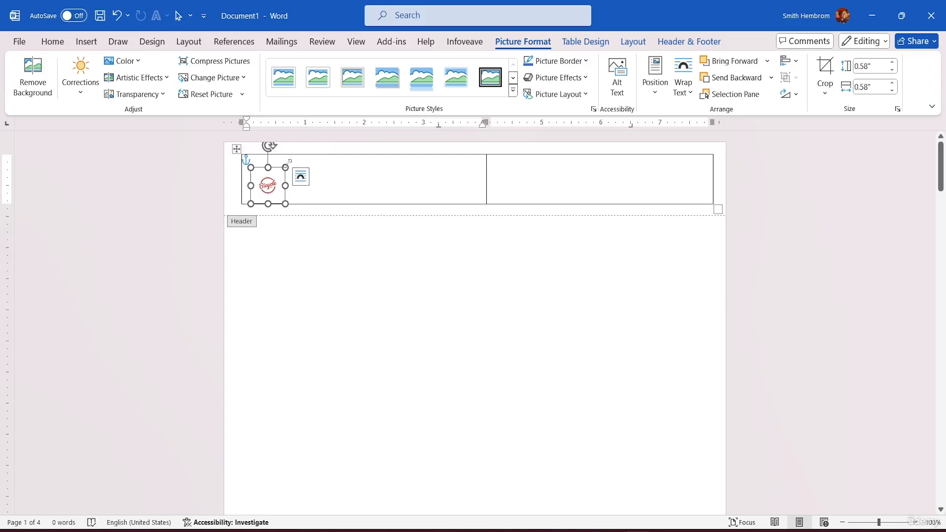
{"action": "left_click_drag", "start_coordinate": [285, 168], "coordinate": [302, 156]}
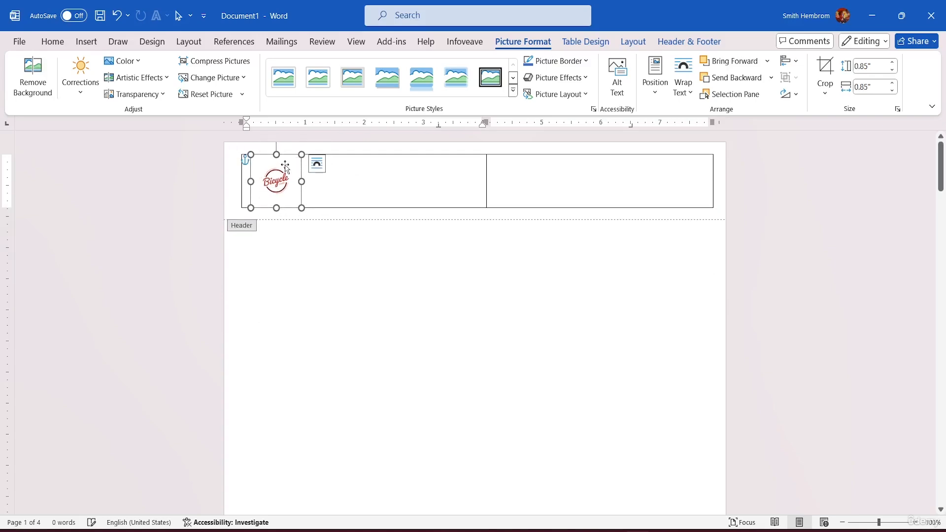
Enter THE BICYCLE COMPANY on two lines beside the logo in the header table's first cell
{"action": "left_click", "coordinate": [362, 183]}
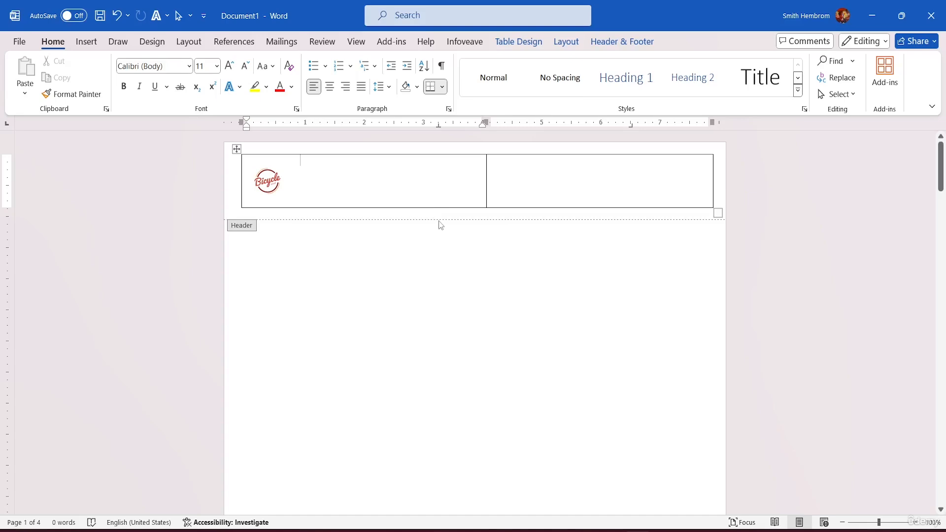
{"action": "type", "text": "THE"}
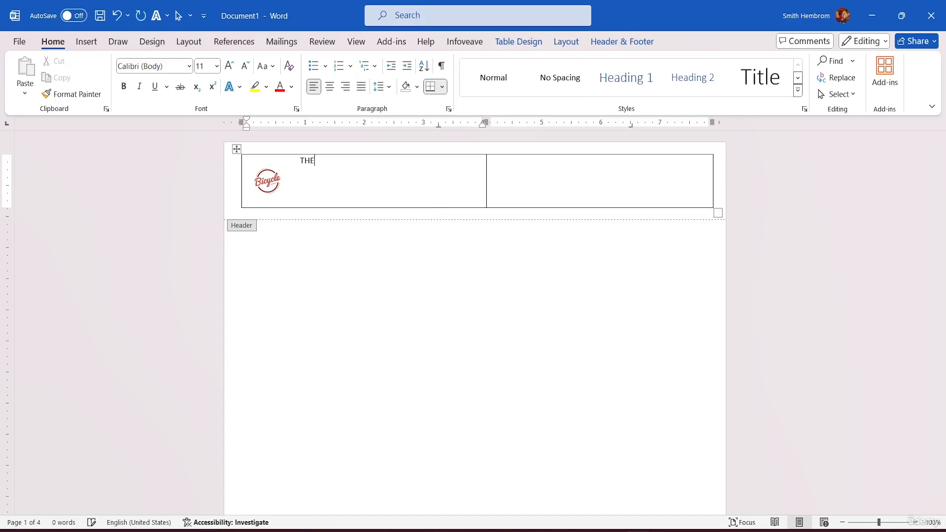
{"action": "type", "text": " BICYCLE COMPANY"}
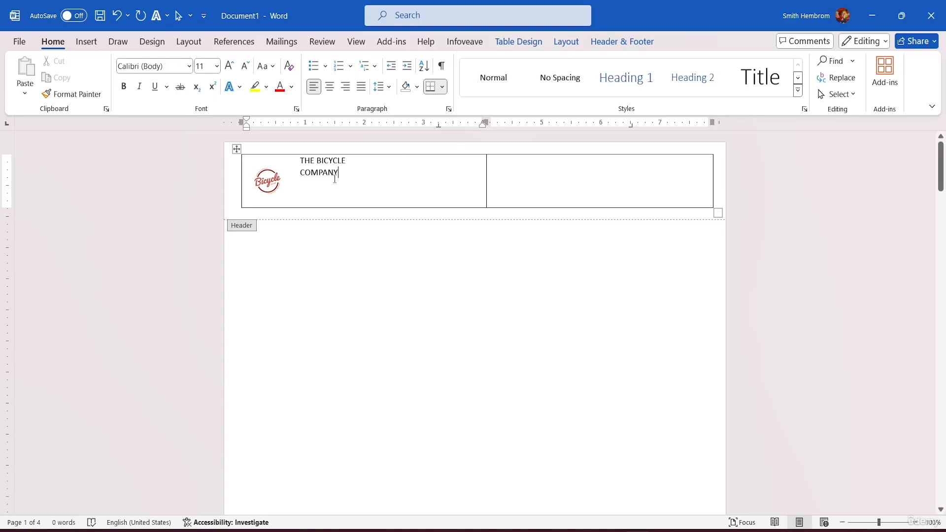
Format the company name beside the logo as left-aligned, bold, 24-point text
{"action": "left_click_drag", "start_coordinate": [340, 176], "coordinate": [334, 117]}
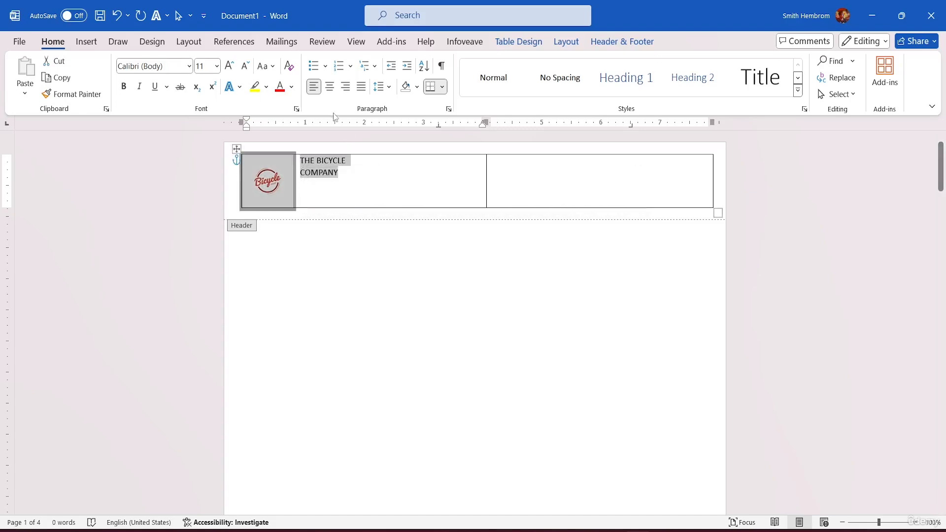
{"action": "left_click", "coordinate": [332, 88]}
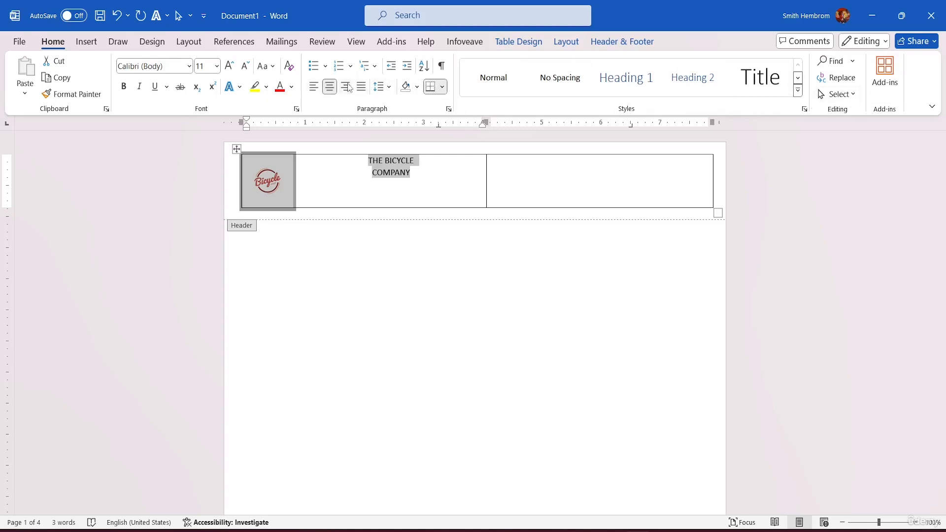
{"action": "left_click", "coordinate": [316, 87]}
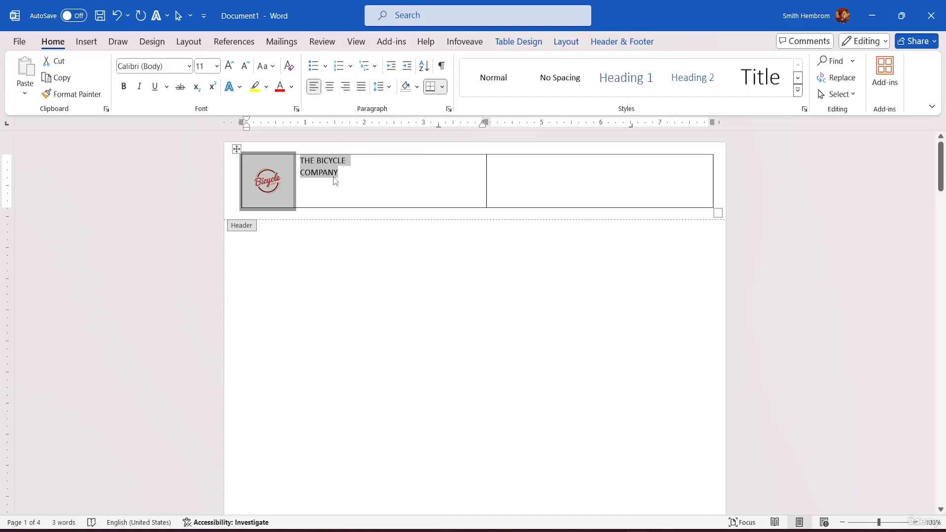
{"action": "left_click", "coordinate": [124, 87]}
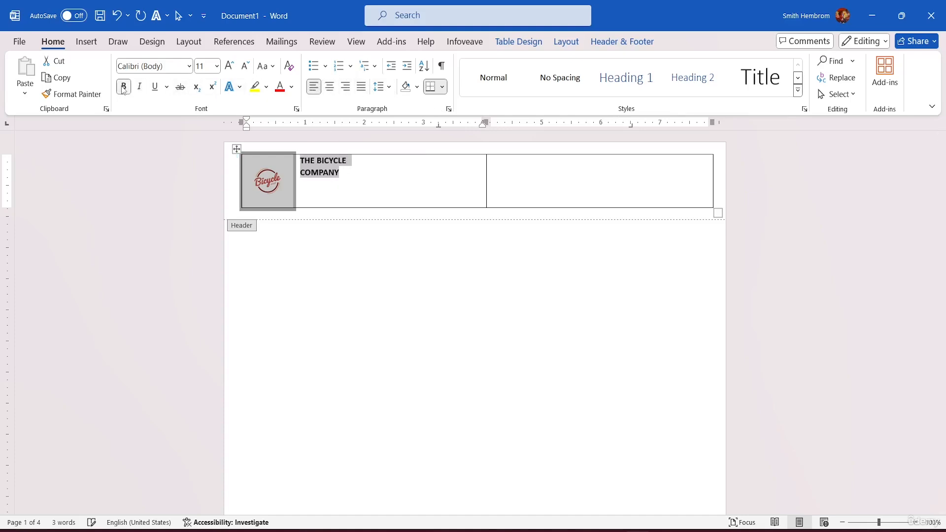
{"action": "left_click", "coordinate": [217, 66]}
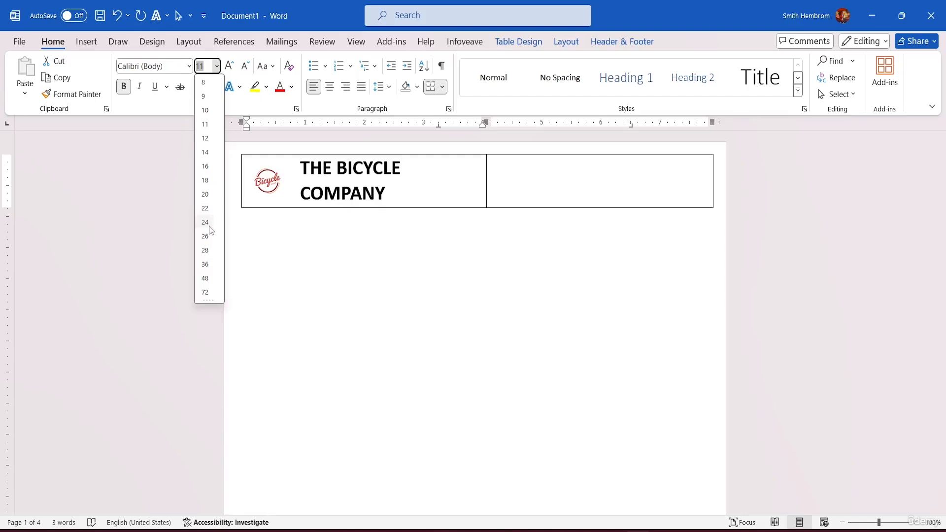
{"action": "left_click", "coordinate": [209, 226]}
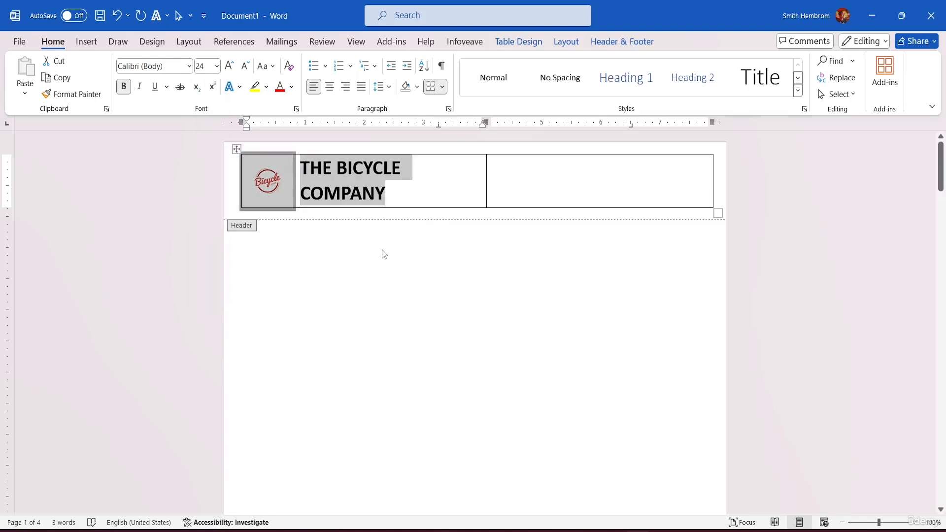
Change the company name's font to Bahnschrift SemiBold Condensed and place the cursor in the header table's second cell
{"action": "left_click", "coordinate": [565, 174]}
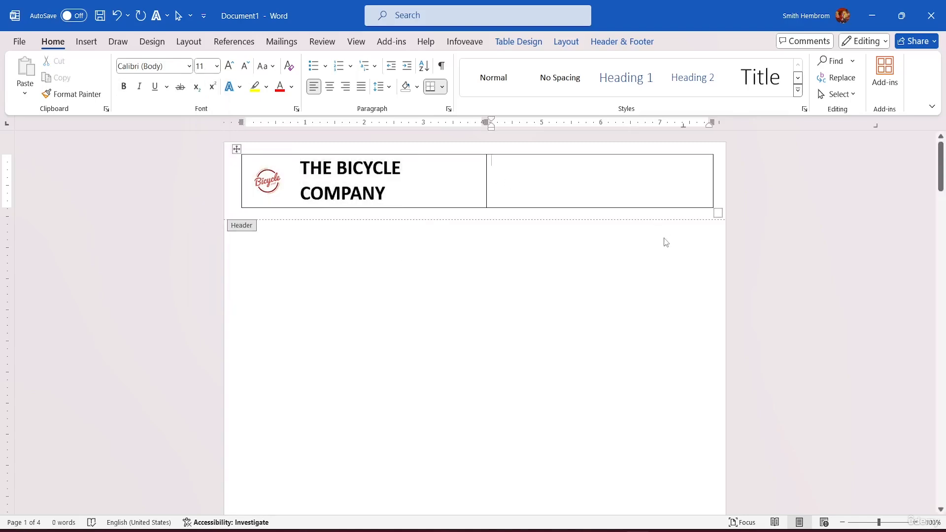
{"action": "left_click_drag", "start_coordinate": [388, 190], "coordinate": [295, 163]}
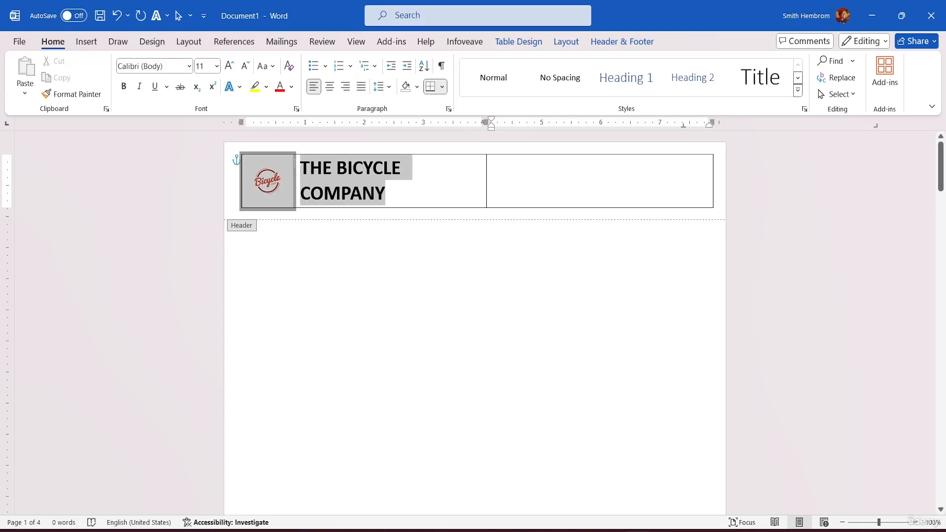
{"action": "left_click", "coordinate": [189, 66]}
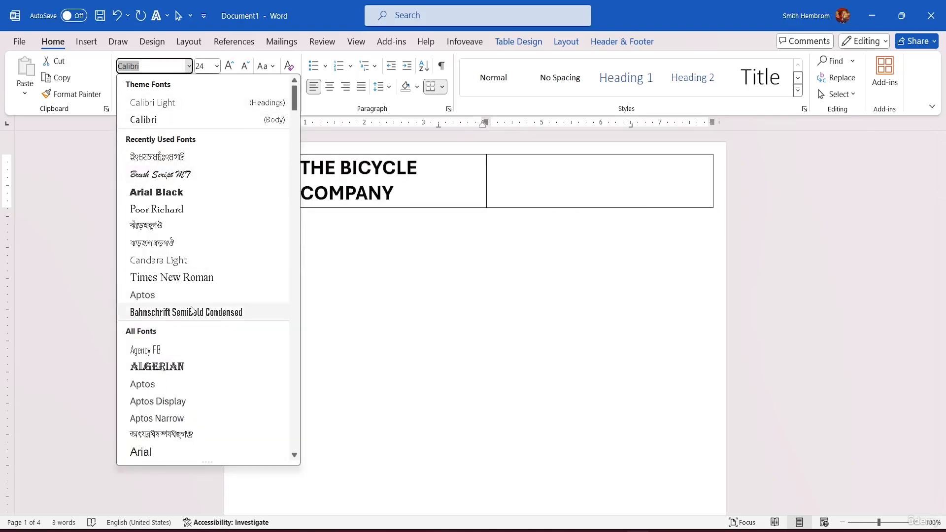
{"action": "left_click", "coordinate": [166, 315]}
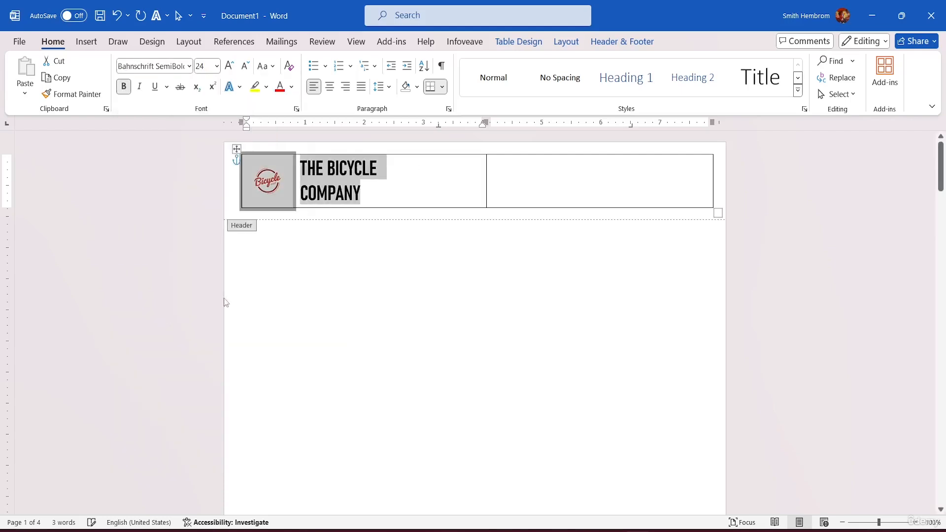
{"action": "left_click", "coordinate": [400, 199]}
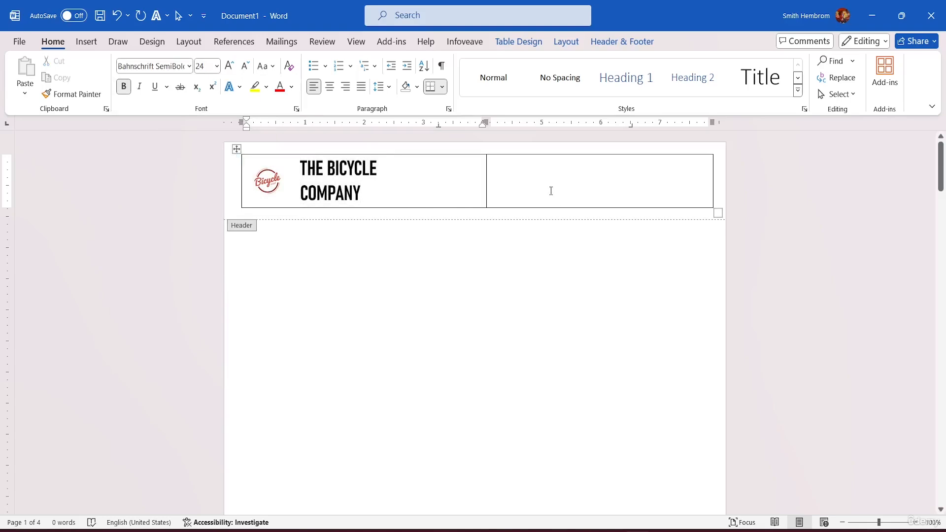
{"action": "left_click", "coordinate": [574, 167]}
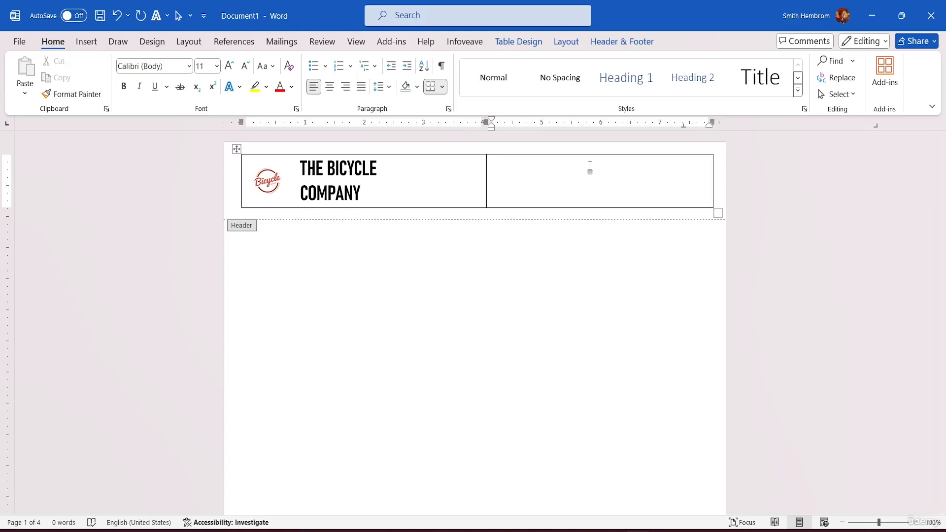
Enter (YOUR ADDRESS), (YOUR PHONE NUMBER) and (YOUR EMAIL ADDRESS) on three separate lines in the header table's second cell
{"action": "type", "text": "(YOUR ADDRESS)"}
{"action": "key", "text": "Return"}
{"action": "type", "text": "(YOUR PHO"}
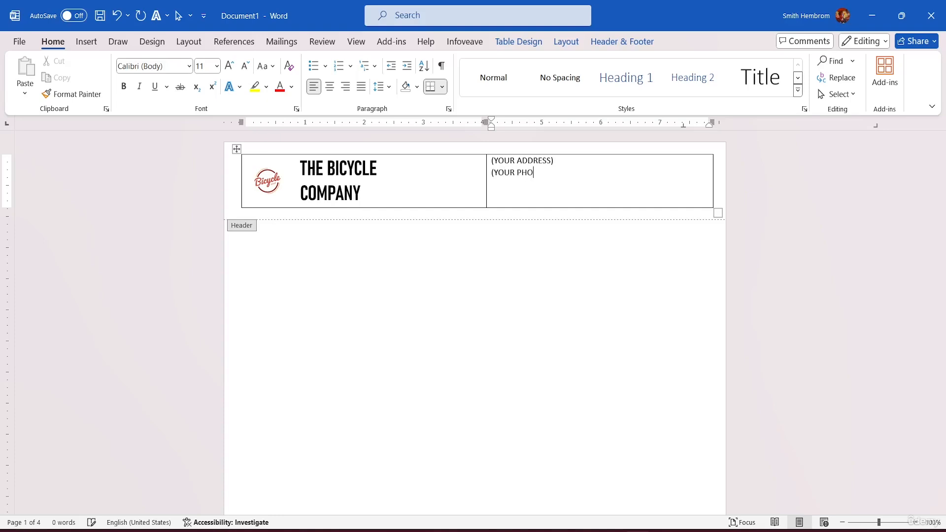
{"action": "type", "text": "NE NUMBER"}
{"action": "type", "text": ") "}
{"action": "type", "text": "("}
{"action": "type", "text": "YOUR"}
{"action": "type", "text": " EMAIL"}
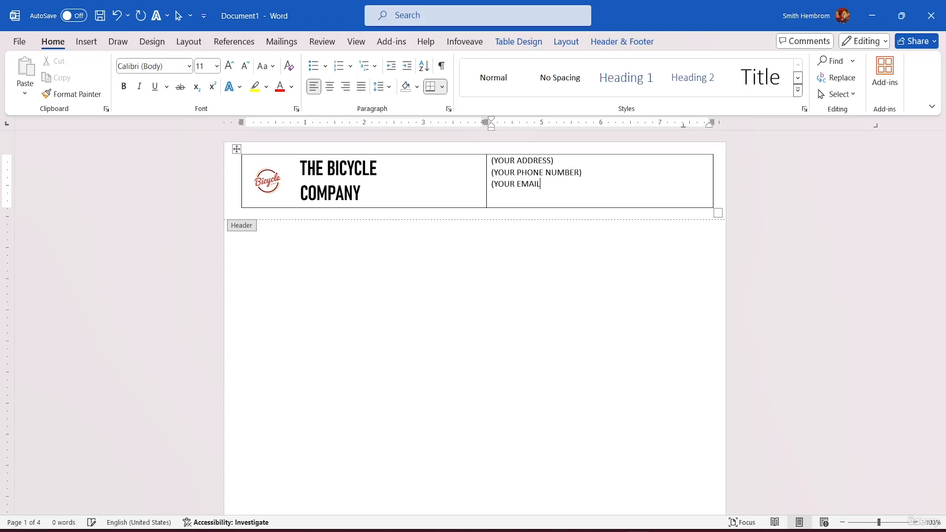
{"action": "type", "text": " ADDRESS)"}
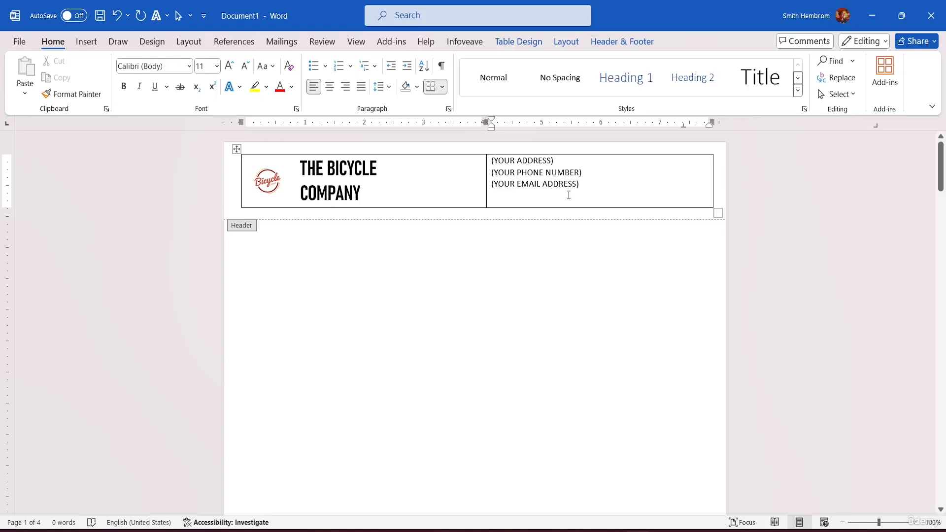
Right-align the three contact placeholder lines in the header table's second cell
{"action": "left_click_drag", "start_coordinate": [591, 181], "coordinate": [494, 161]}
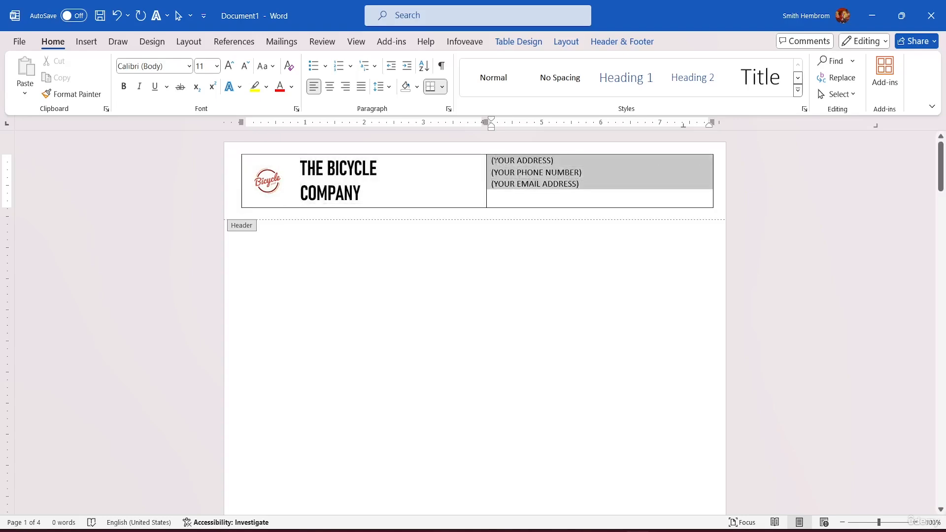
{"action": "left_click", "coordinate": [346, 87]}
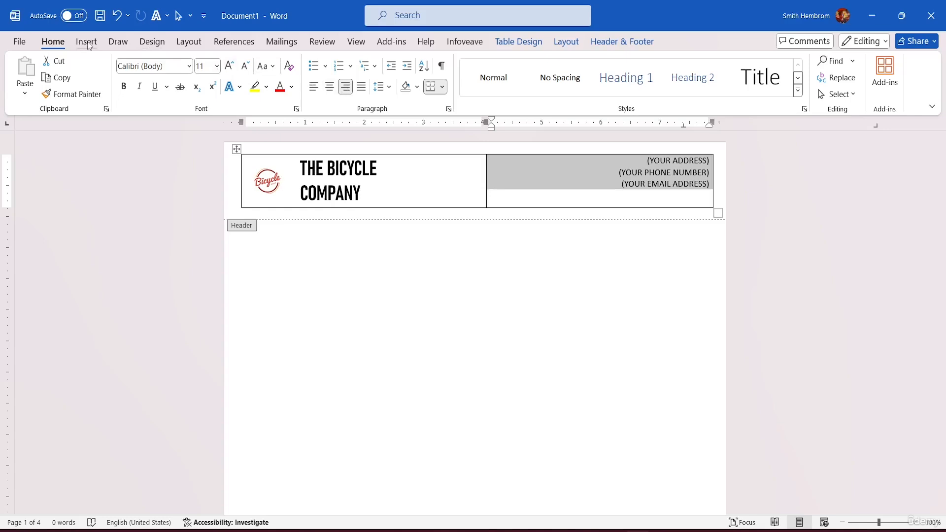
{"action": "left_click", "coordinate": [610, 43]}
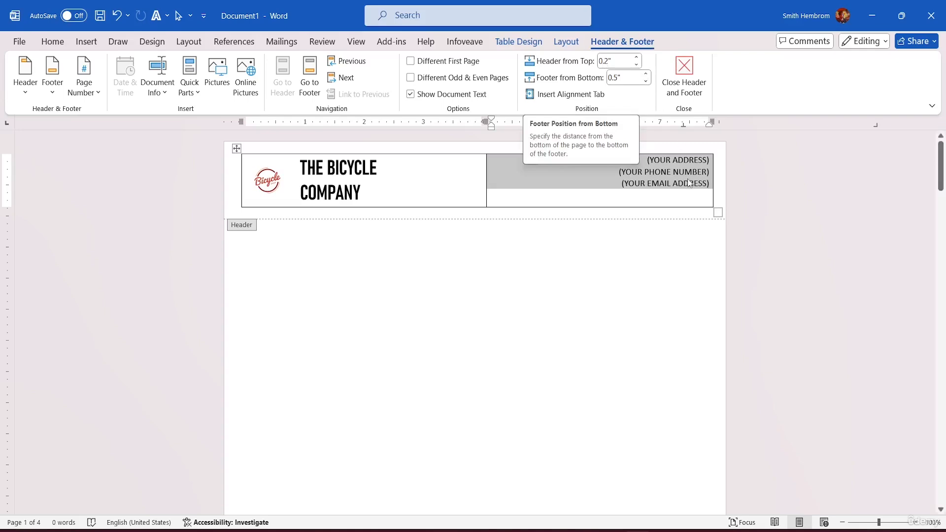
{"action": "left_click", "coordinate": [85, 42]}
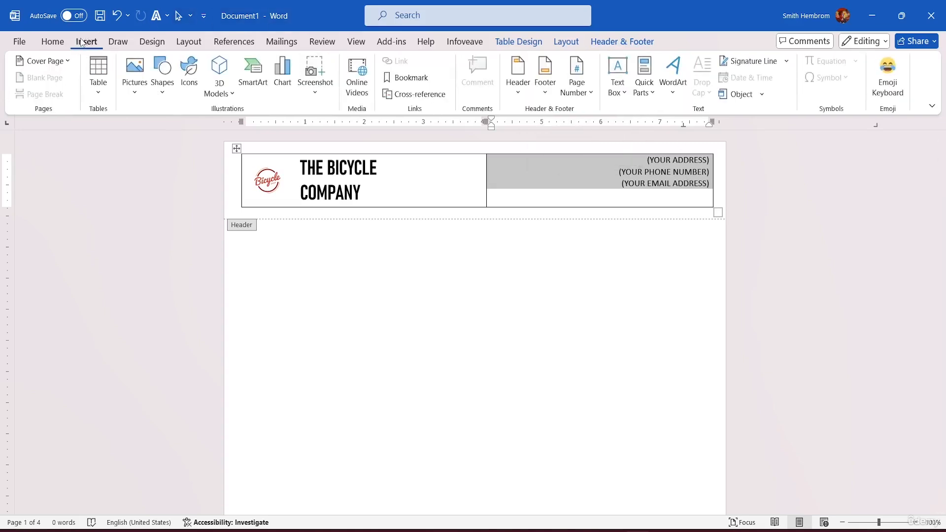
{"action": "left_click", "coordinate": [52, 42]}
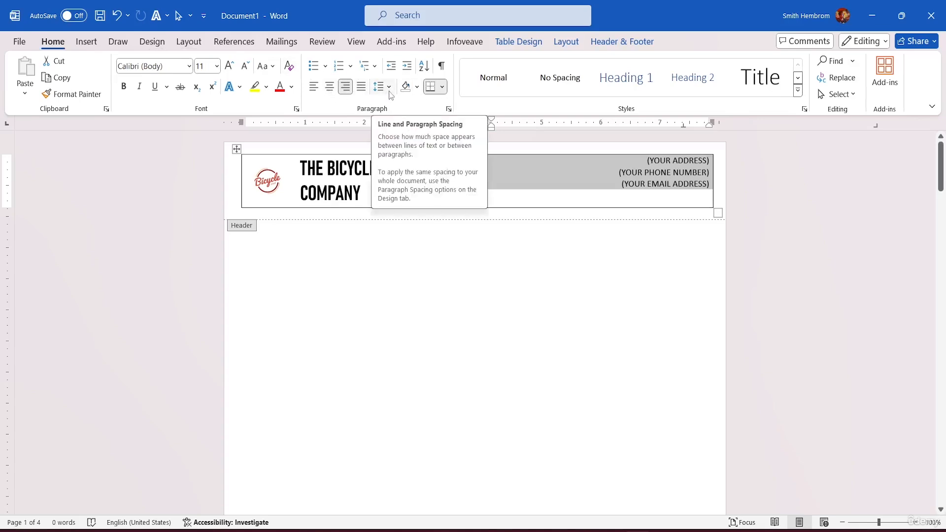
Make the three contact placeholder lines bold and change their font to Aptos Narrow
{"action": "left_click", "coordinate": [713, 191]}
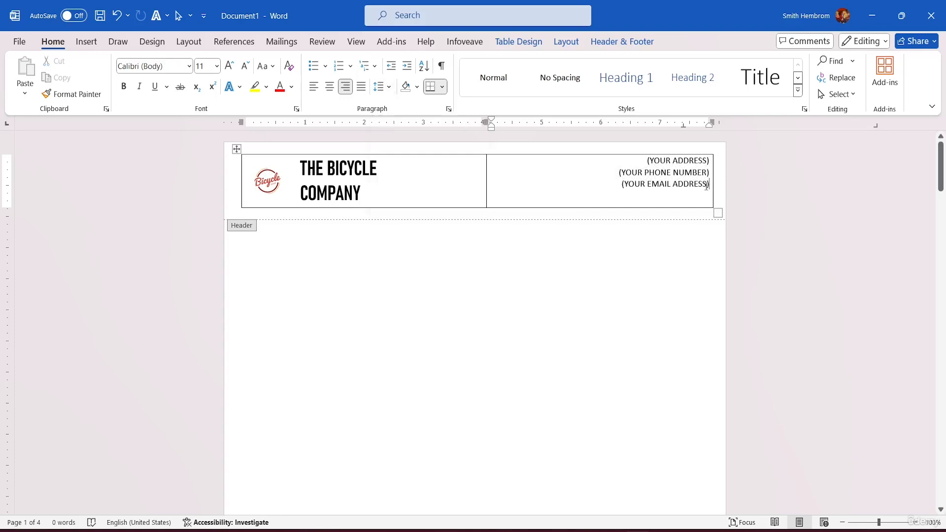
{"action": "left_click_drag", "start_coordinate": [710, 185], "coordinate": [703, 137]}
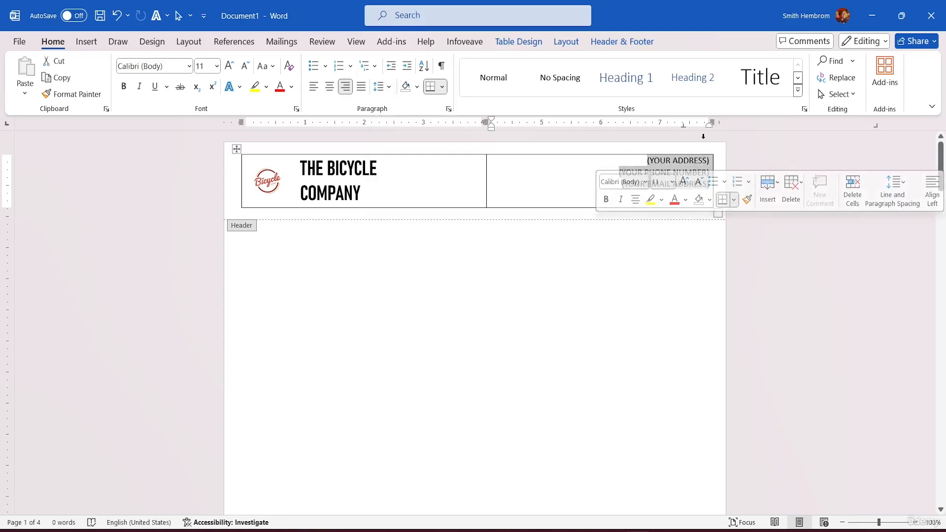
{"action": "left_click", "coordinate": [129, 87]}
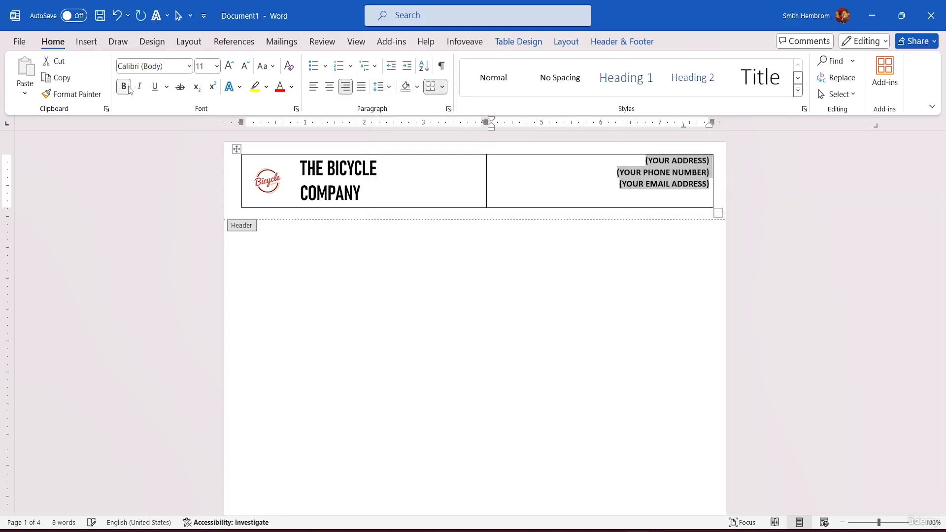
{"action": "left_click", "coordinate": [189, 66]}
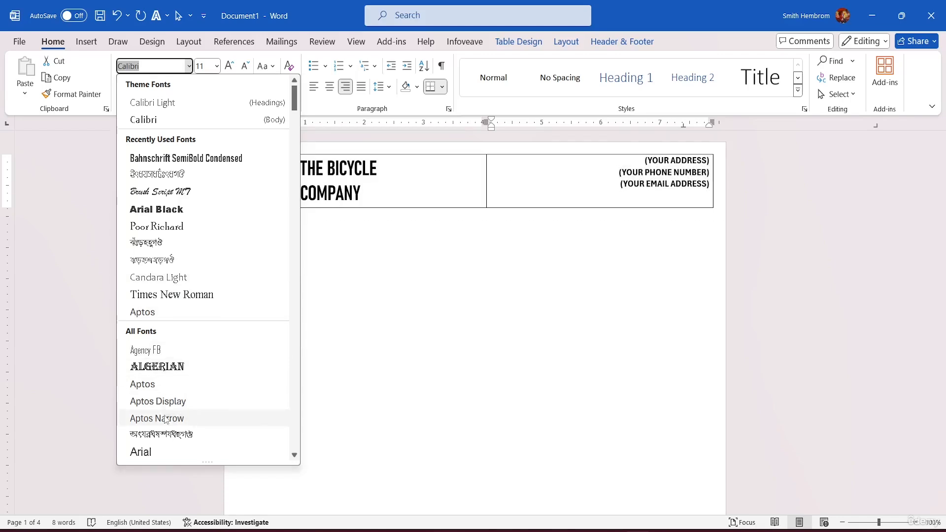
{"action": "left_click", "coordinate": [165, 420]}
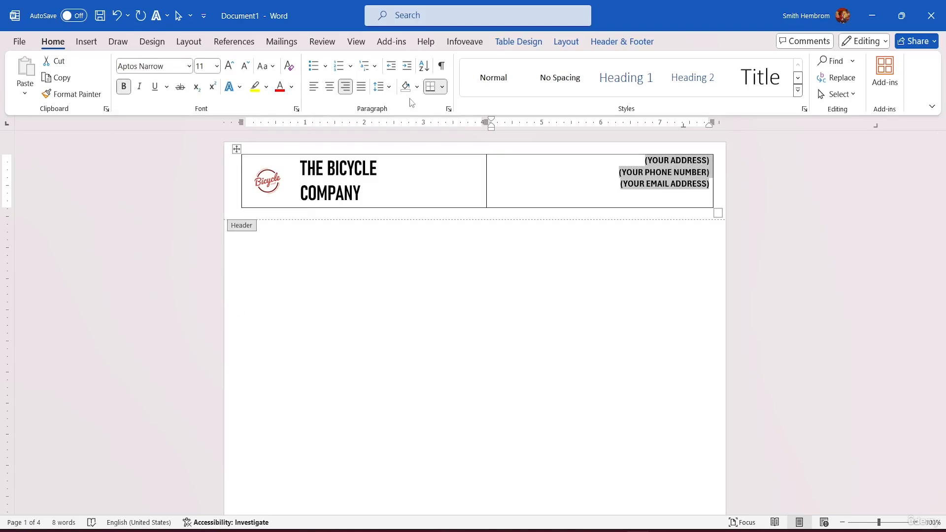
{"action": "left_click", "coordinate": [762, 247]}
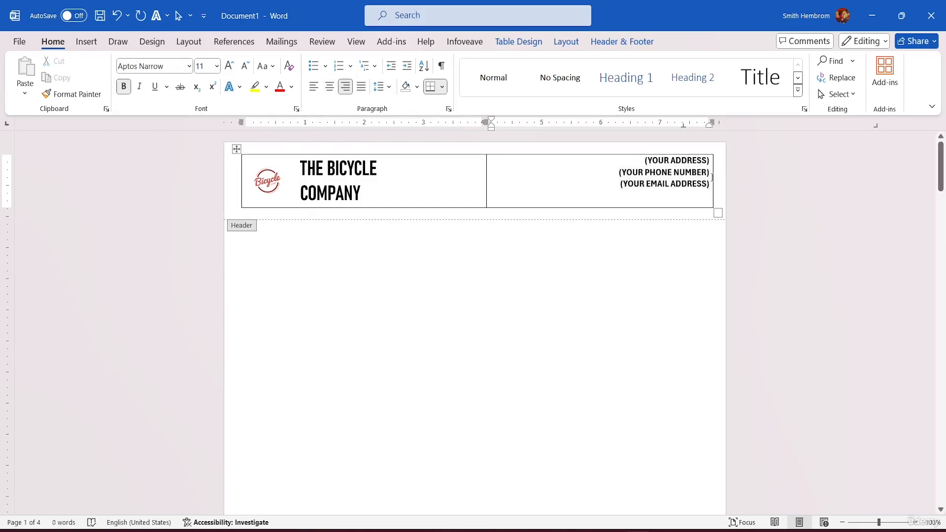
Set the line spacing of the three contact placeholder lines to 1.5
{"action": "left_click_drag", "start_coordinate": [709, 185], "coordinate": [643, 163]}
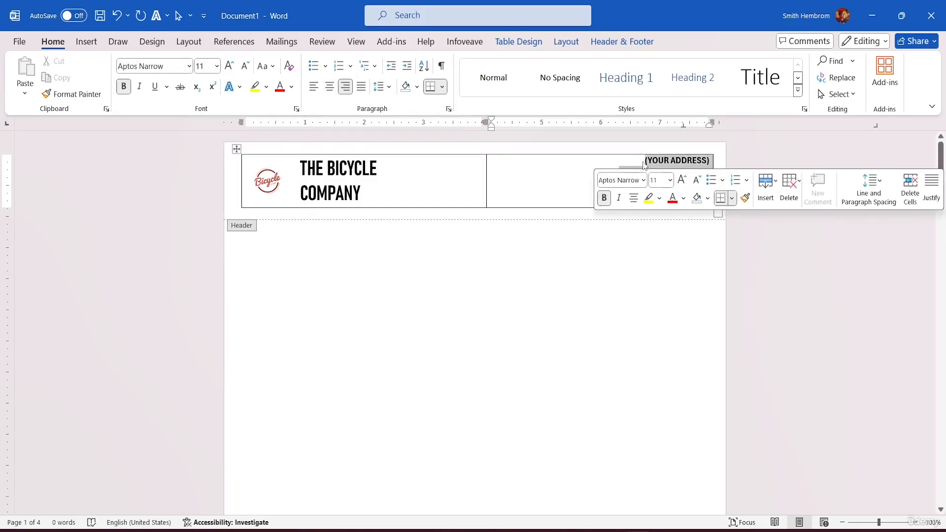
{"action": "left_click", "coordinate": [392, 88]}
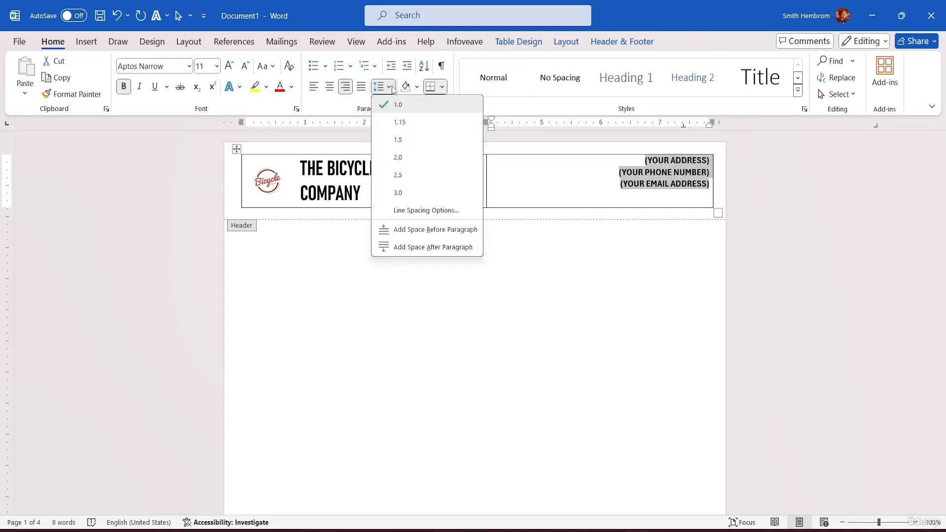
{"action": "left_click", "coordinate": [406, 143]}
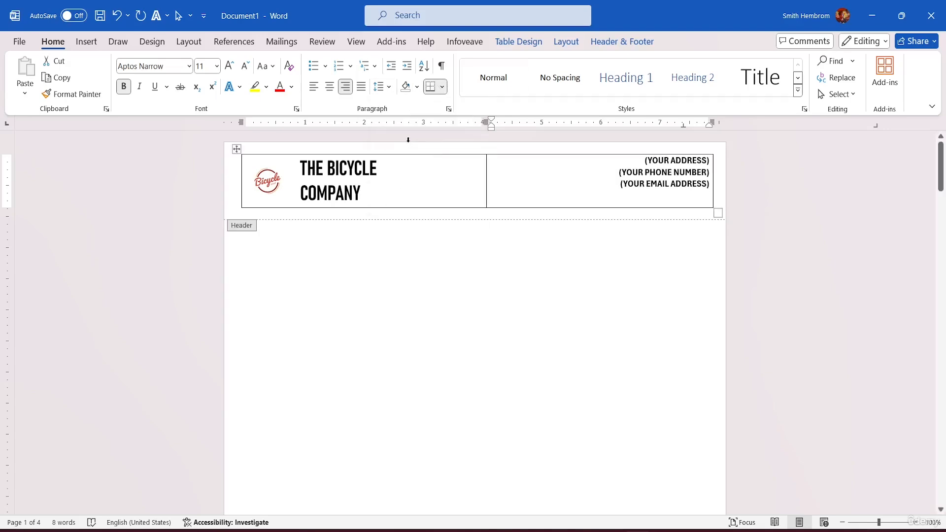
{"action": "left_click", "coordinate": [513, 183]}
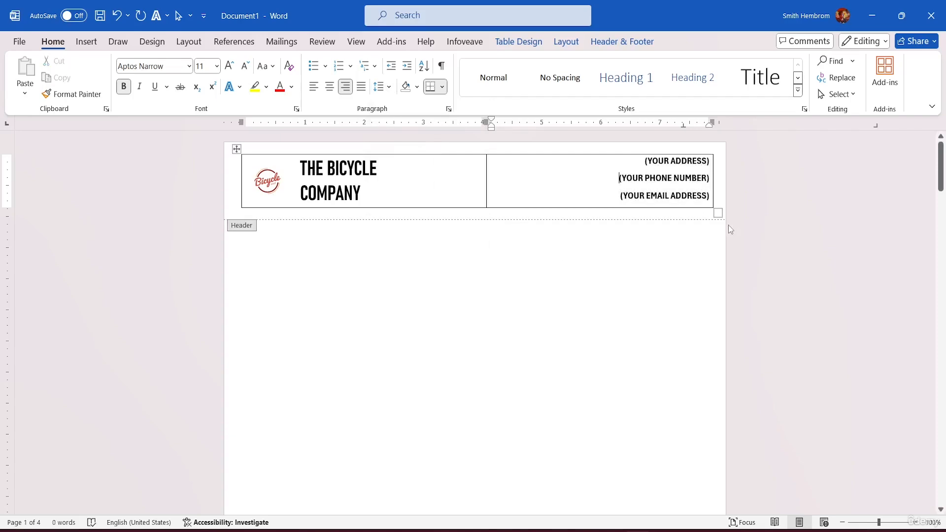
Return to the document body and check the company header on the other pages
{"action": "double_click", "coordinate": [398, 263]}
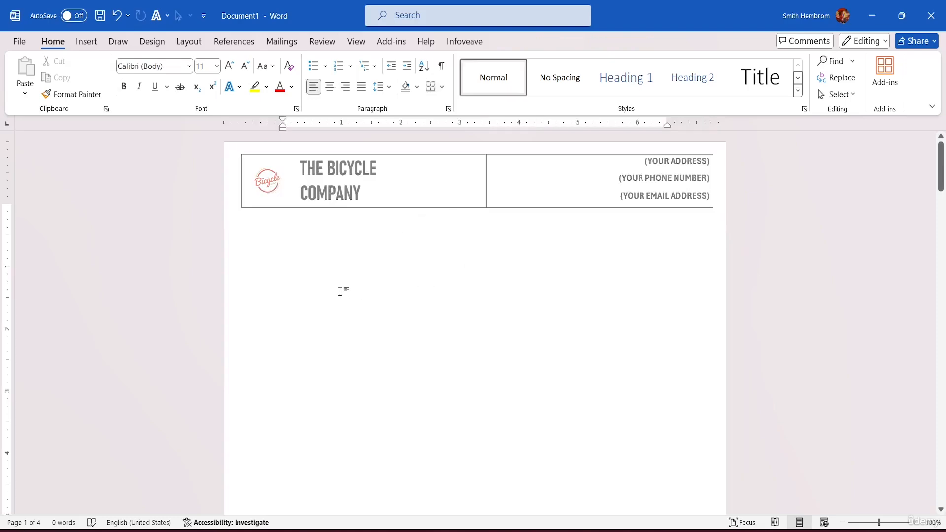
{"action": "scroll", "coordinate": [392, 274], "scroll_direction": "down", "scroll_amount": 10}
{"action": "scroll", "coordinate": [398, 243], "scroll_direction": "down", "scroll_amount": 15}
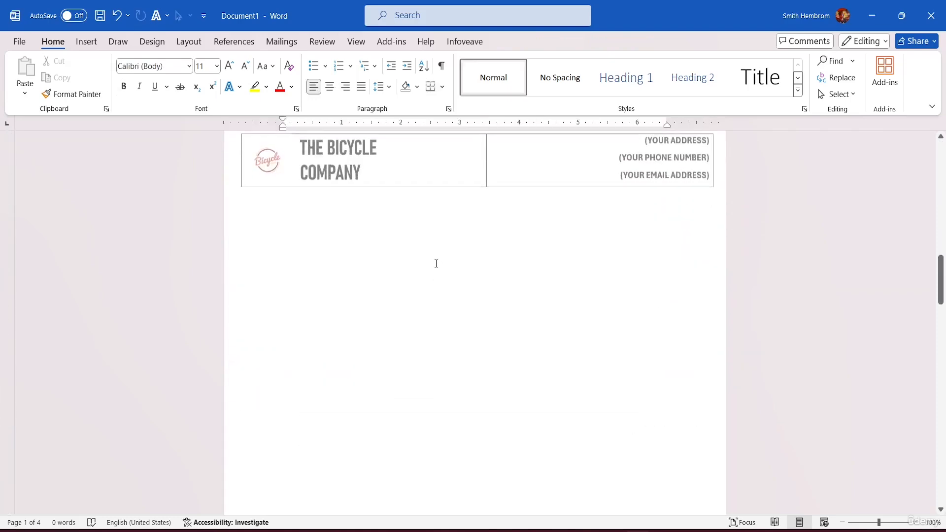
{"action": "scroll", "coordinate": [435, 225], "scroll_direction": "down", "scroll_amount": 10}
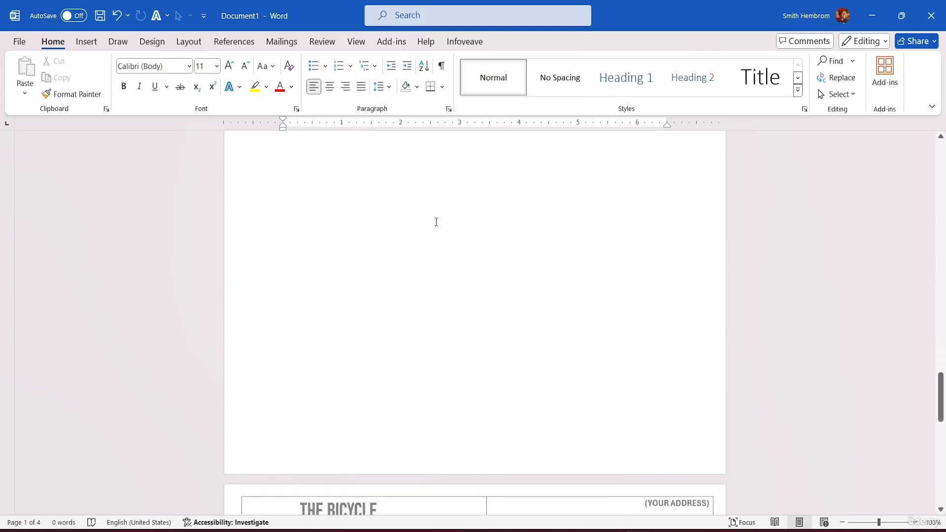
{"action": "scroll", "coordinate": [439, 190], "scroll_direction": "up", "scroll_amount": 20}
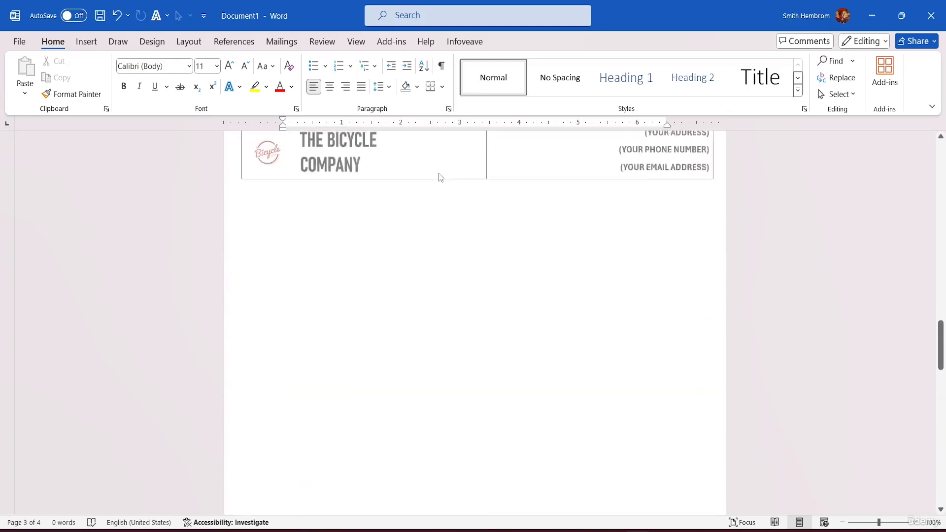
{"action": "scroll", "coordinate": [439, 172], "scroll_direction": "up", "scroll_amount": 20}
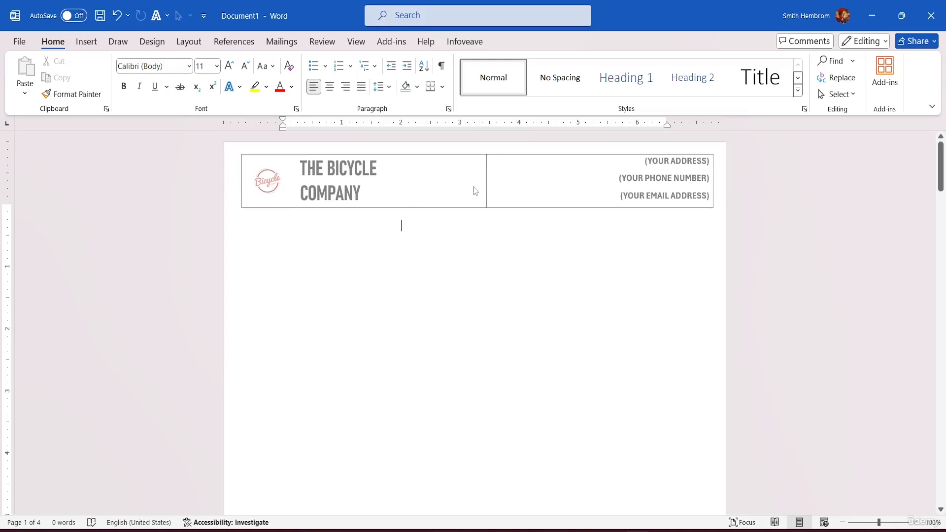
Reopen the header for editing and return to the document body
{"action": "double_click", "coordinate": [558, 175]}
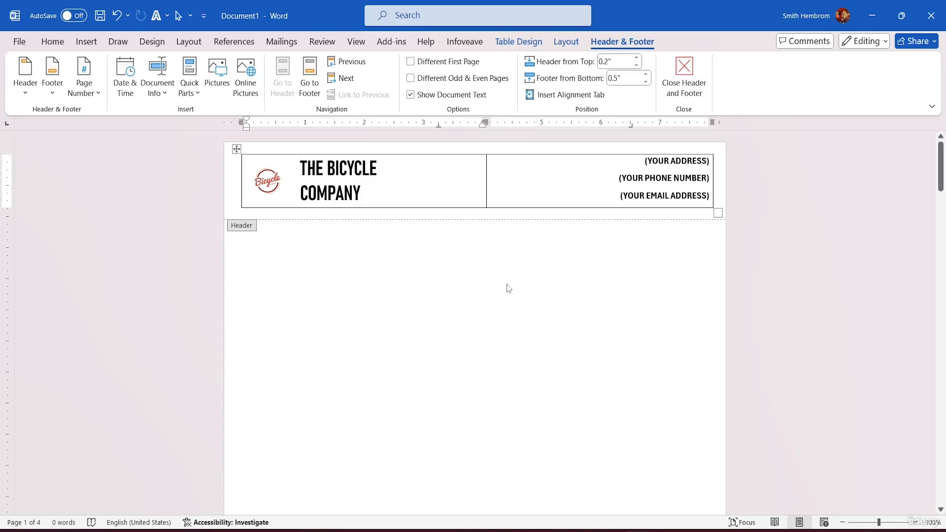
{"action": "scroll", "coordinate": [508, 284], "scroll_direction": "down", "scroll_amount": 3}
{"action": "scroll", "coordinate": [512, 268], "scroll_direction": "up", "scroll_amount": 2}
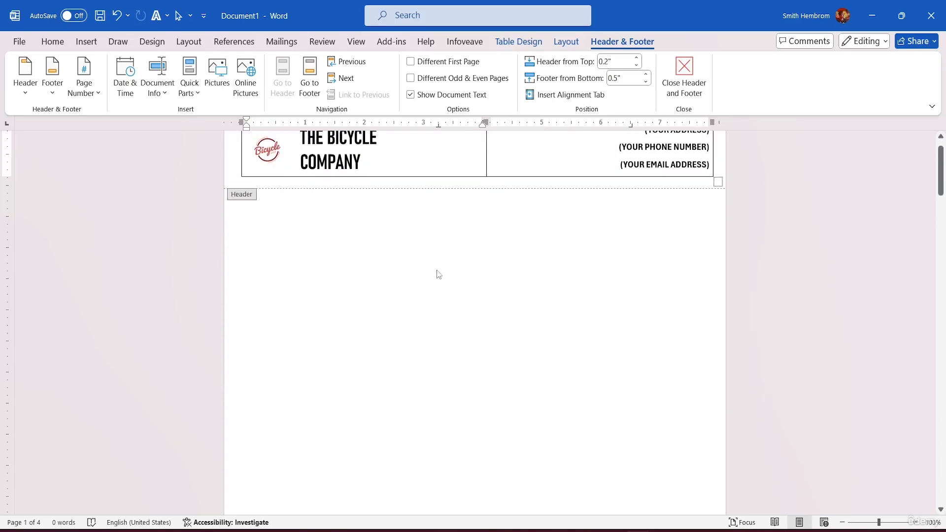
{"action": "double_click", "coordinate": [354, 261]}
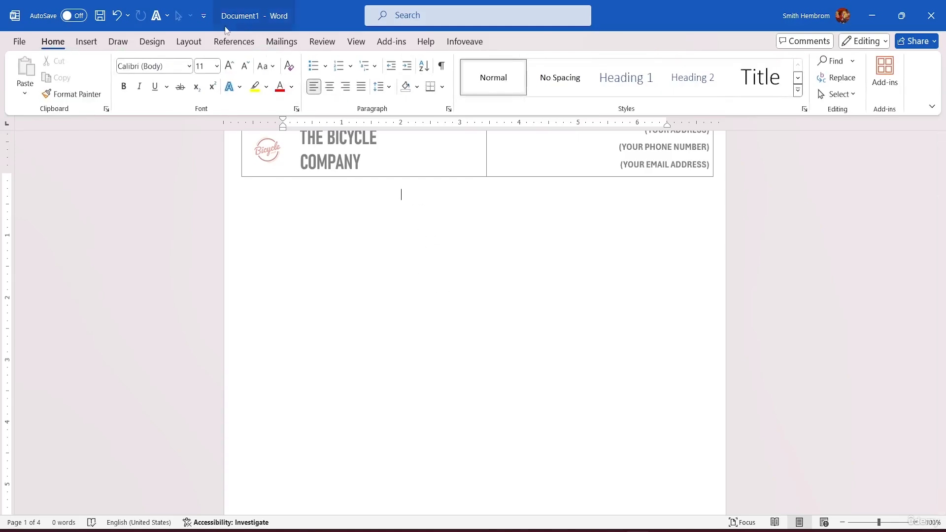
Set up a custom picture watermark, choosing the bicycle logo file 40626 from the computer as its picture
{"action": "left_click", "coordinate": [197, 43]}
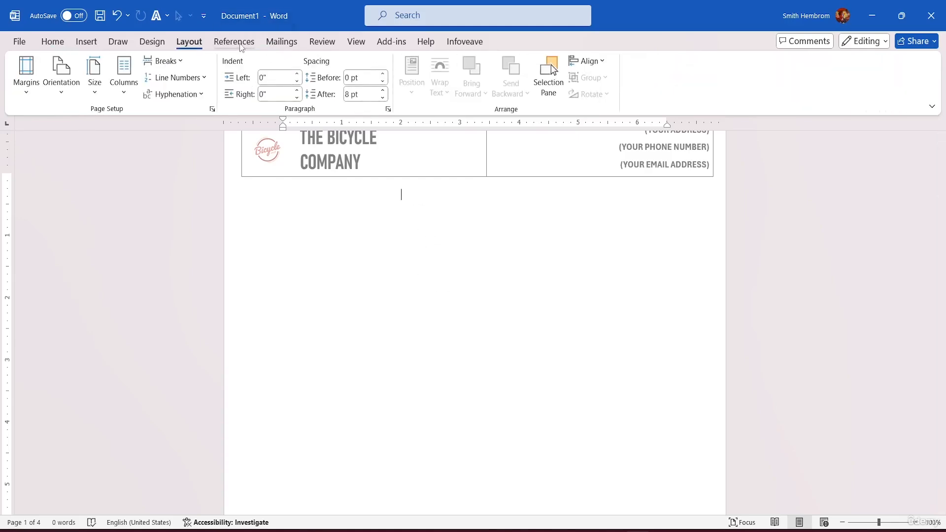
{"action": "left_click", "coordinate": [162, 43]}
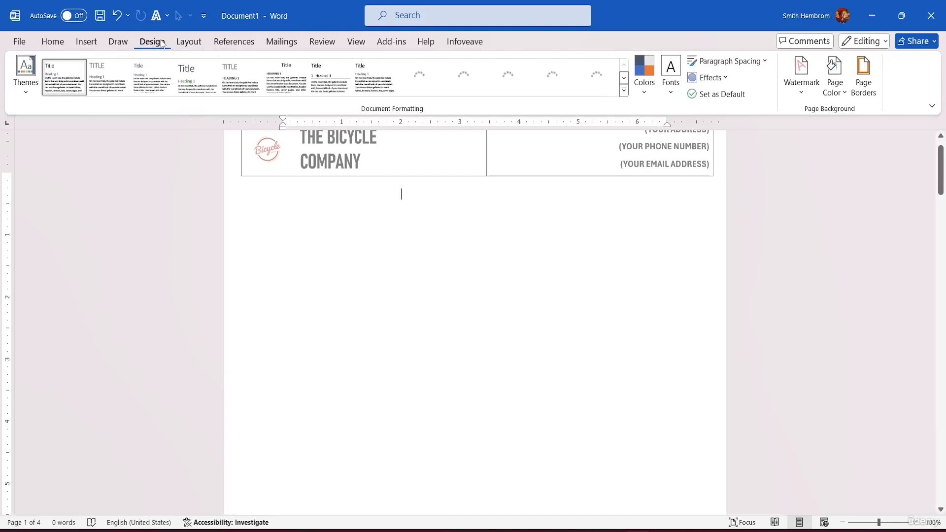
{"action": "left_click", "coordinate": [805, 92]}
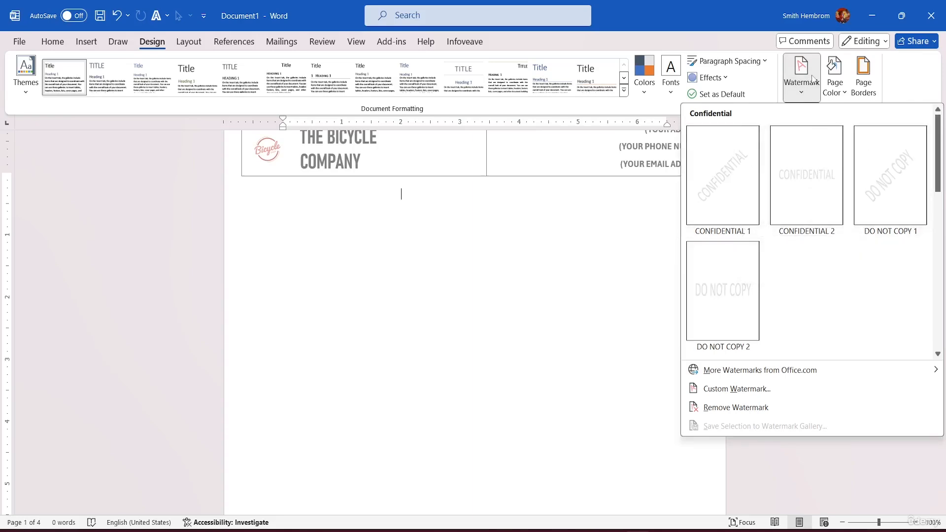
{"action": "left_click", "coordinate": [748, 392]}
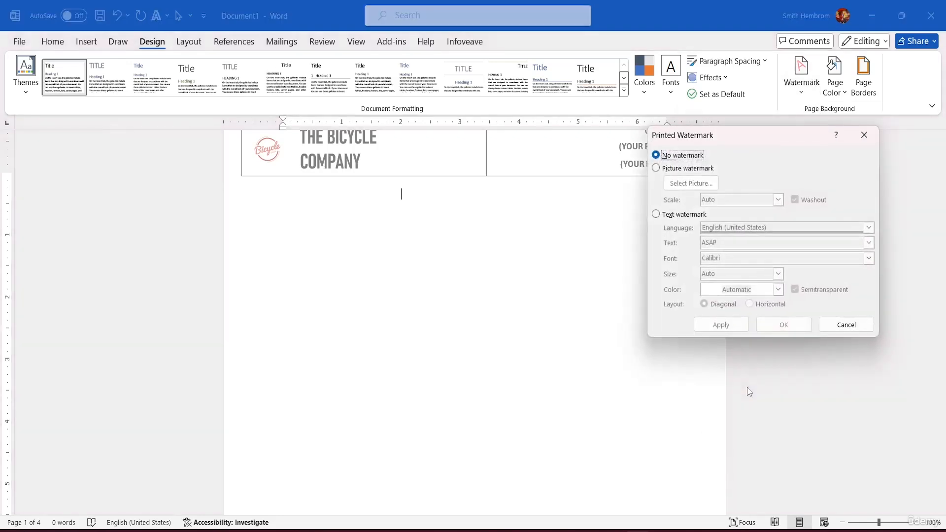
{"action": "left_click", "coordinate": [657, 169]}
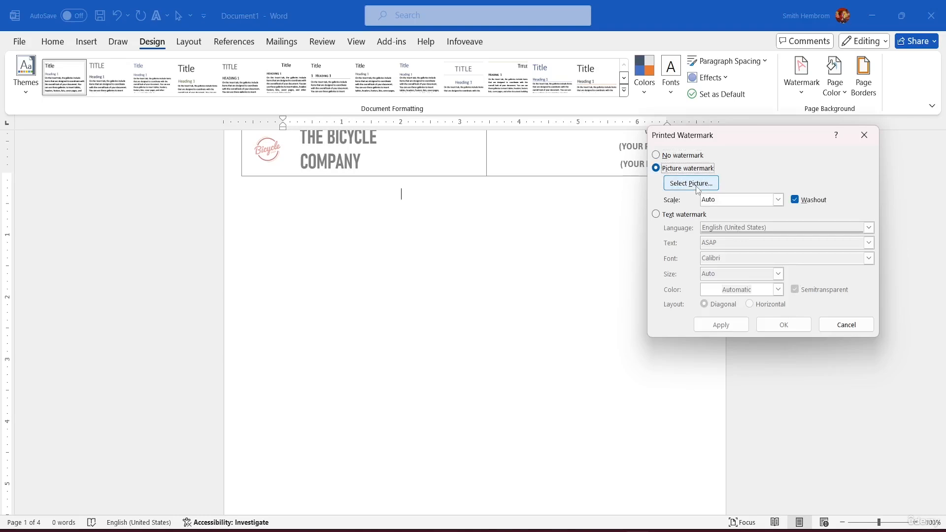
{"action": "left_click", "coordinate": [695, 185]}
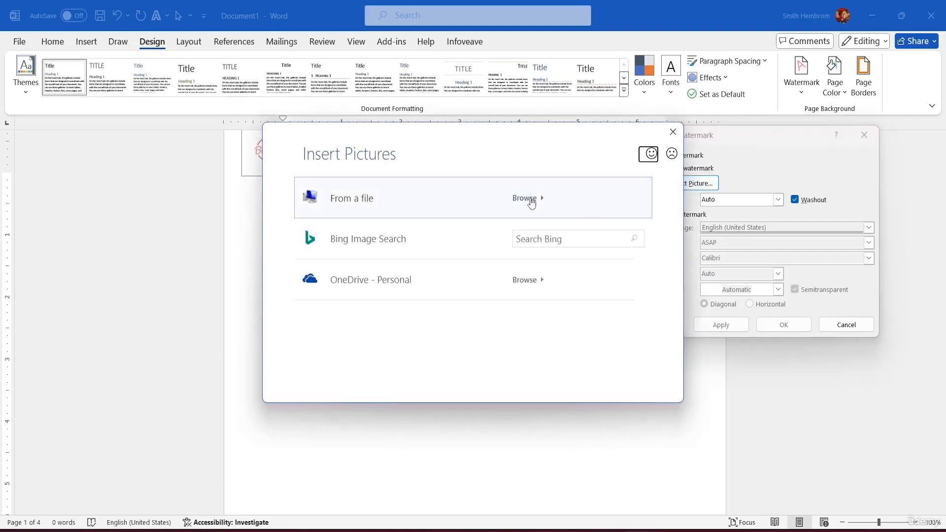
{"action": "left_click", "coordinate": [532, 199]}
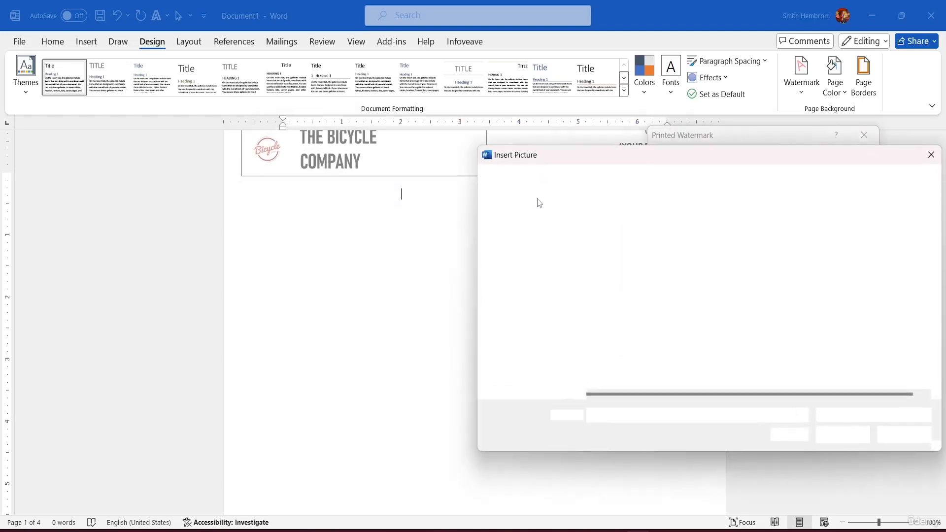
{"action": "left_click", "coordinate": [607, 254]}
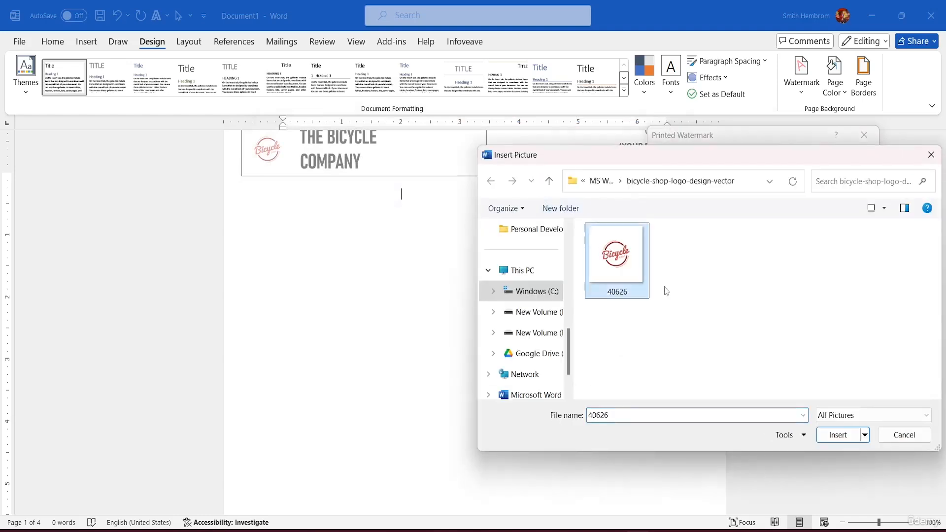
{"action": "left_click", "coordinate": [858, 438]}
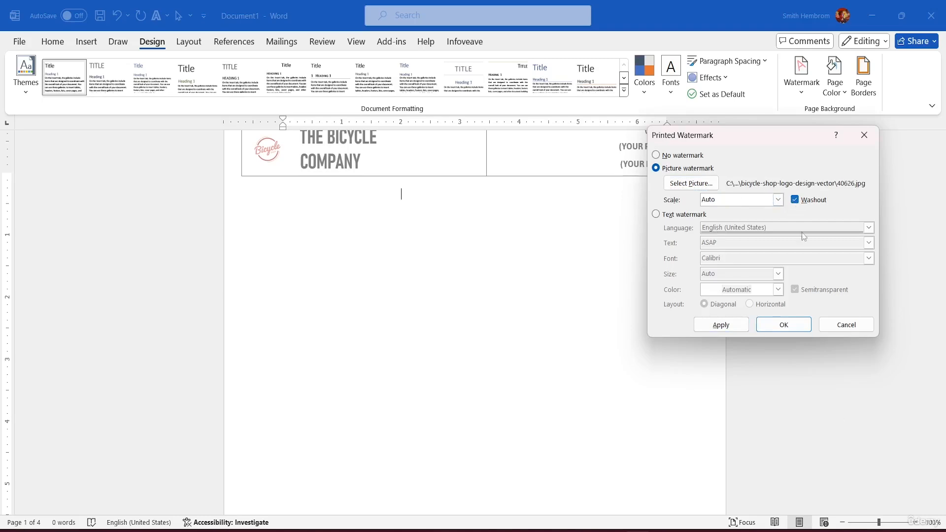
Apply the picture watermark at Auto scale with Washout turned off, and close the watermark settings
{"action": "left_click", "coordinate": [715, 329]}
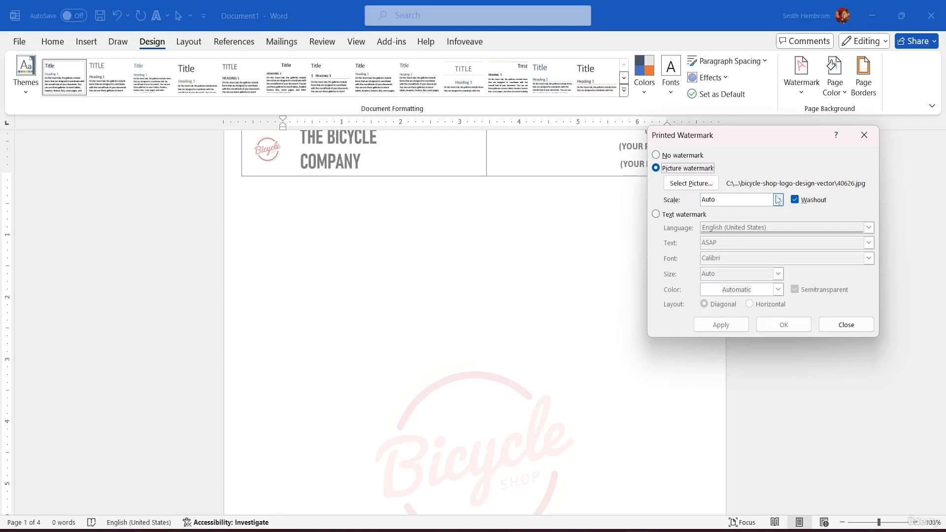
{"action": "left_click", "coordinate": [801, 201]}
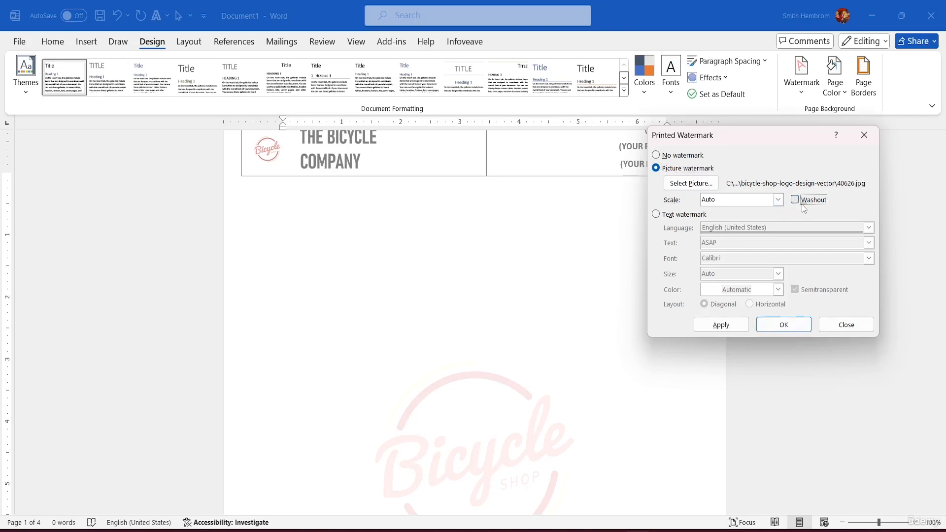
{"action": "left_click", "coordinate": [728, 326]}
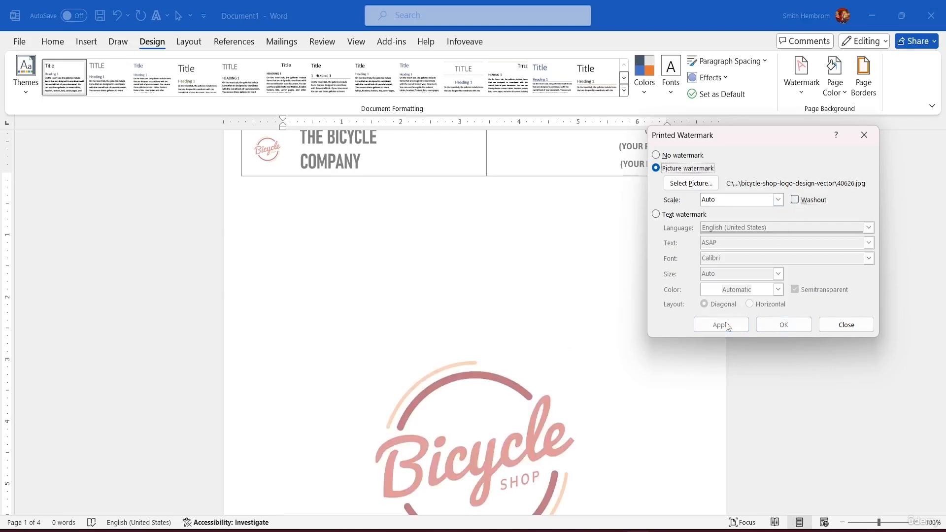
{"action": "left_click", "coordinate": [846, 325]}
Look through the pages to check the logo watermark and the company header on each one
{"action": "scroll", "coordinate": [545, 193], "scroll_direction": "down", "scroll_amount": 7}
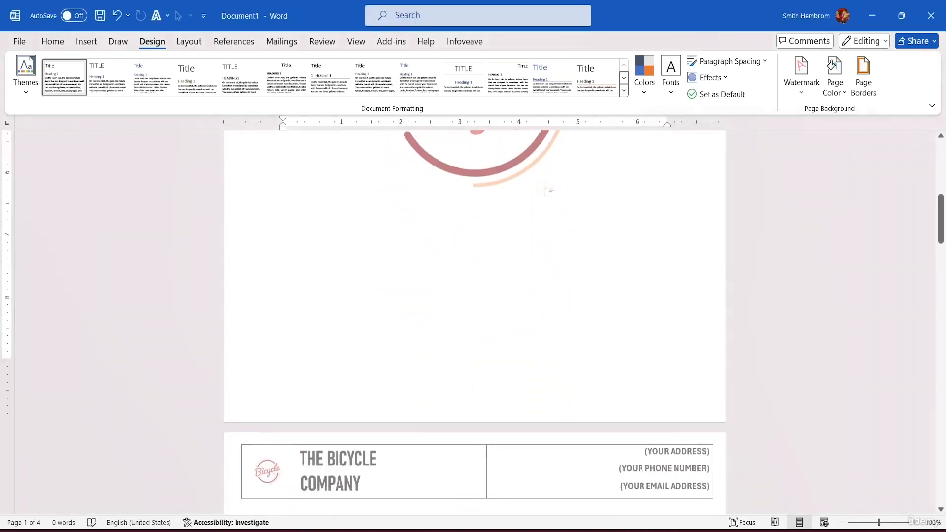
{"action": "scroll", "coordinate": [546, 197], "scroll_direction": "down", "scroll_amount": 10}
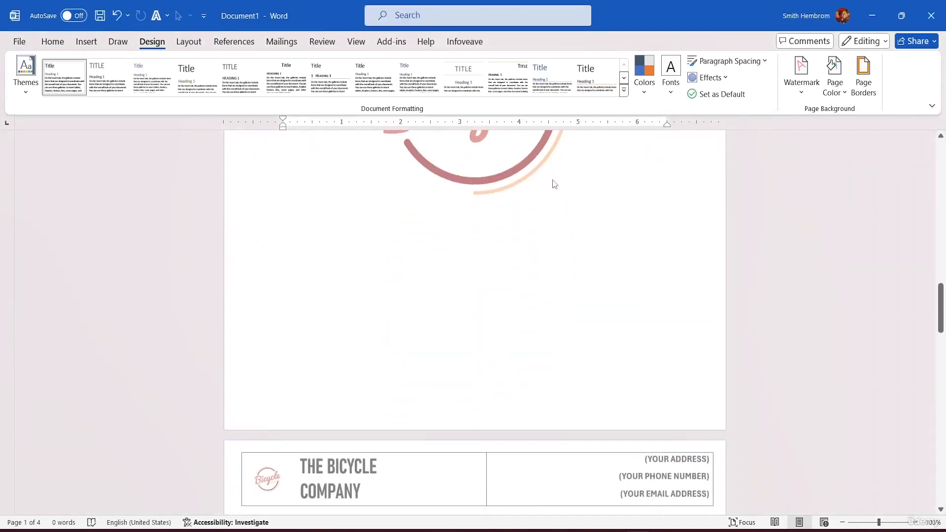
{"action": "scroll", "coordinate": [557, 185], "scroll_direction": "down", "scroll_amount": 4}
{"action": "scroll", "coordinate": [557, 185], "scroll_direction": "up", "scroll_amount": 8}
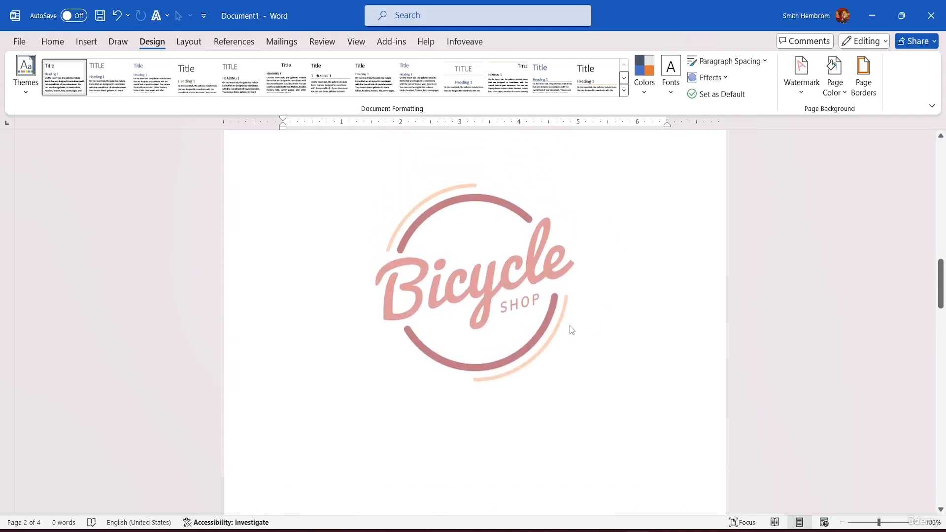
{"action": "scroll", "coordinate": [578, 310], "scroll_direction": "down", "scroll_amount": 5}
{"action": "scroll", "coordinate": [581, 274], "scroll_direction": "up", "scroll_amount": 4}
{"action": "scroll", "coordinate": [580, 274], "scroll_direction": "down", "scroll_amount": 8}
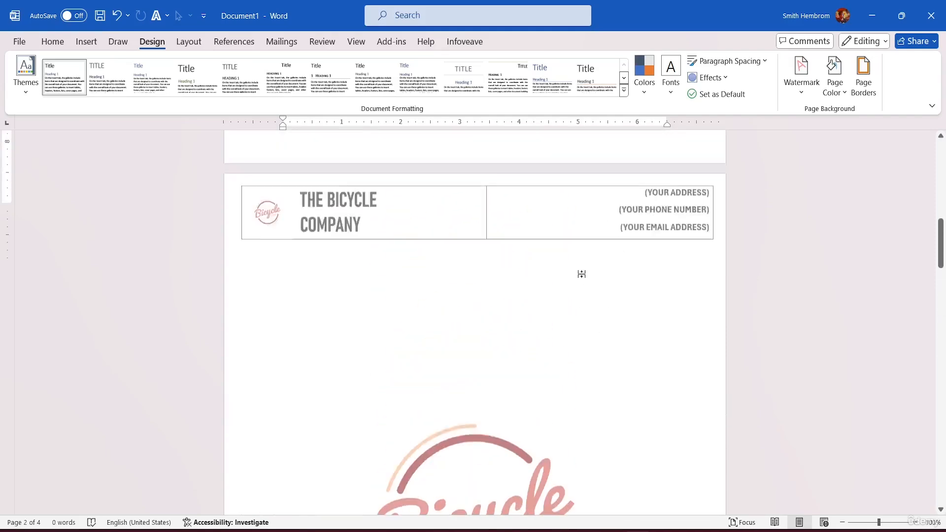
{"action": "scroll", "coordinate": [580, 274], "scroll_direction": "up", "scroll_amount": 3}
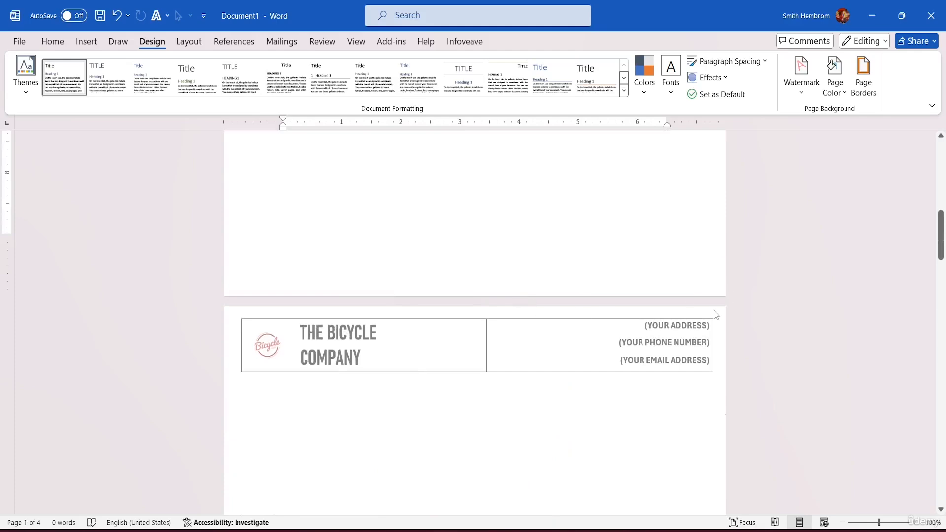
{"action": "scroll", "coordinate": [469, 276], "scroll_direction": "down", "scroll_amount": 12}
{"action": "scroll", "coordinate": [469, 272], "scroll_direction": "down", "scroll_amount": 17}
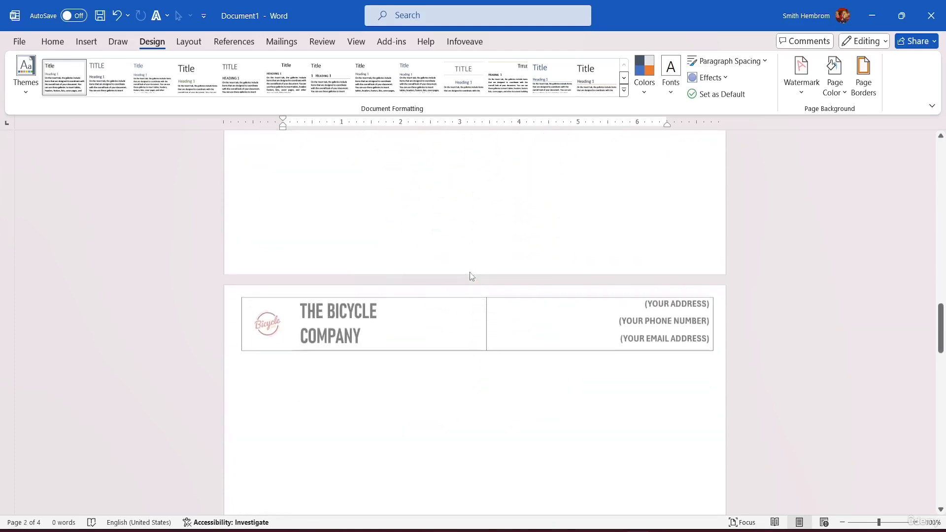
{"action": "scroll", "coordinate": [476, 245], "scroll_direction": "down", "scroll_amount": 6}
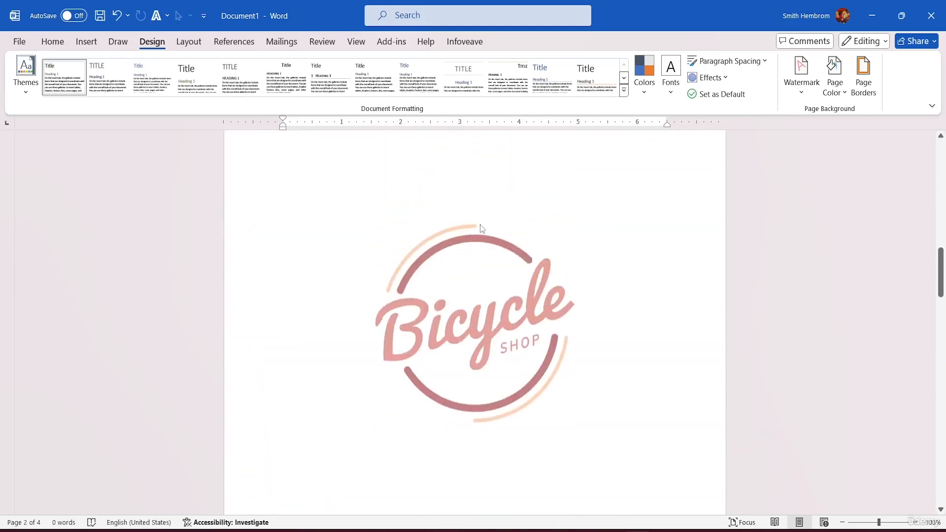
{"action": "scroll", "coordinate": [480, 224], "scroll_direction": "up", "scroll_amount": 6}
{"action": "scroll", "coordinate": [479, 223], "scroll_direction": "down", "scroll_amount": 9}
{"action": "scroll", "coordinate": [486, 195], "scroll_direction": "up", "scroll_amount": 6}
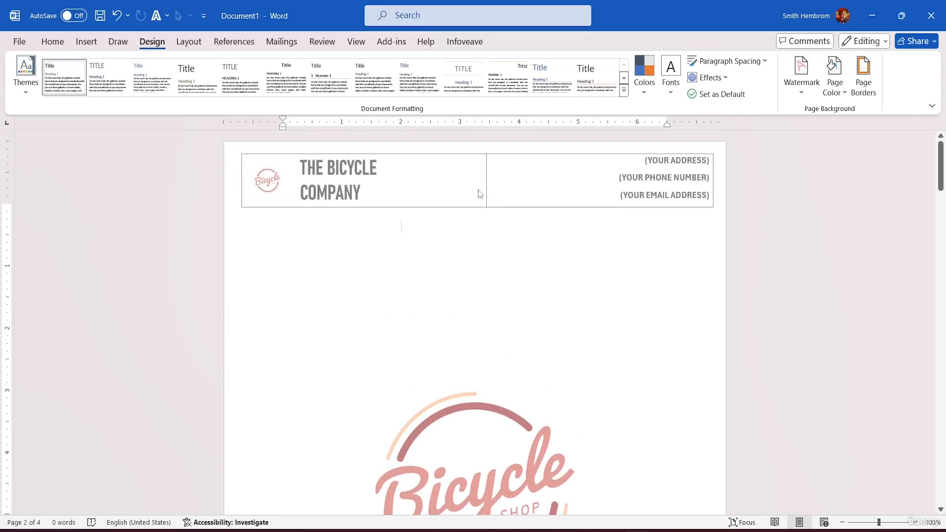
Open the first page's footer for editing and insert a table with three columns and one row
{"action": "scroll", "coordinate": [486, 187], "scroll_direction": "down", "scroll_amount": 8}
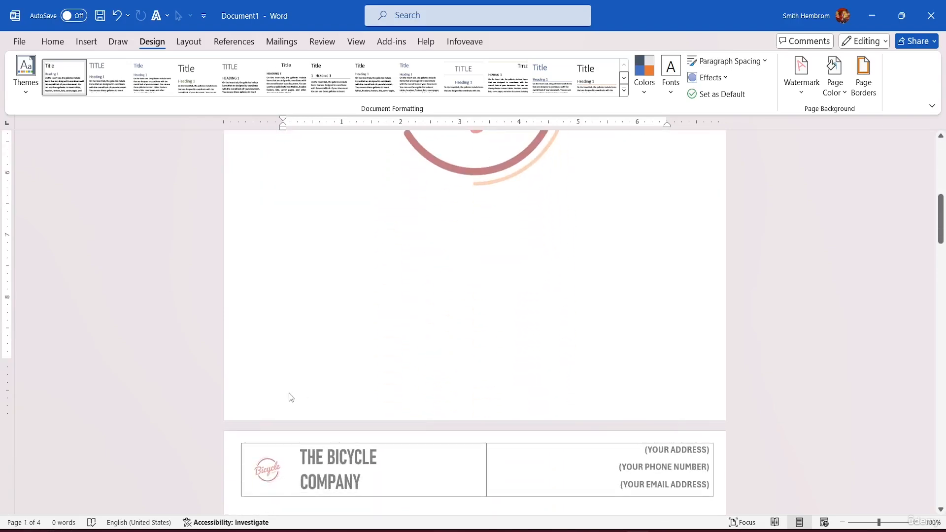
{"action": "double_click", "coordinate": [305, 389]}
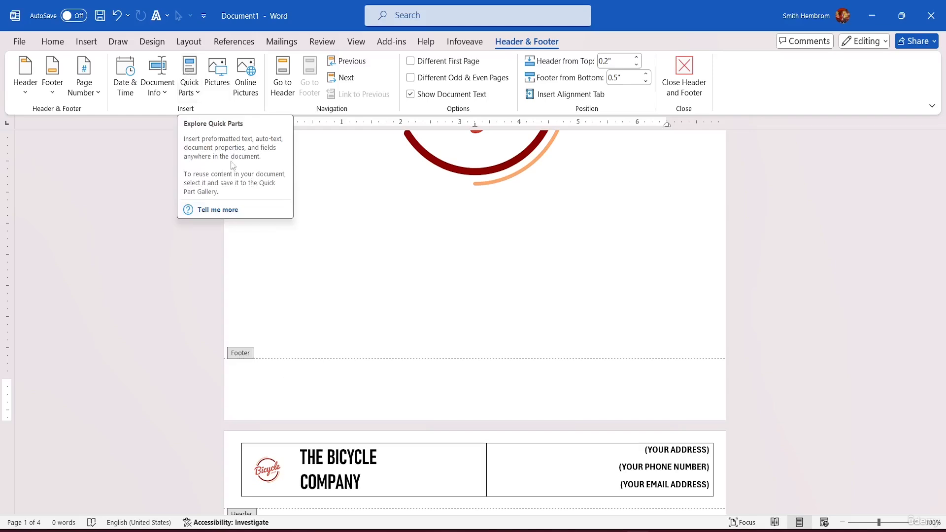
{"action": "left_click", "coordinate": [96, 43]}
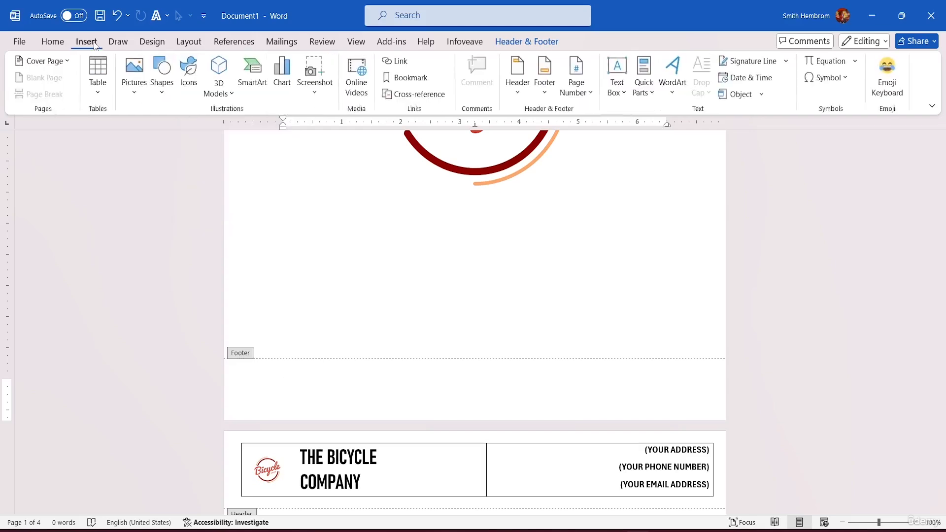
{"action": "left_click", "coordinate": [99, 88]}
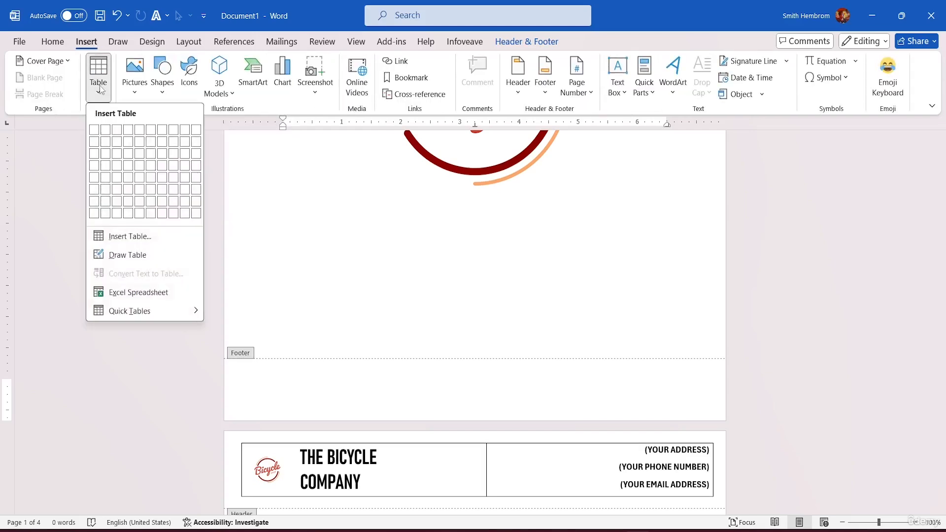
{"action": "left_click", "coordinate": [118, 129]}
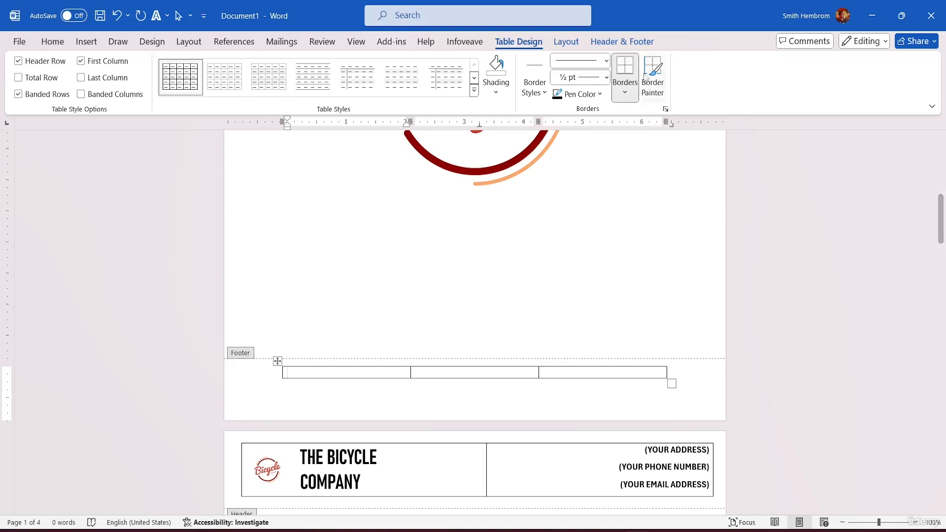
Set the footer's distance from the bottom of the page to 0.2"
{"action": "left_click", "coordinate": [635, 43]}
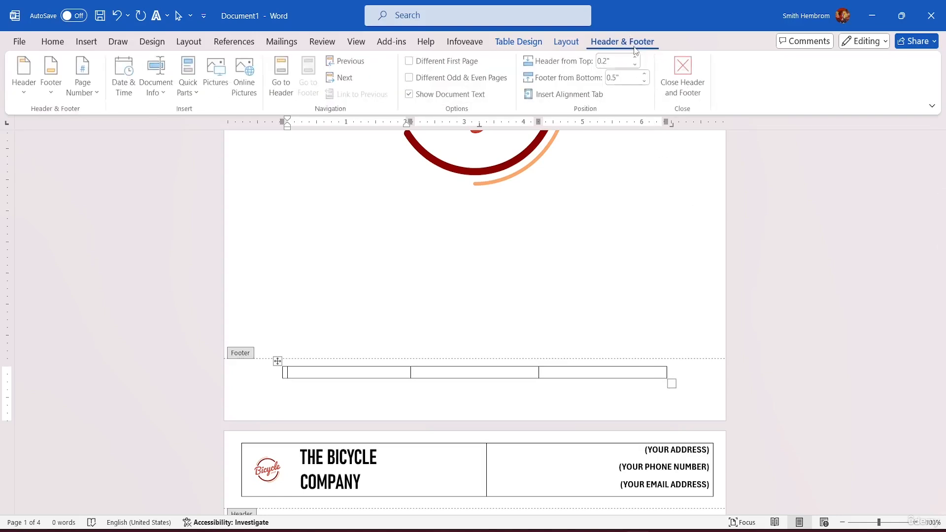
{"action": "left_click", "coordinate": [646, 84]}
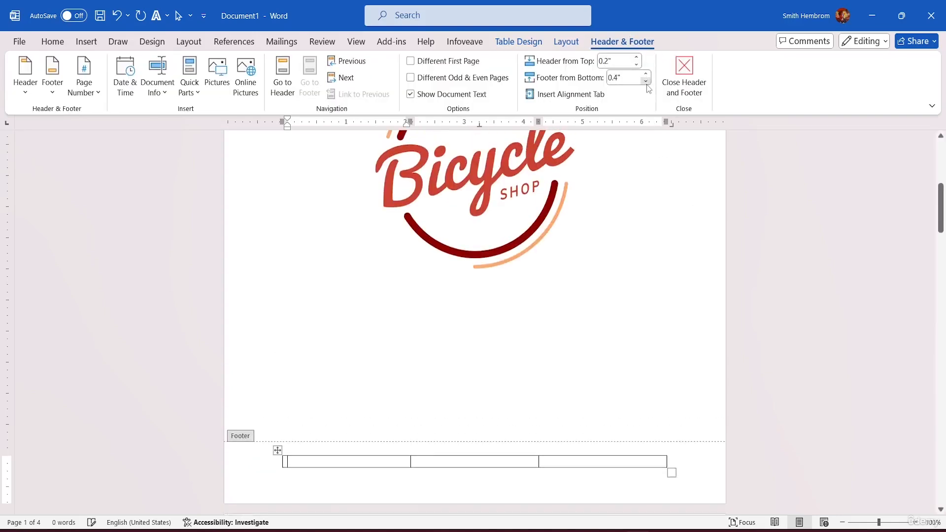
{"action": "left_click", "coordinate": [646, 82]}
{"action": "left_click", "coordinate": [646, 82]}
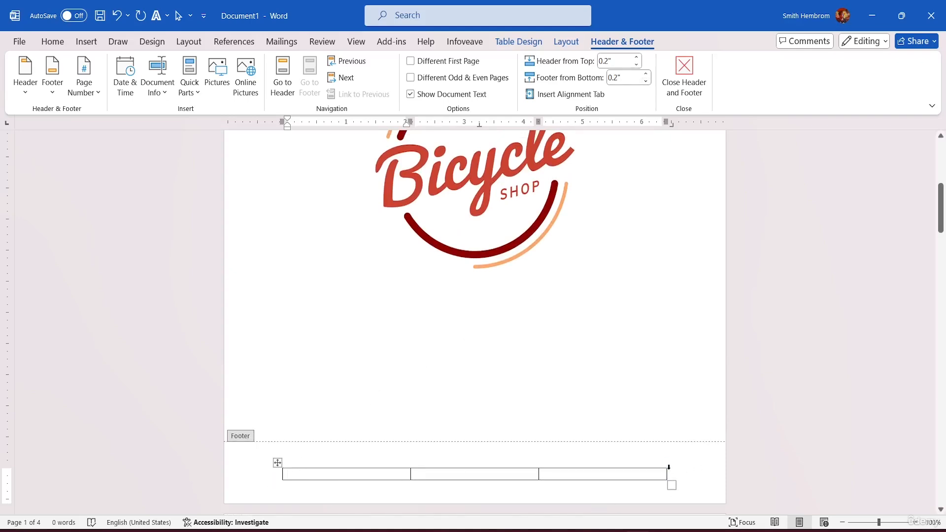
Enlarge the footer table in width and height, and shift it towards the page's left edge
{"action": "left_click_drag", "start_coordinate": [671, 486], "coordinate": [710, 489]}
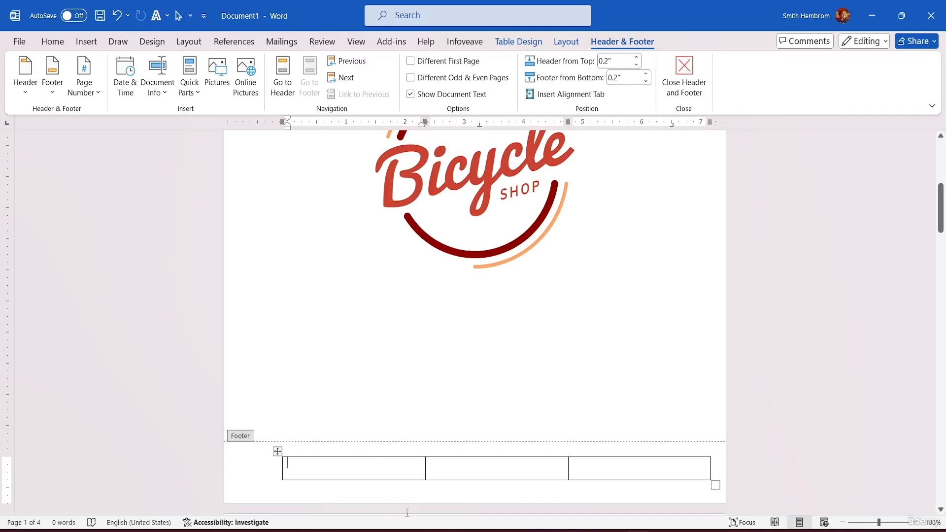
{"action": "left_click_drag", "start_coordinate": [709, 480], "coordinate": [726, 496]}
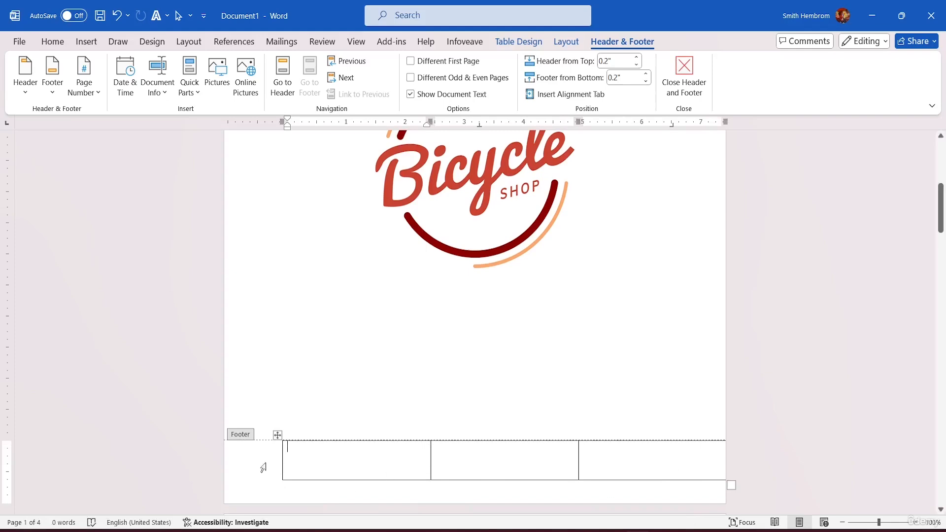
{"action": "left_click", "coordinate": [277, 435]}
{"action": "left_click_drag", "start_coordinate": [277, 434], "coordinate": [252, 447]}
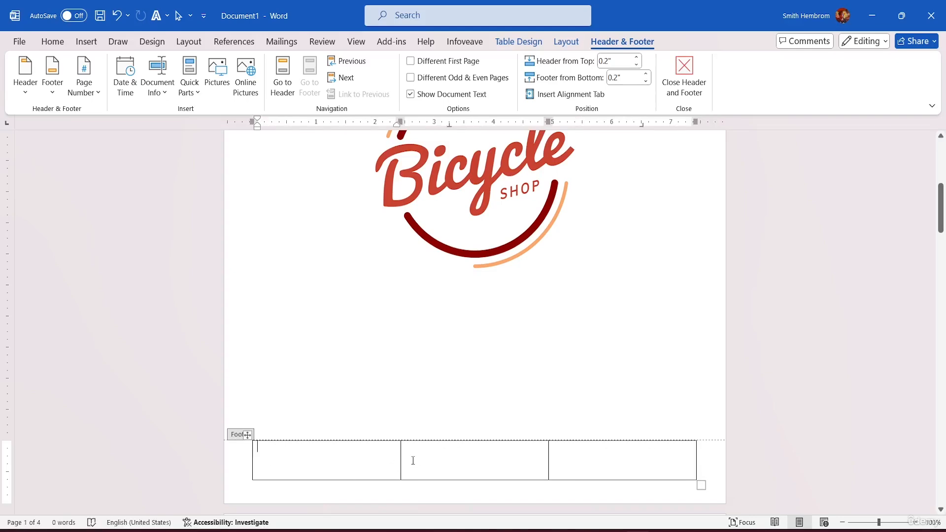
Set the footer's distance from the bottom of the page to 0"
{"action": "left_click", "coordinate": [647, 75]}
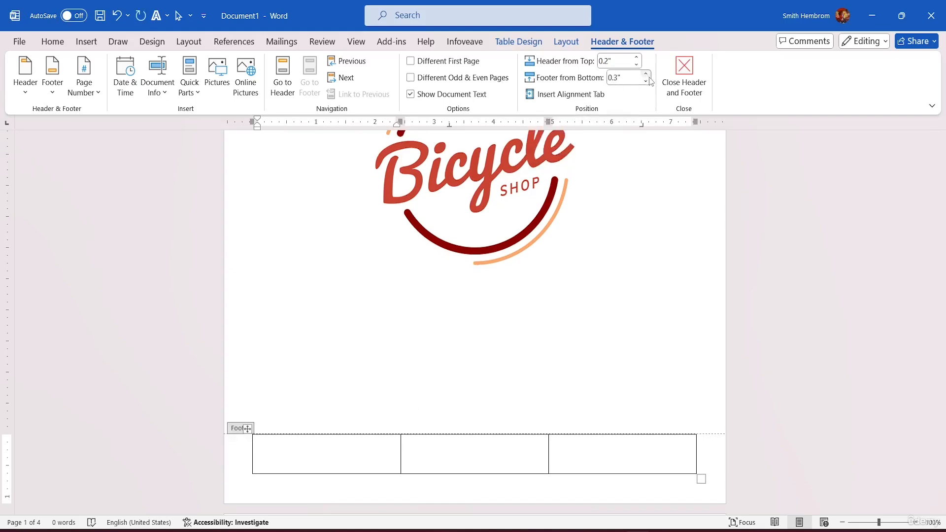
{"action": "left_click", "coordinate": [646, 82]}
{"action": "left_click", "coordinate": [646, 82]}
{"action": "left_click", "coordinate": [646, 81]}
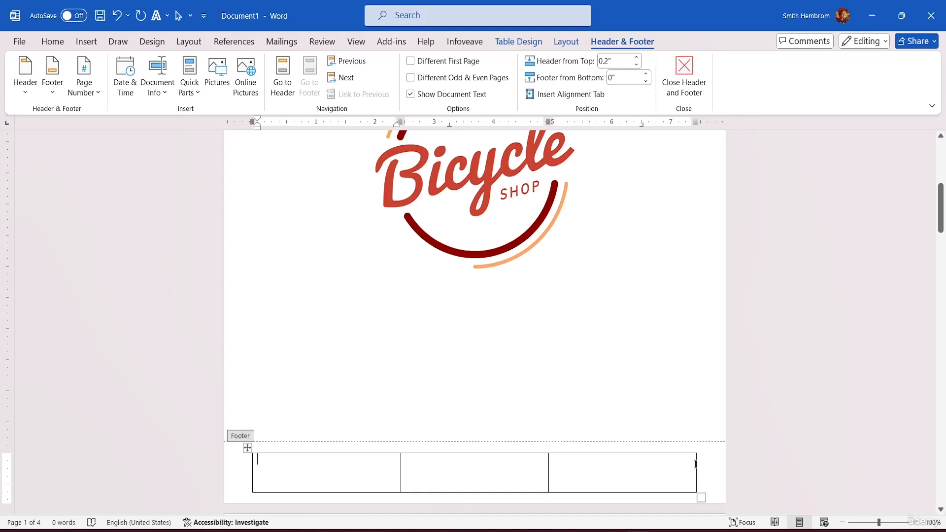
Widen the footer table on both sides so its outer borders line up with the header table
{"action": "left_click_drag", "start_coordinate": [696, 464], "coordinate": [707, 463]}
{"action": "left_click_drag", "start_coordinate": [251, 464], "coordinate": [246, 462]}
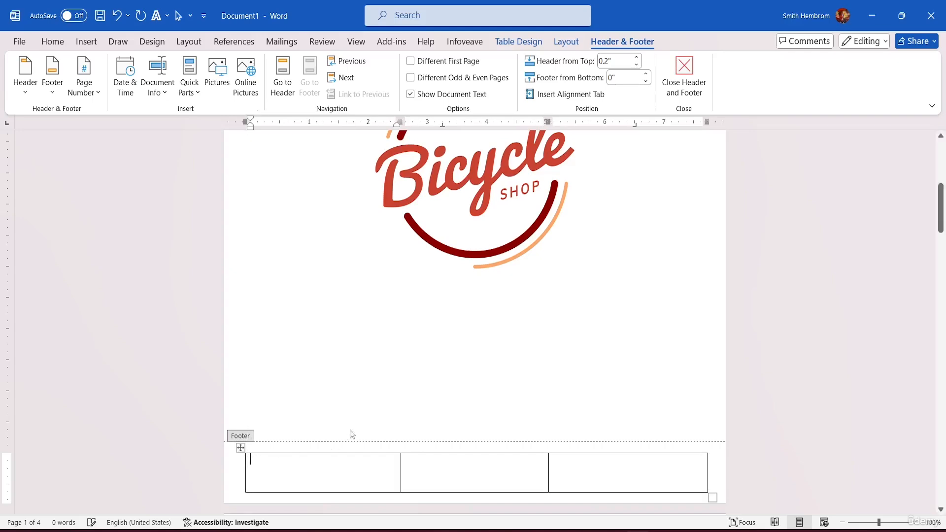
{"action": "scroll", "coordinate": [450, 317], "scroll_direction": "up", "scroll_amount": 6}
{"action": "scroll", "coordinate": [446, 311], "scroll_direction": "down", "scroll_amount": 2}
{"action": "scroll", "coordinate": [445, 306], "scroll_direction": "down", "scroll_amount": 7}
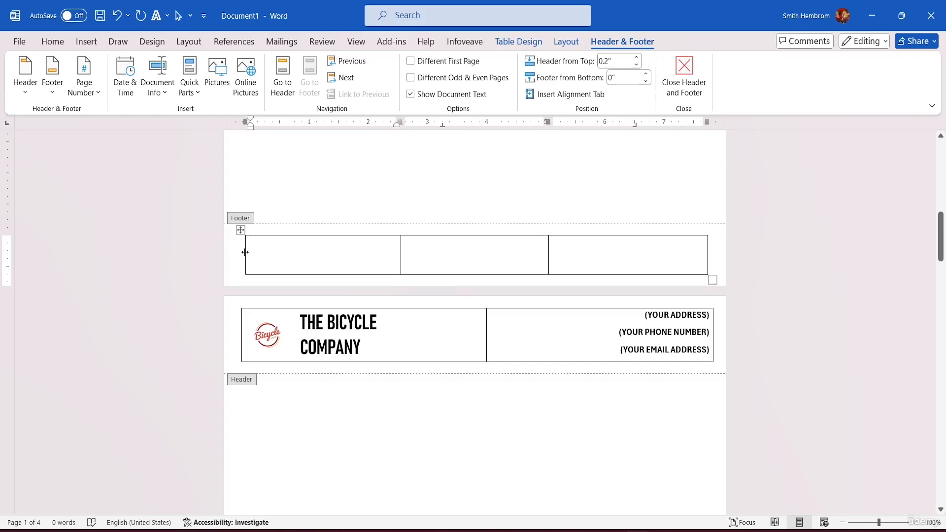
{"action": "left_click_drag", "start_coordinate": [245, 252], "coordinate": [242, 248]}
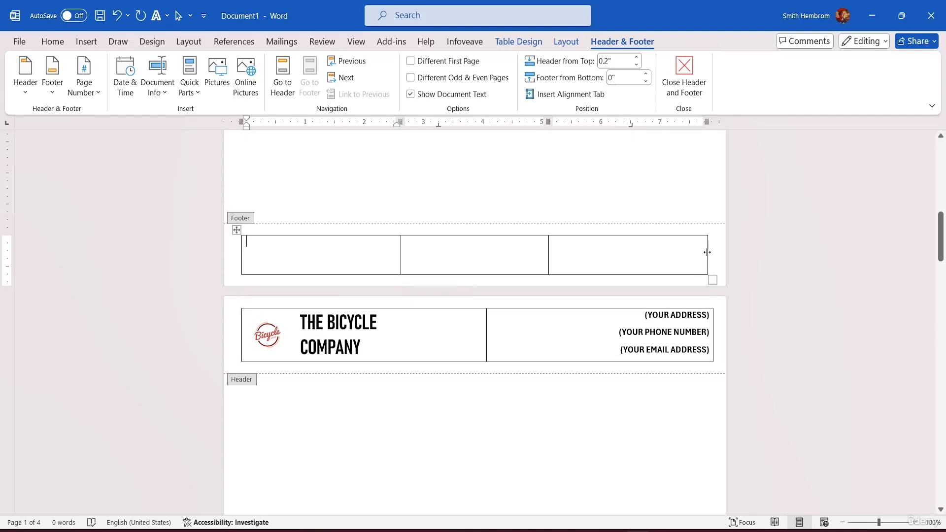
{"action": "left_click_drag", "start_coordinate": [707, 252], "coordinate": [715, 252]}
Split the footer table's first cell into two columns and one row, and narrow the first new cell to icon width
{"action": "right_click", "coordinate": [281, 249]}
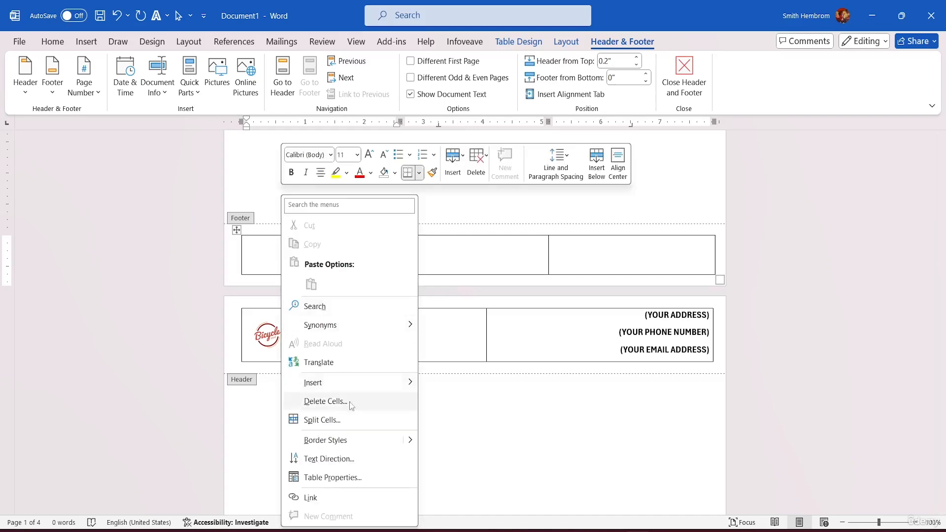
{"action": "left_click", "coordinate": [335, 419]}
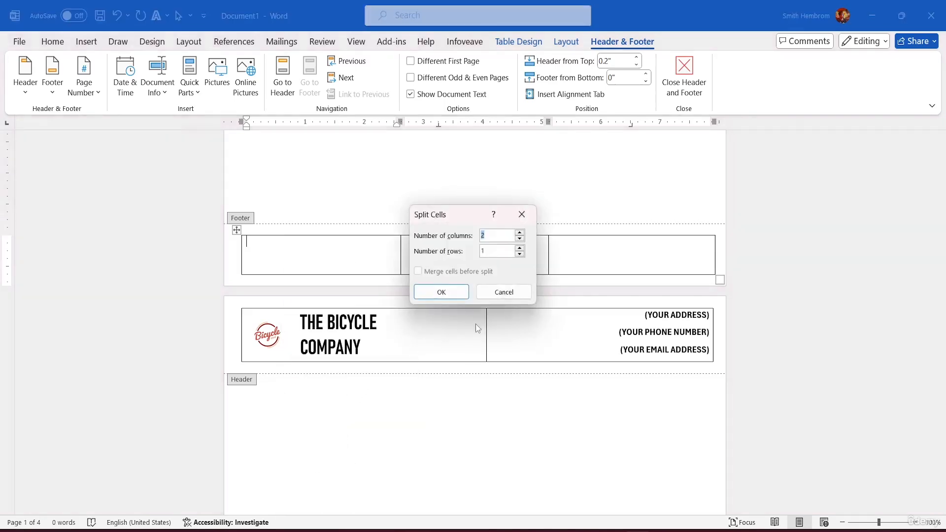
{"action": "left_click", "coordinate": [442, 292]}
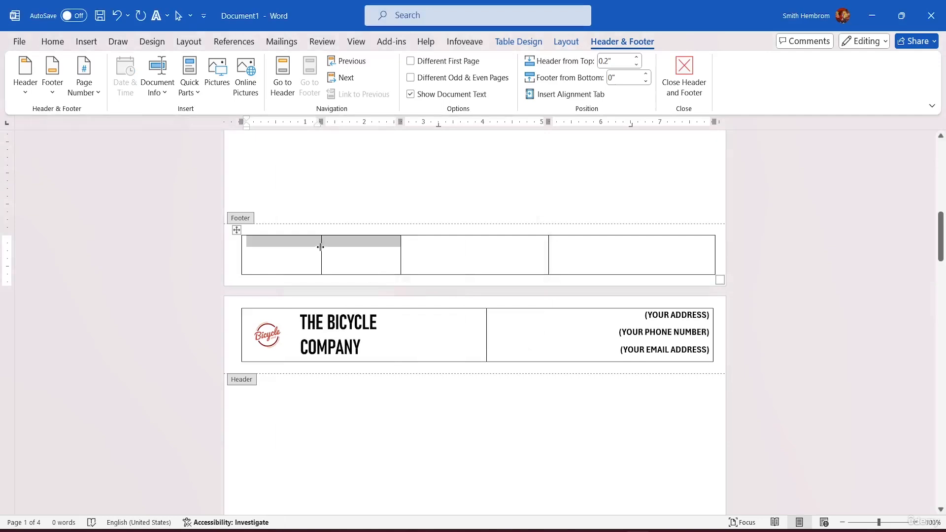
{"action": "left_click_drag", "start_coordinate": [321, 246], "coordinate": [275, 244]}
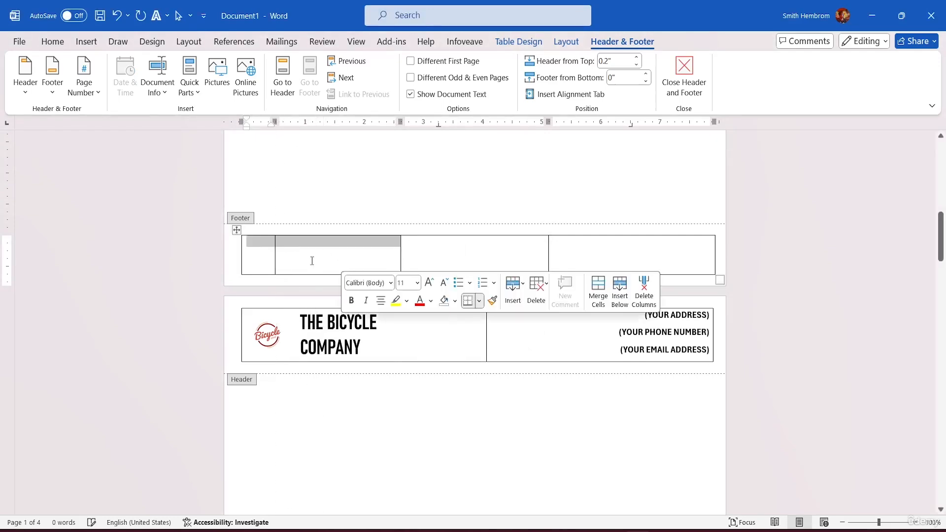
Insert the Facebook picture pngwing.com from the MS Word Tutorial Resource File folder on the Desktop into the footer table's first cell
{"action": "left_click", "coordinate": [259, 258]}
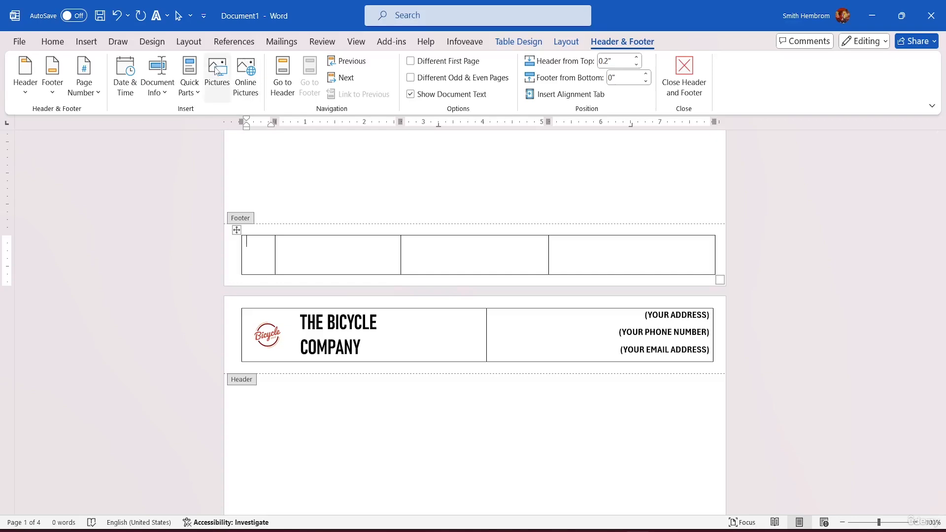
{"action": "left_click", "coordinate": [216, 68]}
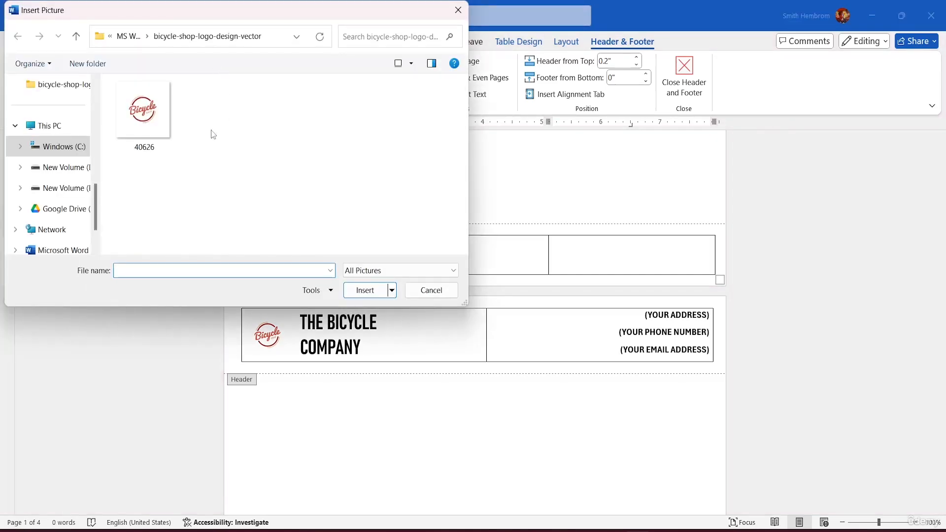
{"action": "left_click", "coordinate": [62, 128]}
{"action": "scroll", "coordinate": [62, 127], "scroll_direction": "up", "scroll_amount": 3}
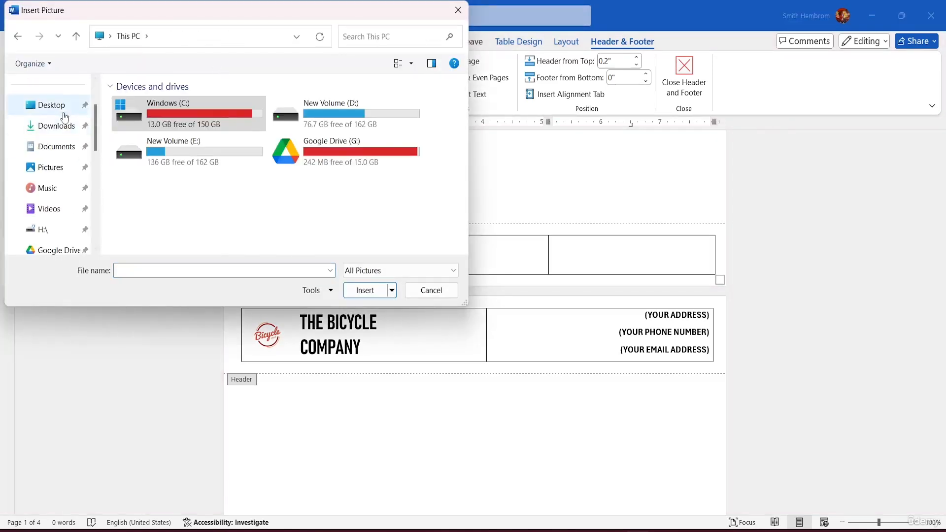
{"action": "left_click", "coordinate": [59, 106]}
{"action": "double_click", "coordinate": [336, 133]}
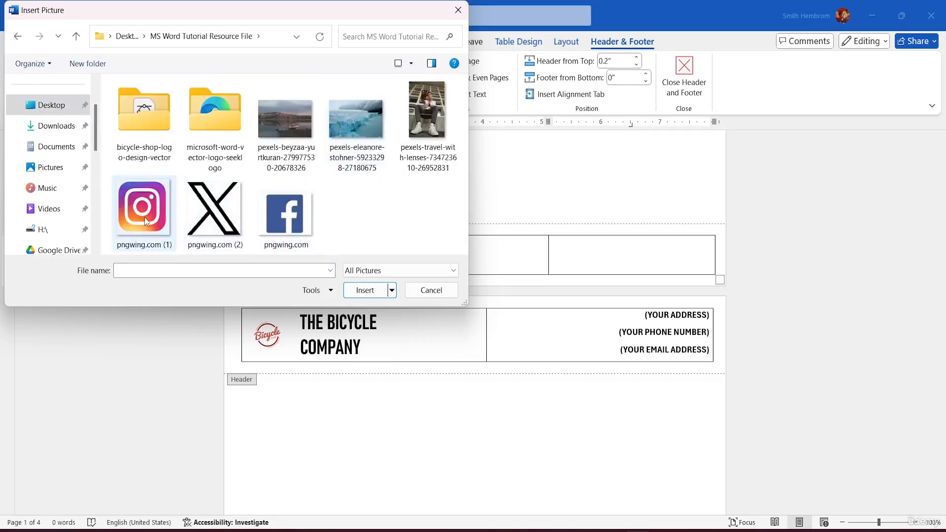
{"action": "left_click", "coordinate": [285, 217]}
{"action": "left_click", "coordinate": [370, 291]}
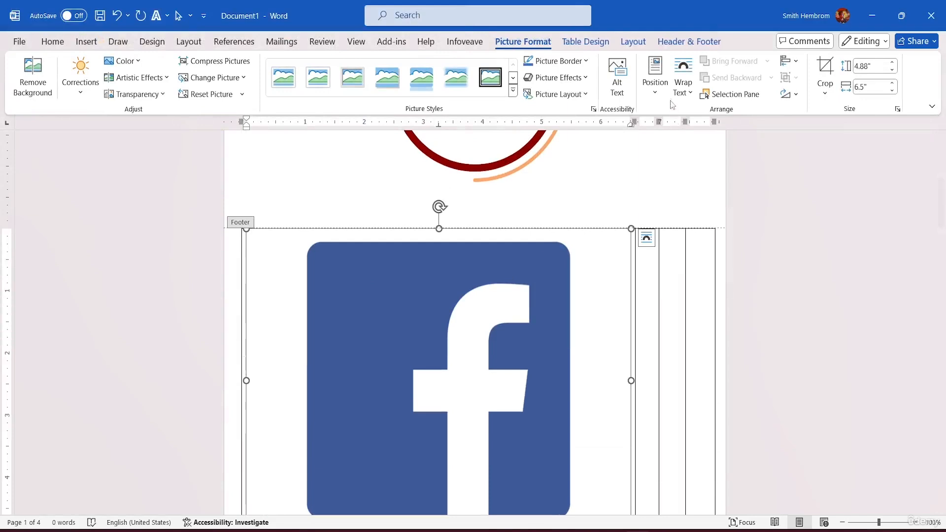
Give the Facebook picture a floating text wrap and shrink it to about 0.4" high by 0.53" wide in the first footer cell
{"action": "left_click", "coordinate": [683, 88]}
{"action": "left_click", "coordinate": [691, 184]}
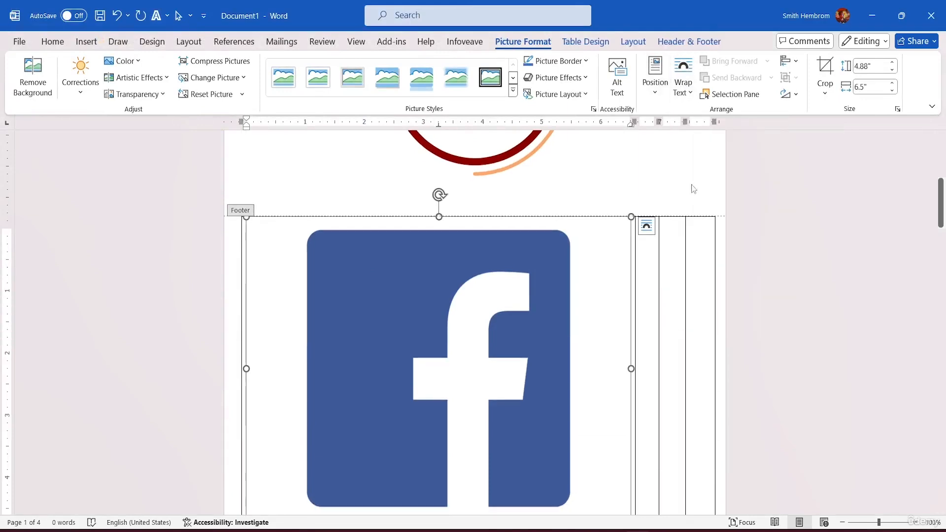
{"action": "left_click_drag", "start_coordinate": [631, 217], "coordinate": [261, 486]}
{"action": "scroll", "coordinate": [361, 399], "scroll_direction": "down", "scroll_amount": 5}
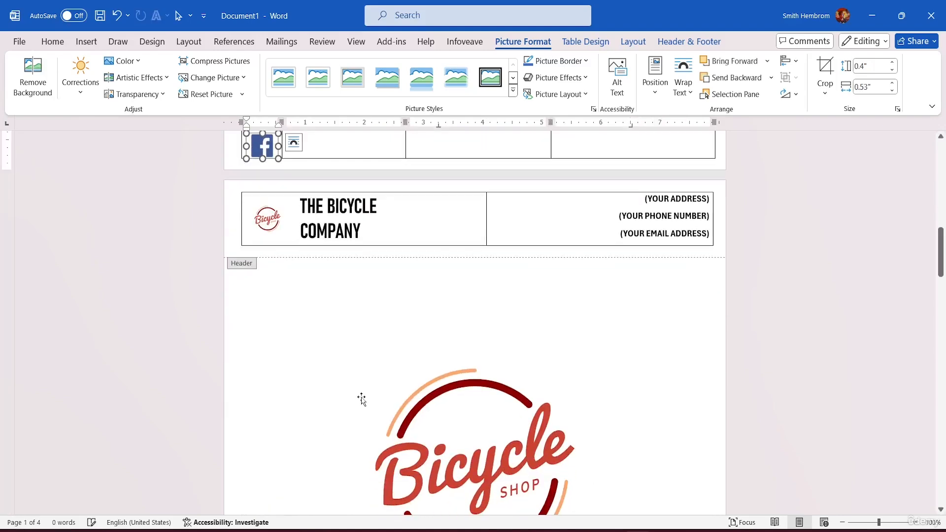
{"action": "scroll", "coordinate": [370, 281], "scroll_direction": "up", "scroll_amount": 5}
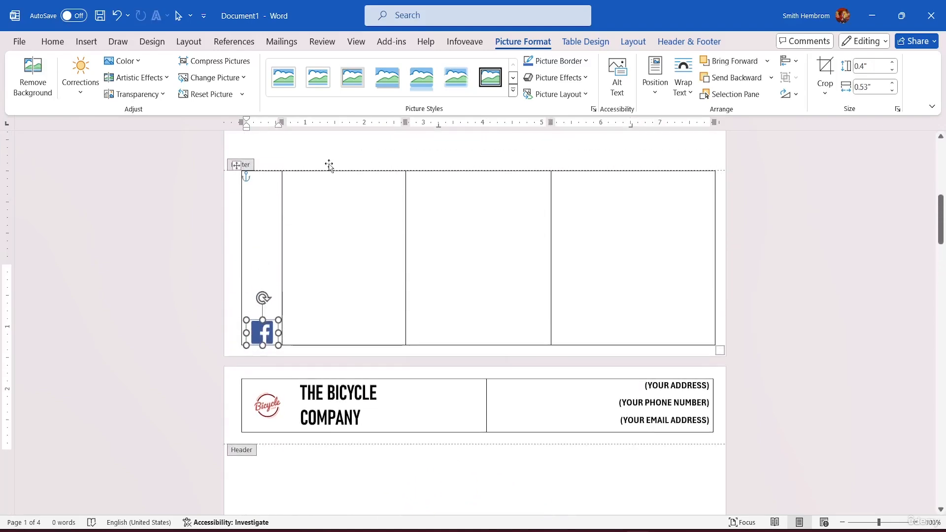
{"action": "scroll", "coordinate": [329, 167], "scroll_direction": "up", "scroll_amount": 3}
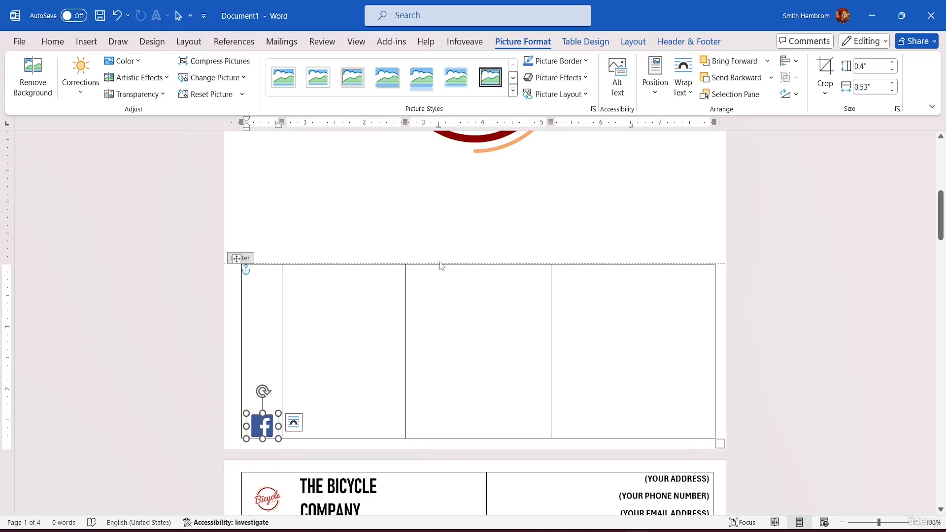
{"action": "mouse_move", "coordinate": [265, 426]}
{"action": "left_mouse_down"}
{"action": "mouse_move", "coordinate": [268, 387]}
{"action": "mouse_move", "coordinate": [264, 426]}
{"action": "left_mouse_up"}
{"action": "left_click", "coordinate": [330, 422]}
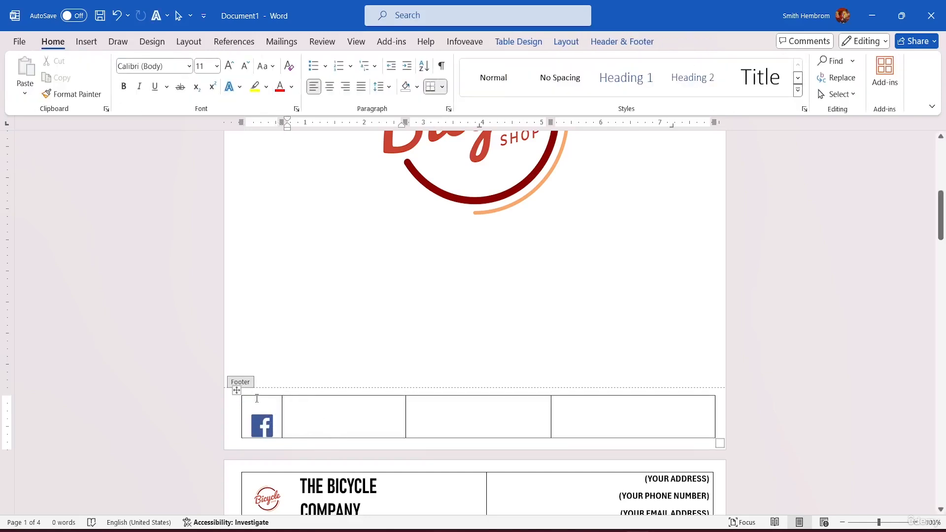
Set the Facebook icon's text wrapping to Tight and shift it slightly upward in its cell
{"action": "left_click", "coordinate": [264, 427]}
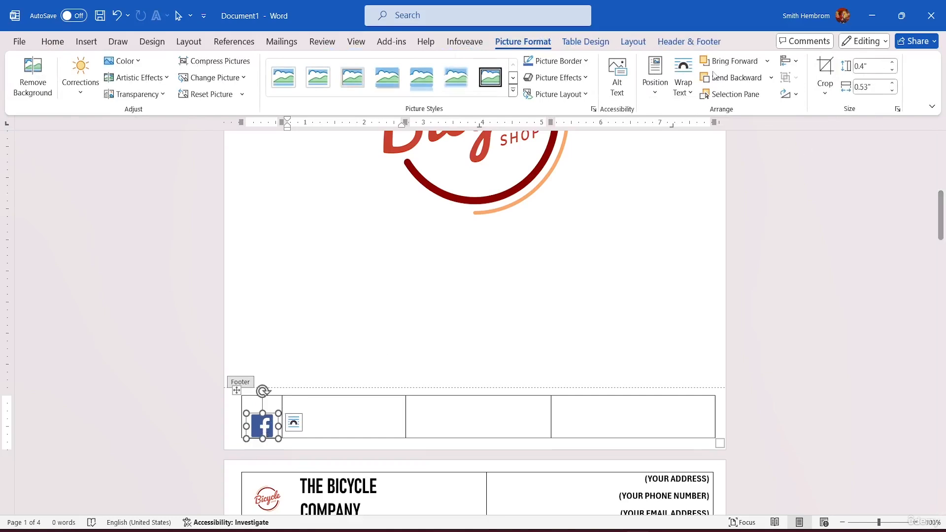
{"action": "left_click", "coordinate": [687, 92]}
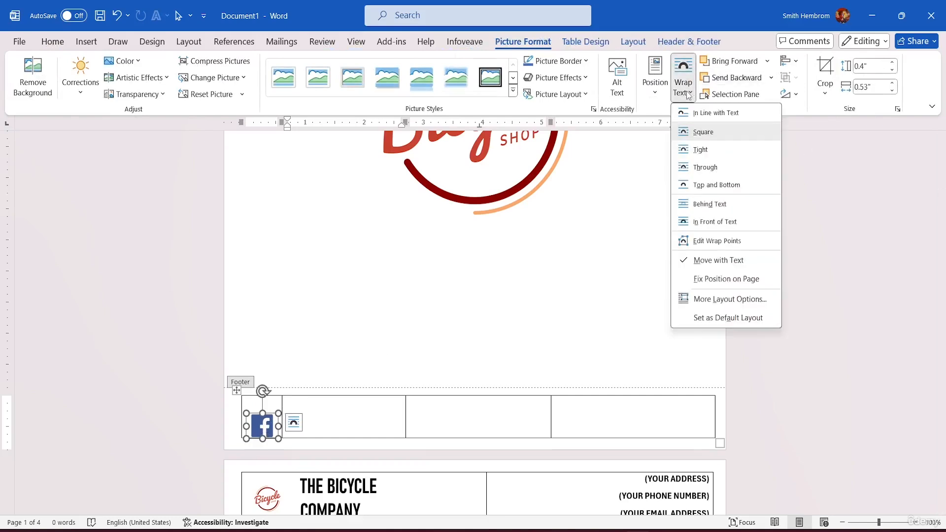
{"action": "left_click", "coordinate": [709, 149]}
{"action": "mouse_move", "coordinate": [263, 428]}
{"action": "left_mouse_down"}
{"action": "mouse_move", "coordinate": [263, 410]}
{"action": "mouse_move", "coordinate": [263, 419]}
{"action": "left_mouse_up"}
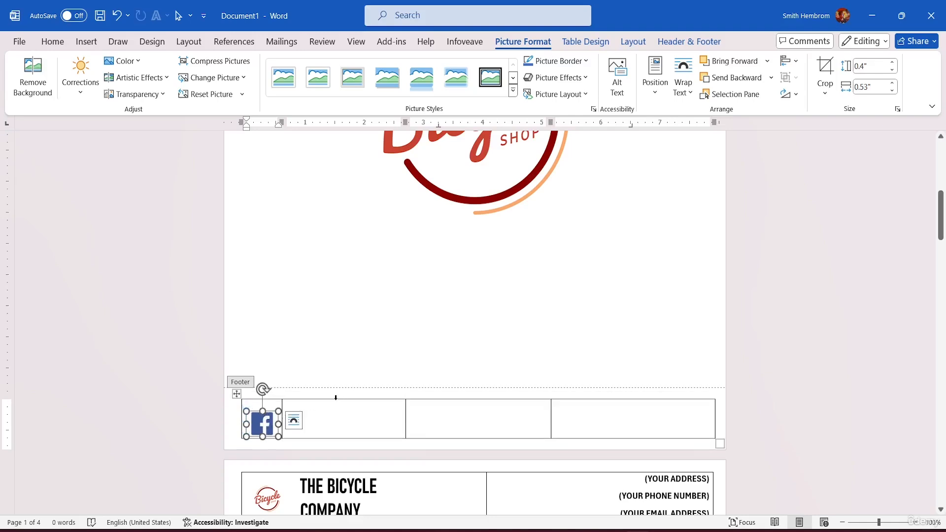
Shrink the Facebook icon to about 0.36" high by 0.48" wide
{"action": "left_click", "coordinate": [336, 399]}
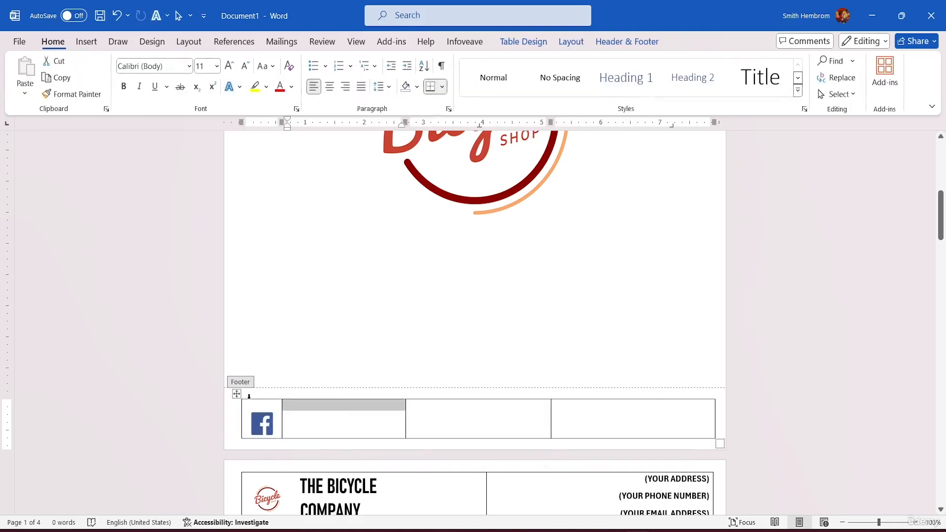
{"action": "left_click", "coordinate": [329, 425]}
{"action": "left_click", "coordinate": [261, 425]}
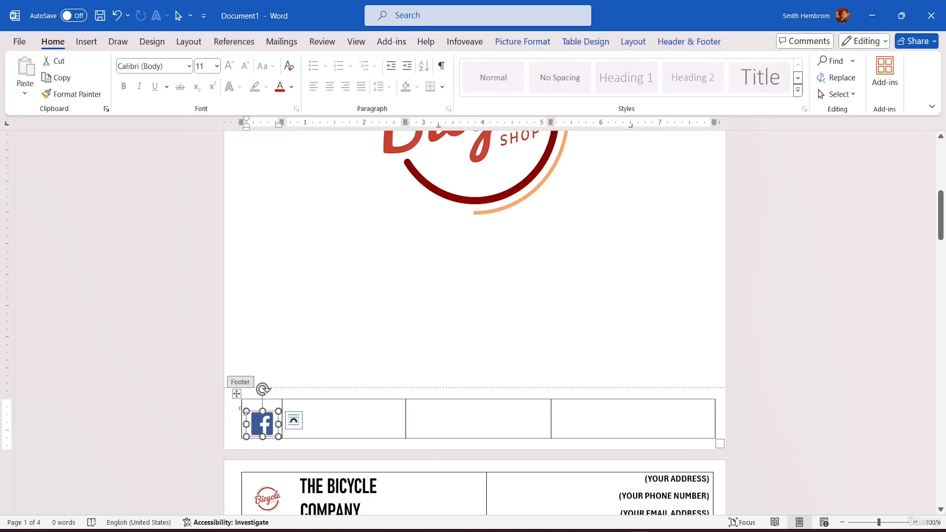
{"action": "left_click_drag", "start_coordinate": [243, 409], "coordinate": [264, 422]}
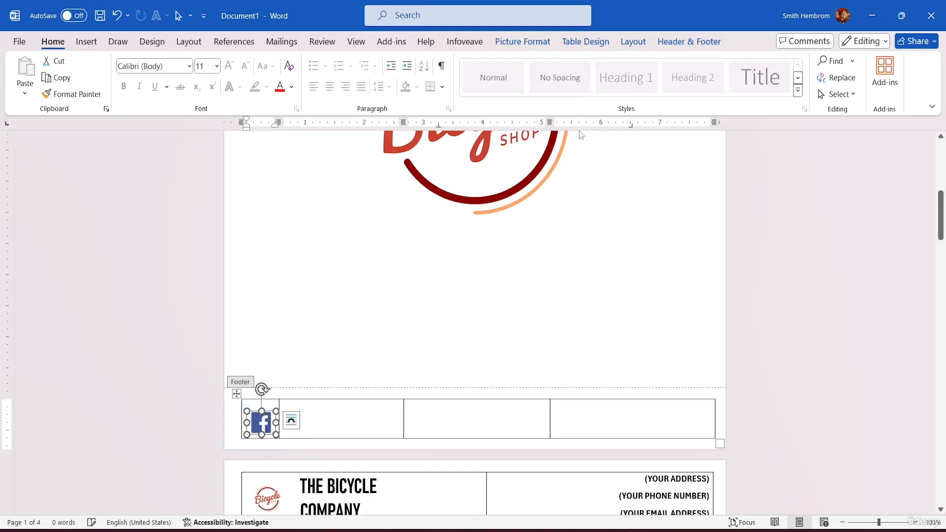
Apply Align Center and Align Middle to the Facebook icon in the first footer cell
{"action": "left_click", "coordinate": [593, 43]}
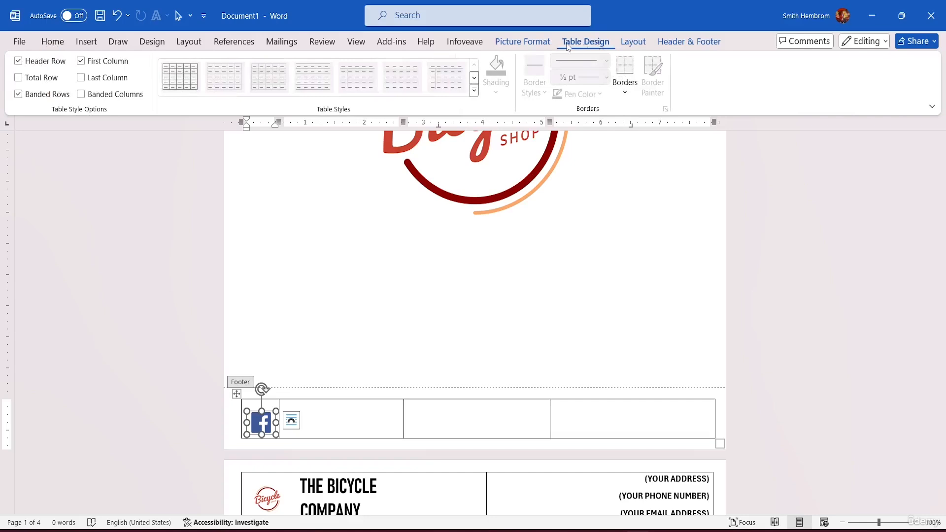
{"action": "left_click", "coordinate": [535, 45]}
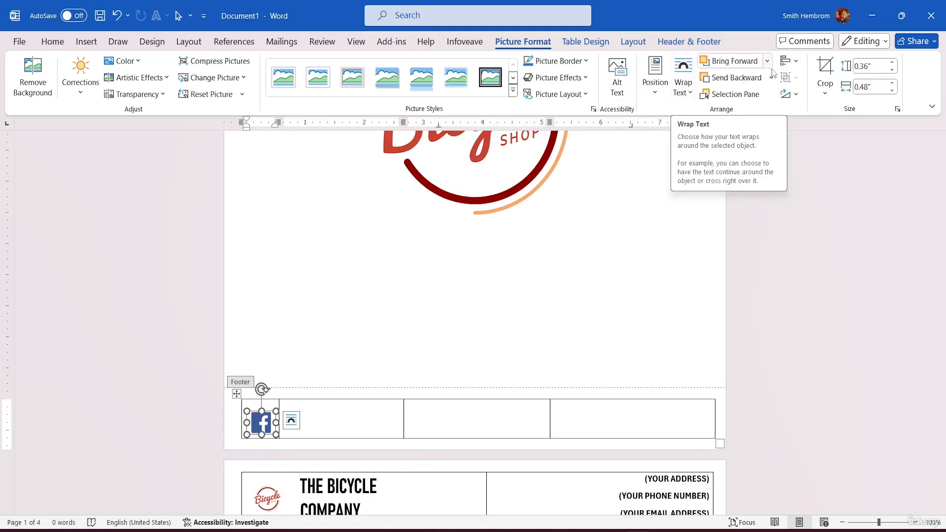
{"action": "left_click", "coordinate": [798, 63]}
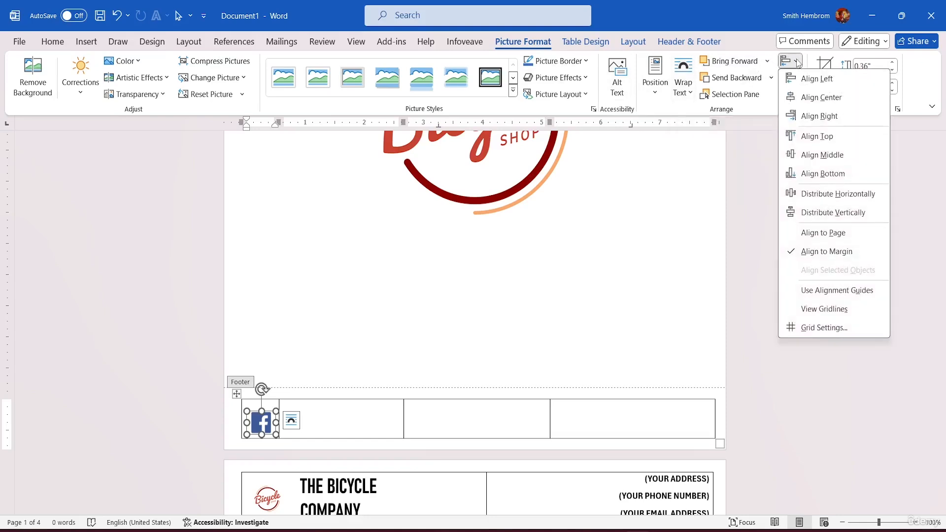
{"action": "left_click", "coordinate": [809, 100]}
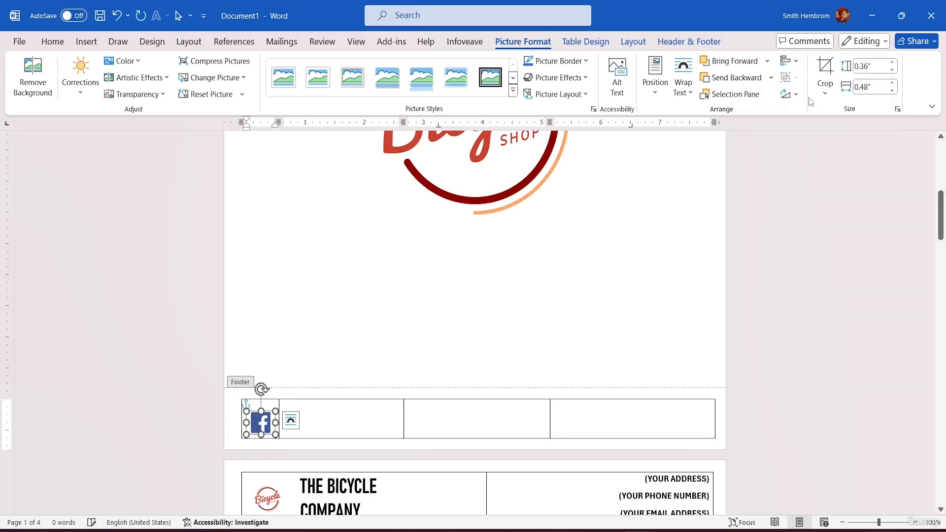
{"action": "left_click", "coordinate": [797, 62]}
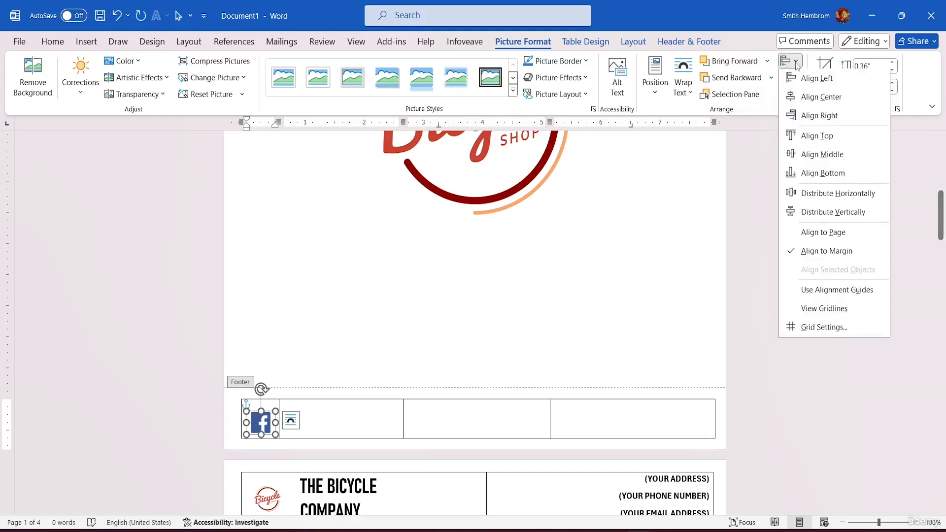
{"action": "left_click", "coordinate": [822, 155]}
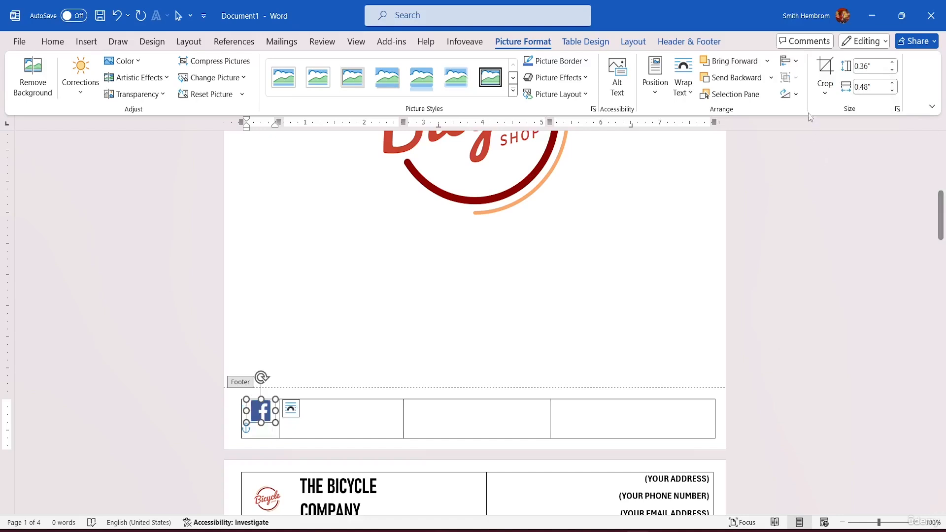
Try again to center the Facebook icon in its cell with Align Middle, Distribute Vertically and Align Center
{"action": "left_click", "coordinate": [825, 87]}
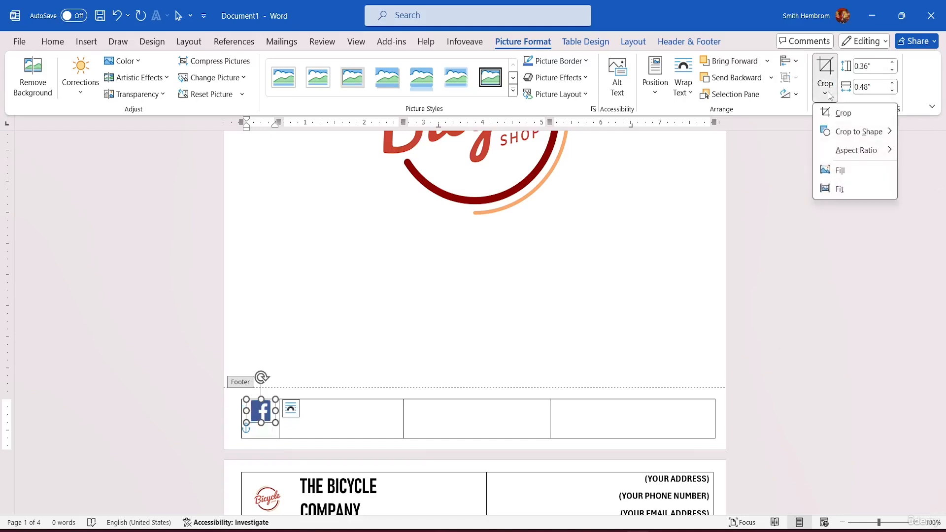
{"action": "left_click", "coordinate": [787, 60]}
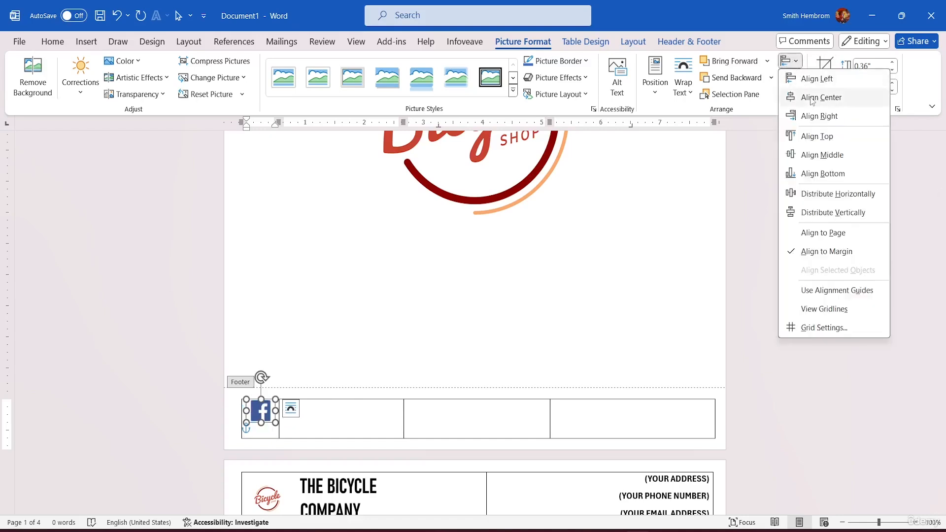
{"action": "left_click", "coordinate": [819, 156]}
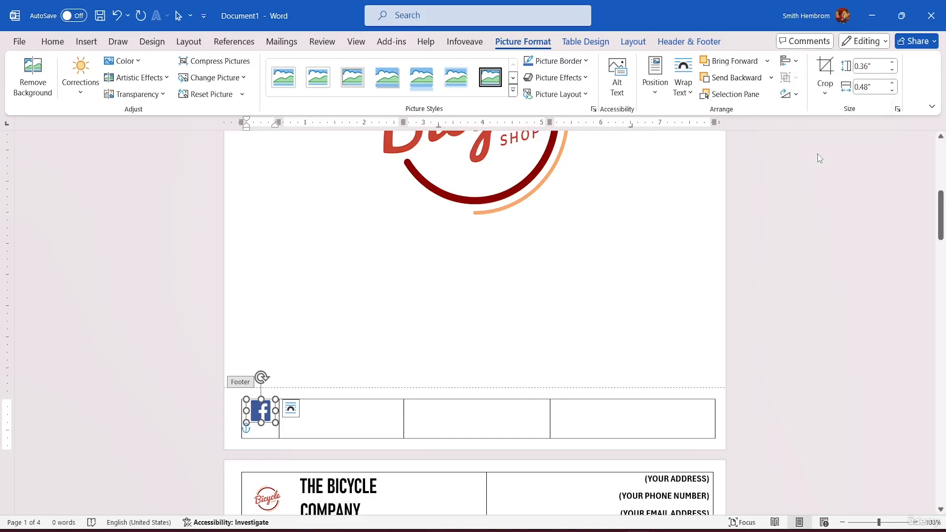
{"action": "left_click", "coordinate": [801, 62]}
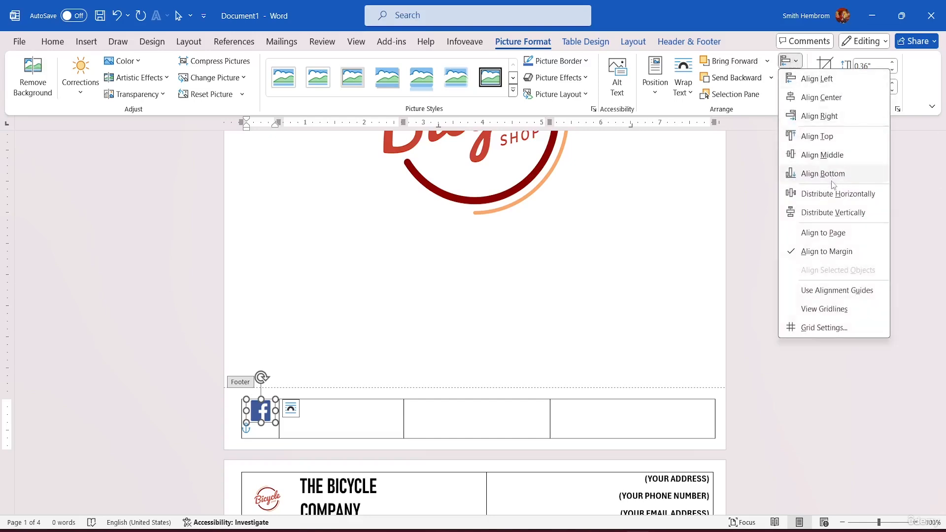
{"action": "left_click", "coordinate": [827, 213]}
{"action": "left_click", "coordinate": [800, 61]}
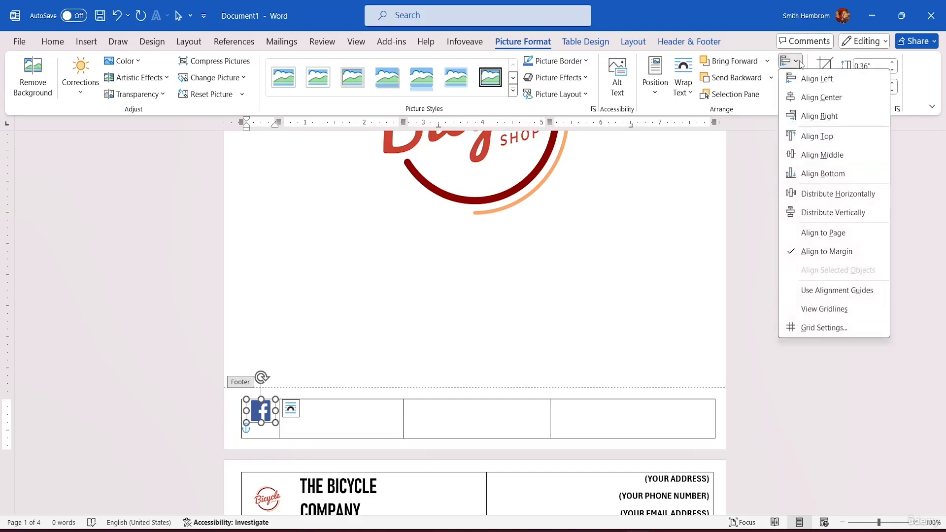
{"action": "left_click", "coordinate": [819, 101]}
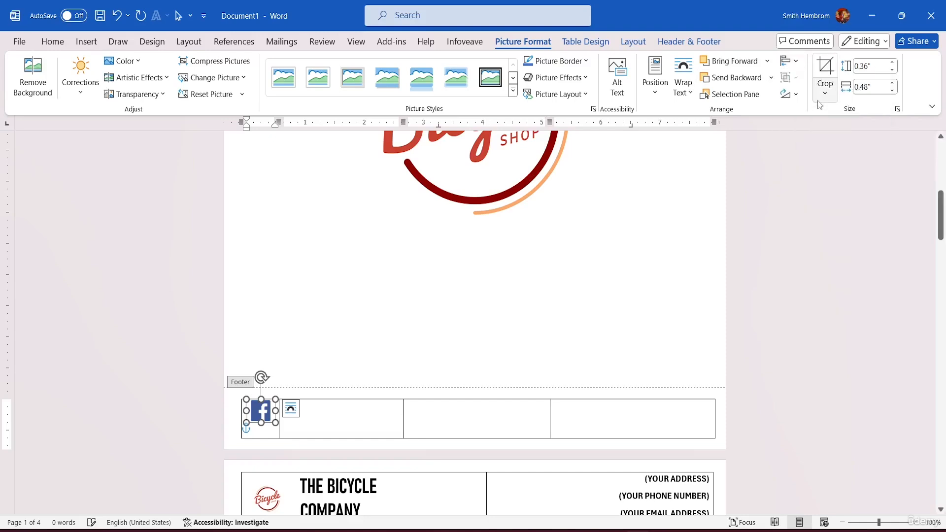
{"action": "left_click", "coordinate": [794, 61]}
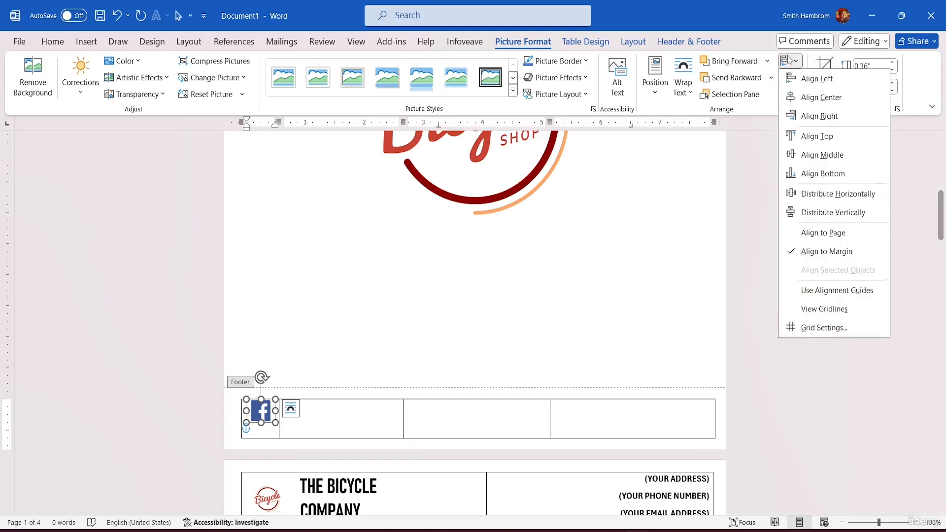
{"action": "left_click", "coordinate": [828, 158]}
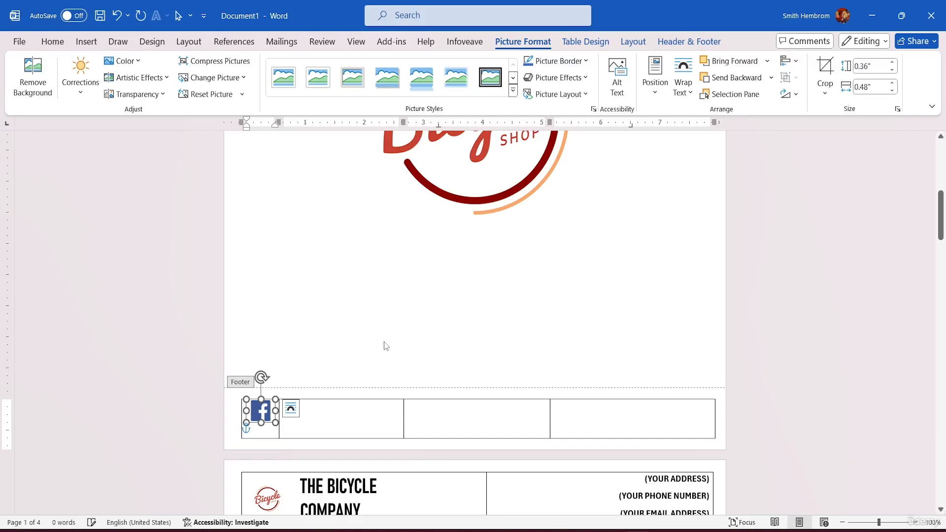
Move the Facebook icon down to the vertical middle of its footer cell and copy it
{"action": "left_click_drag", "start_coordinate": [266, 416], "coordinate": [266, 425]}
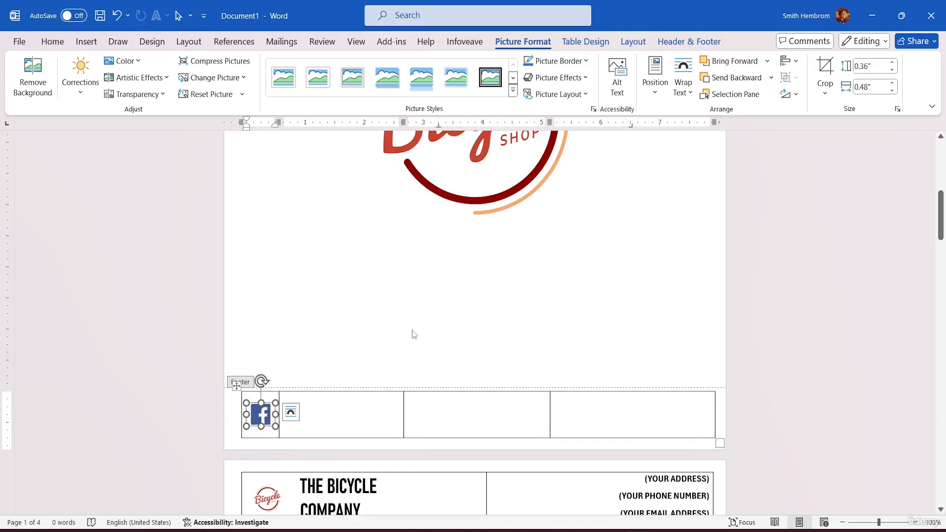
{"action": "right_click", "coordinate": [264, 416]}
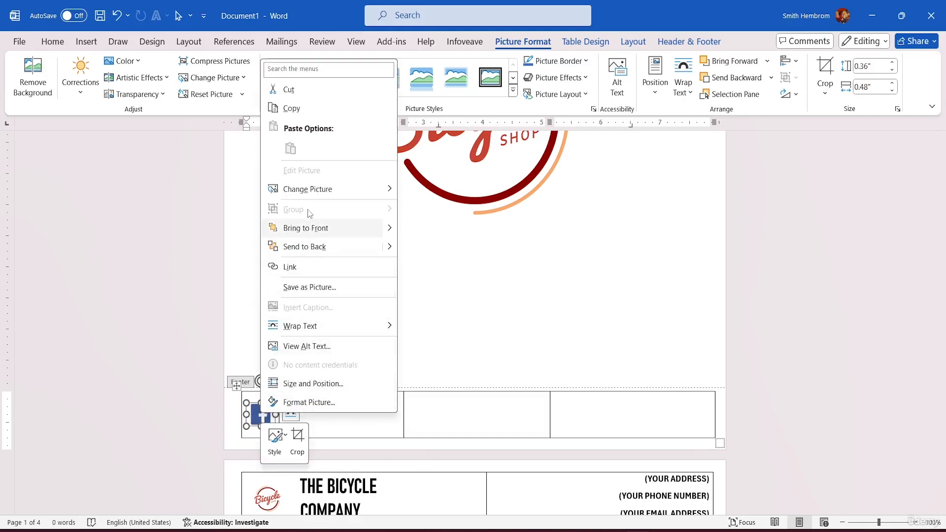
{"action": "left_click", "coordinate": [307, 108]}
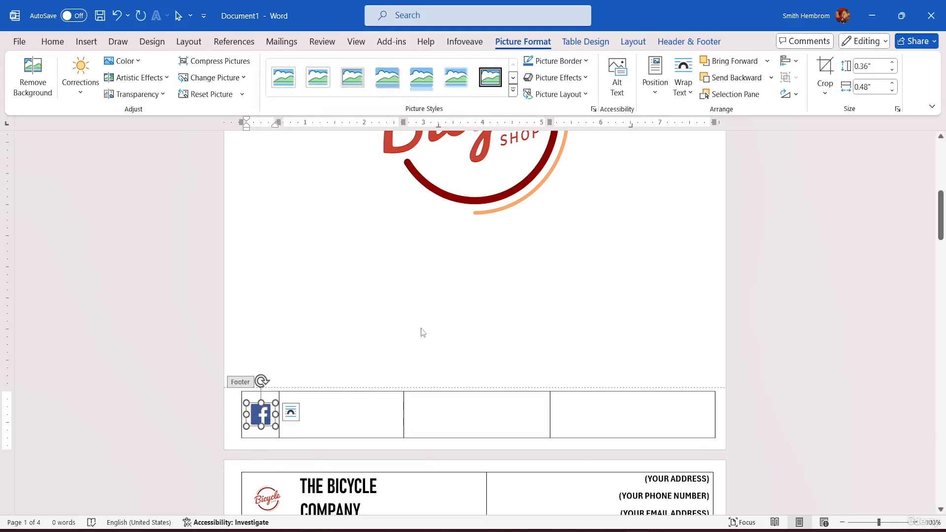
Split the third footer cell into 2 columns and 1 row, and narrow the first new cell to icon width
{"action": "left_click", "coordinate": [421, 400]}
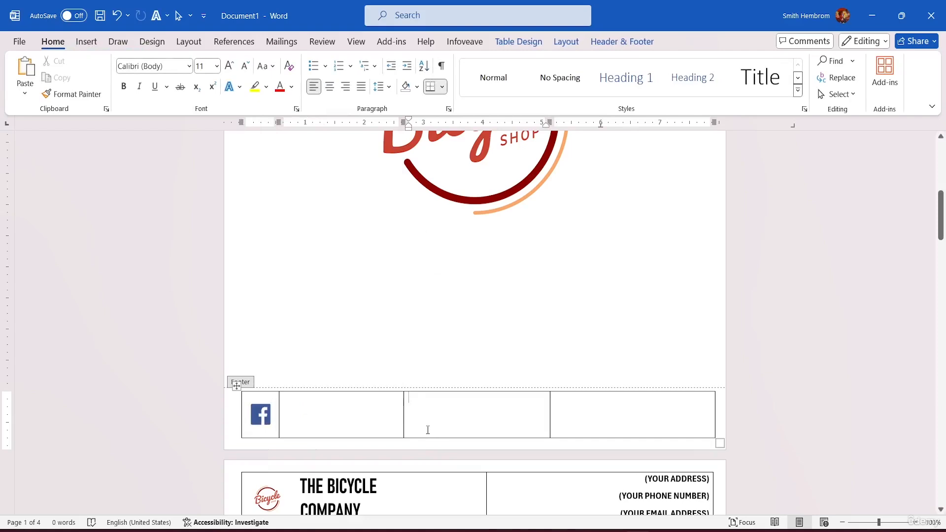
{"action": "right_click", "coordinate": [440, 406]}
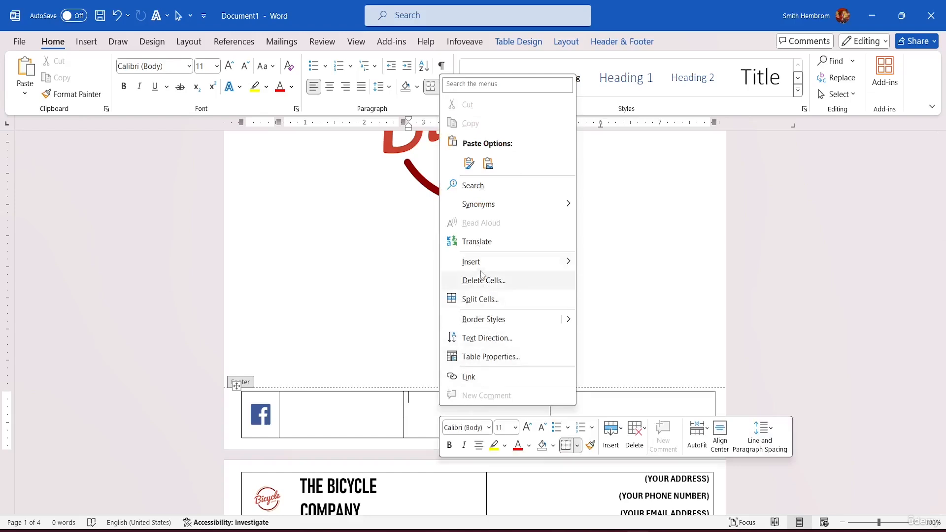
{"action": "mouse_move", "coordinate": [487, 273]}
{"action": "left_click", "coordinate": [482, 301]}
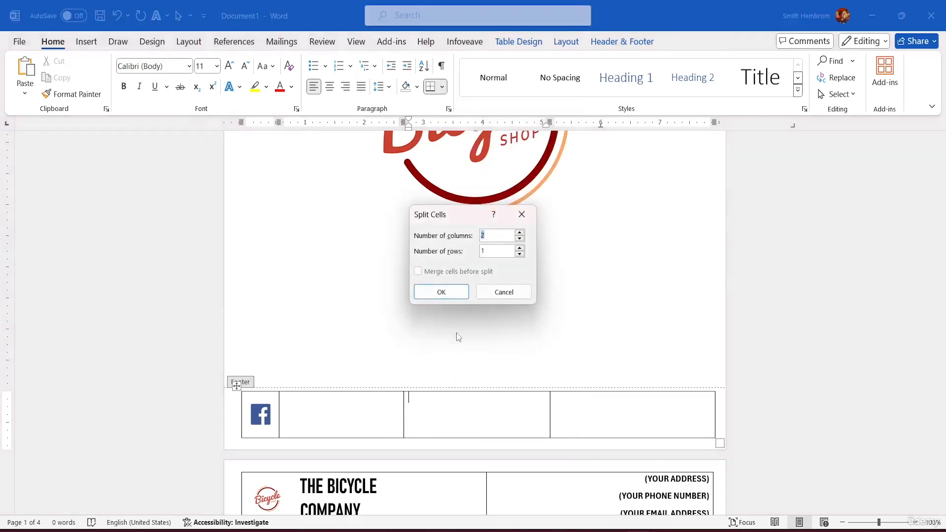
{"action": "left_click", "coordinate": [442, 292]}
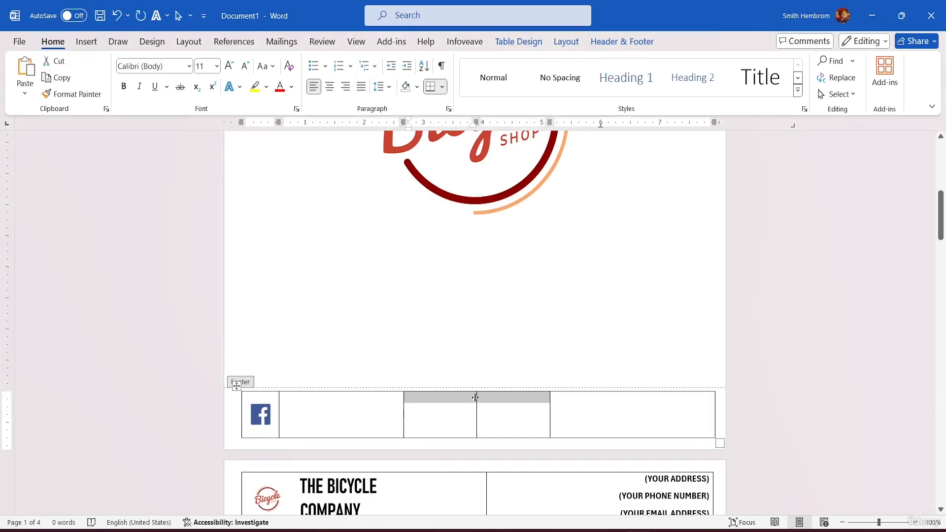
{"action": "mouse_move", "coordinate": [475, 397]}
{"action": "left_mouse_down"}
{"action": "mouse_move", "coordinate": [422, 396]}
{"action": "mouse_move", "coordinate": [445, 406]}
{"action": "left_mouse_up"}
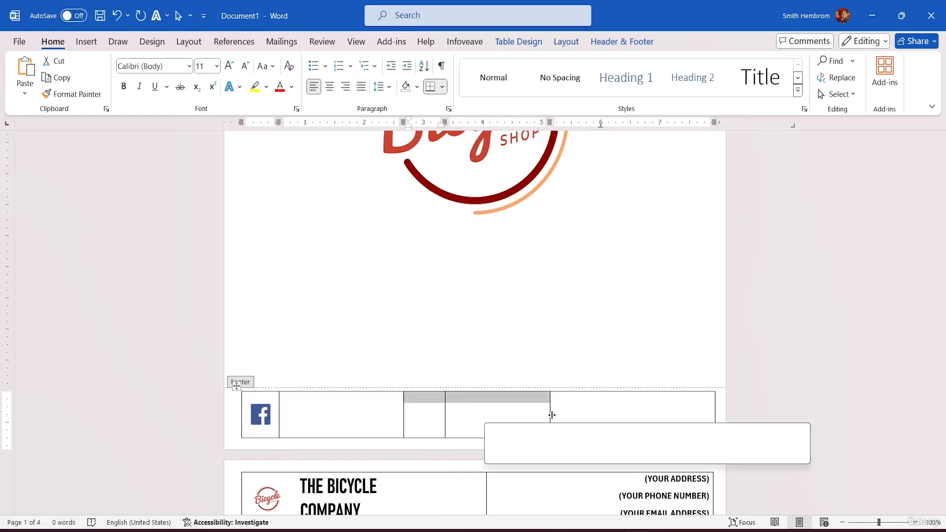
Split the last footer cell into two columns and narrow its first part to icon width
{"action": "left_click", "coordinate": [588, 405]}
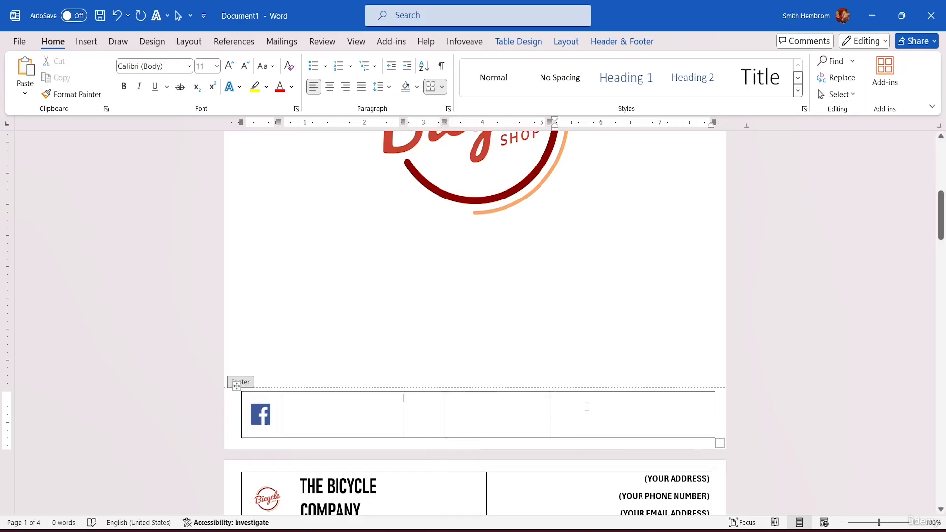
{"action": "right_click", "coordinate": [588, 405]}
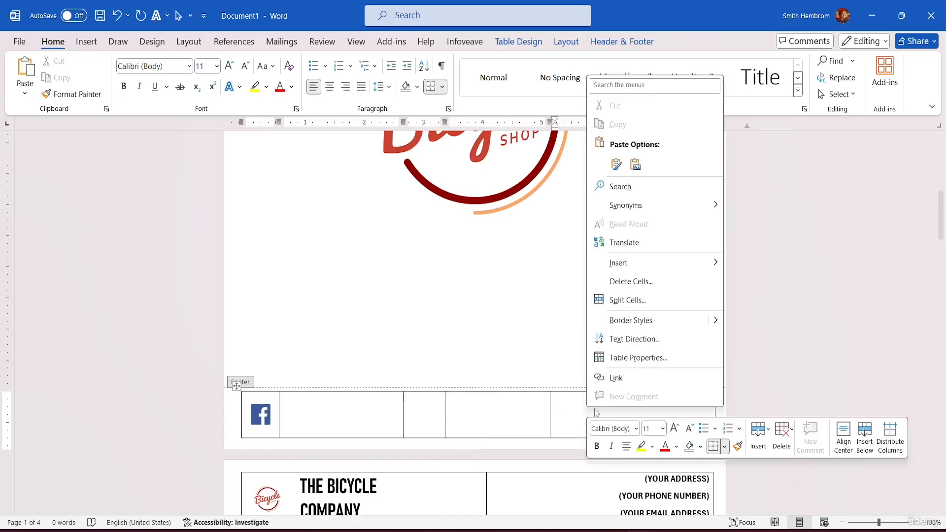
{"action": "left_click", "coordinate": [635, 299]}
{"action": "left_click", "coordinate": [442, 292]}
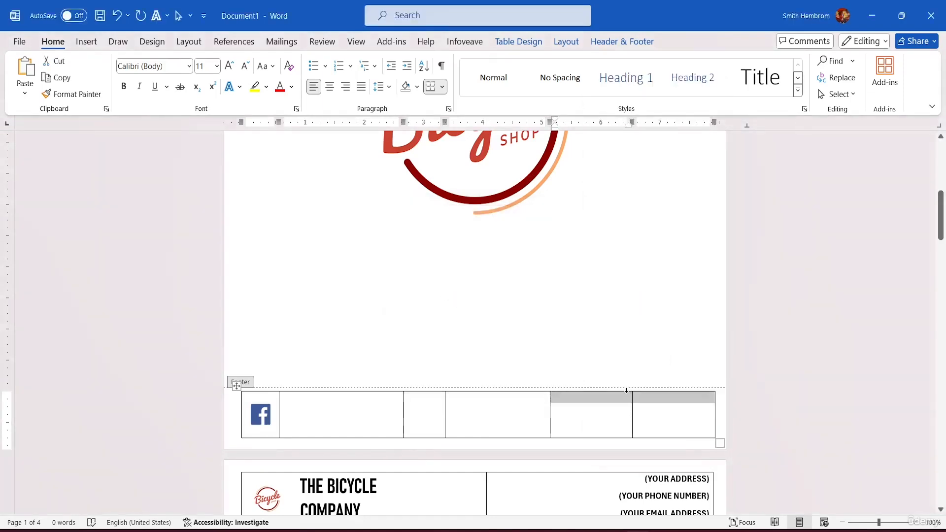
{"action": "left_click_drag", "start_coordinate": [625, 398], "coordinate": [589, 400]}
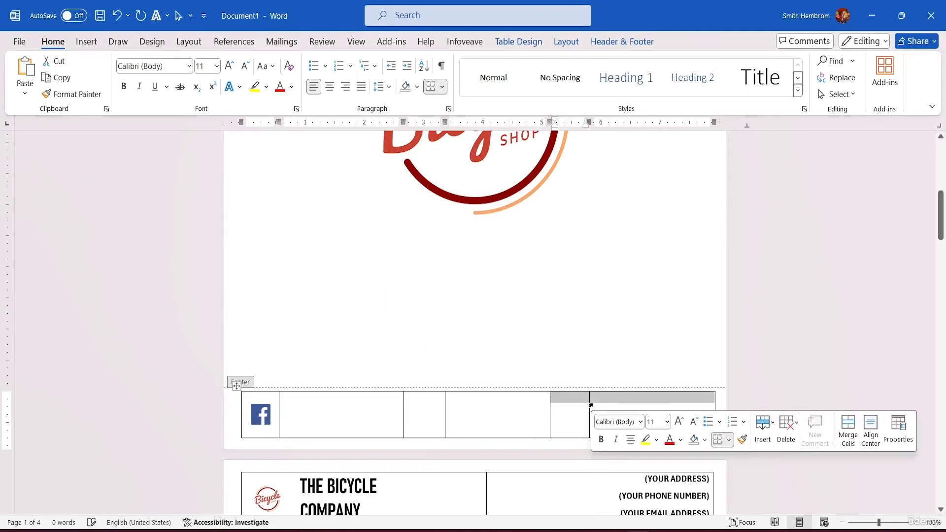
Paste the copied Facebook icon into both of the new narrow footer cells
{"action": "left_click", "coordinate": [418, 412]}
{"action": "right_click", "coordinate": [419, 412]}
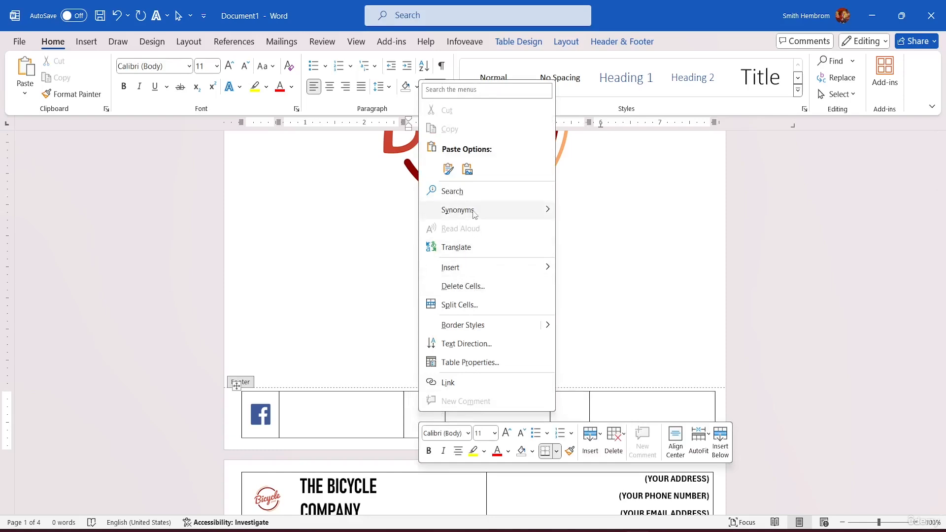
{"action": "left_click", "coordinate": [416, 410]}
{"action": "key", "text": "ctrl+v"}
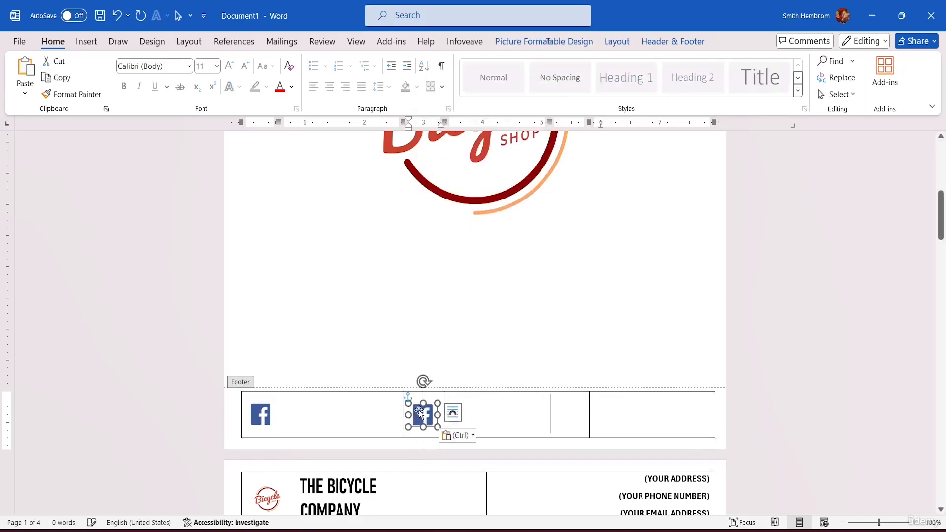
{"action": "left_click", "coordinate": [566, 417]}
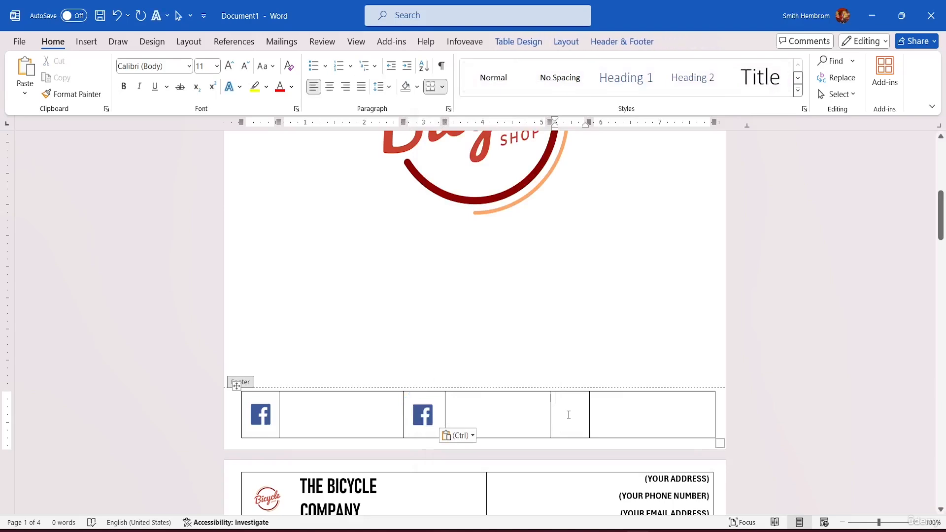
{"action": "key", "text": "ctrl"}
{"action": "left_click", "coordinate": [570, 419]}
{"action": "left_click", "coordinate": [567, 411]}
{"action": "key", "text": "ctrl+v"}
Change the middle Facebook icon to the Instagram logo from the file pngwing.com (1)
{"action": "left_click", "coordinate": [422, 417]}
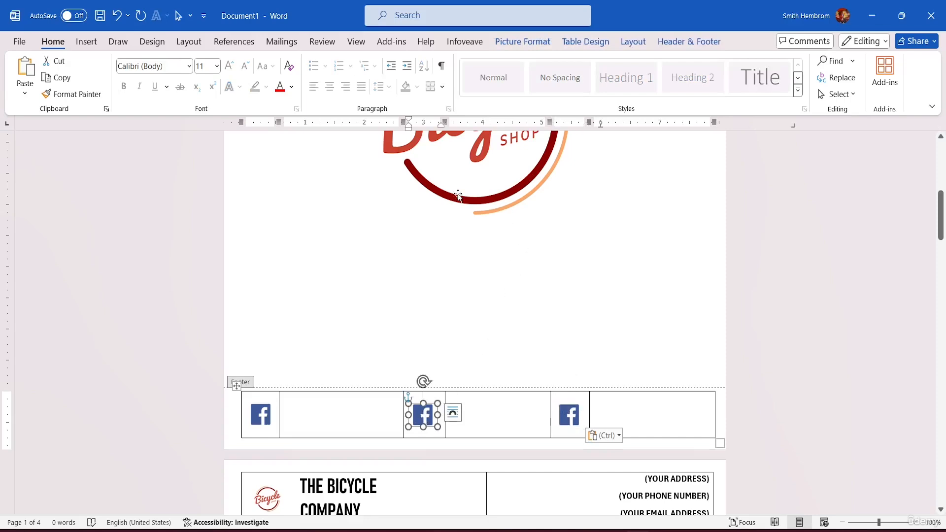
{"action": "left_click", "coordinate": [537, 44]}
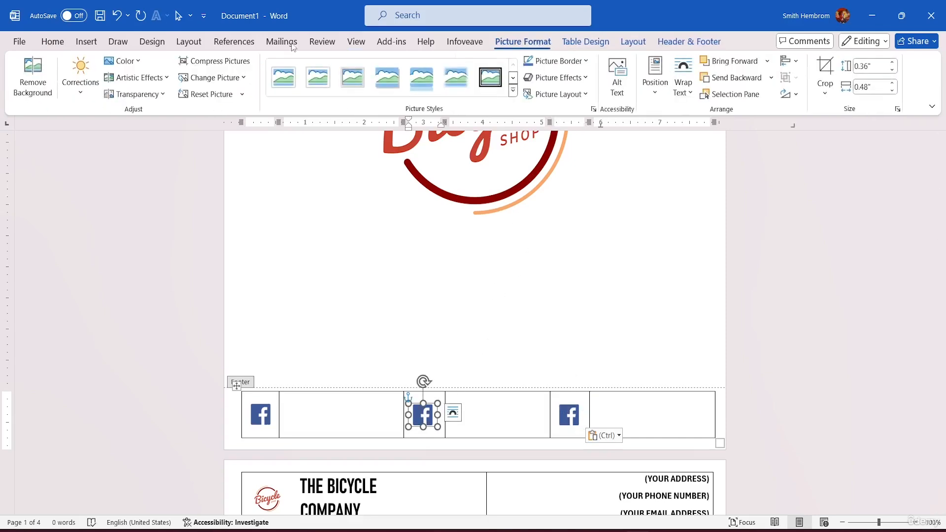
{"action": "left_click", "coordinate": [233, 77]}
{"action": "left_click", "coordinate": [236, 97]}
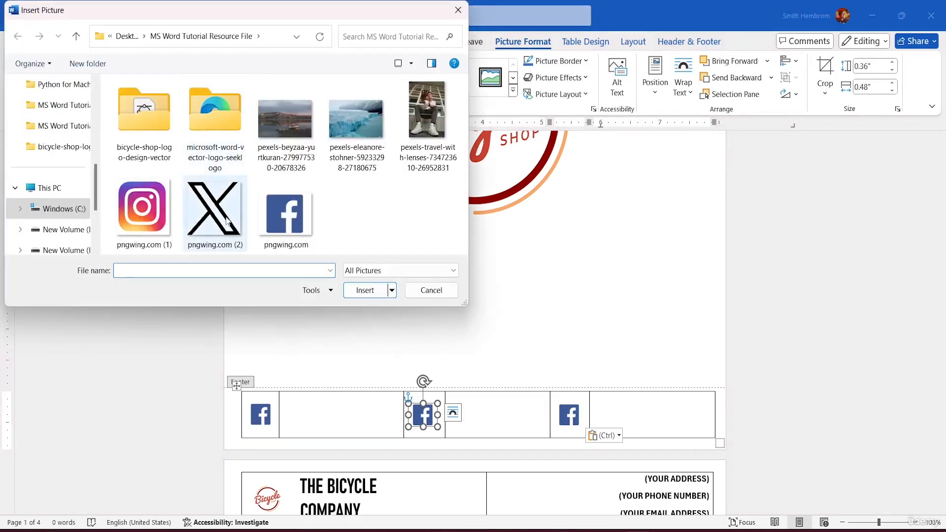
{"action": "left_click", "coordinate": [164, 226]}
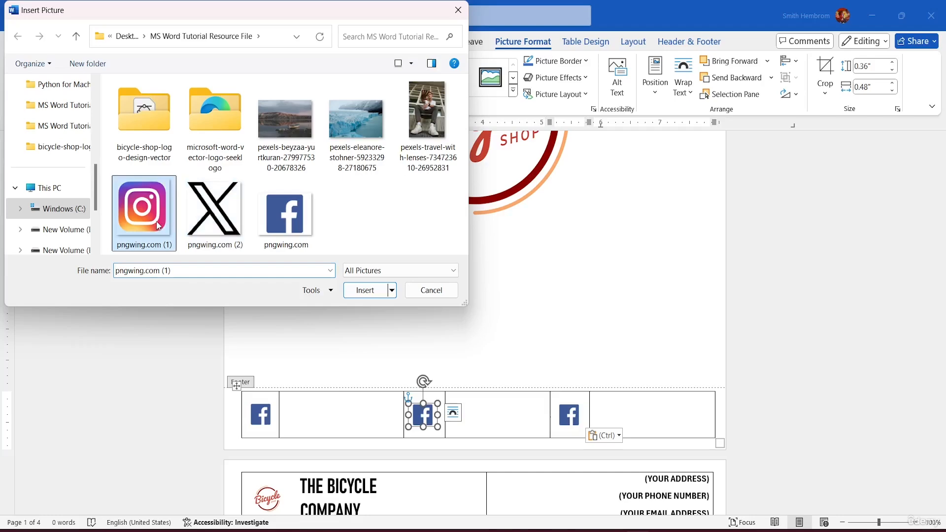
{"action": "left_click", "coordinate": [369, 290]}
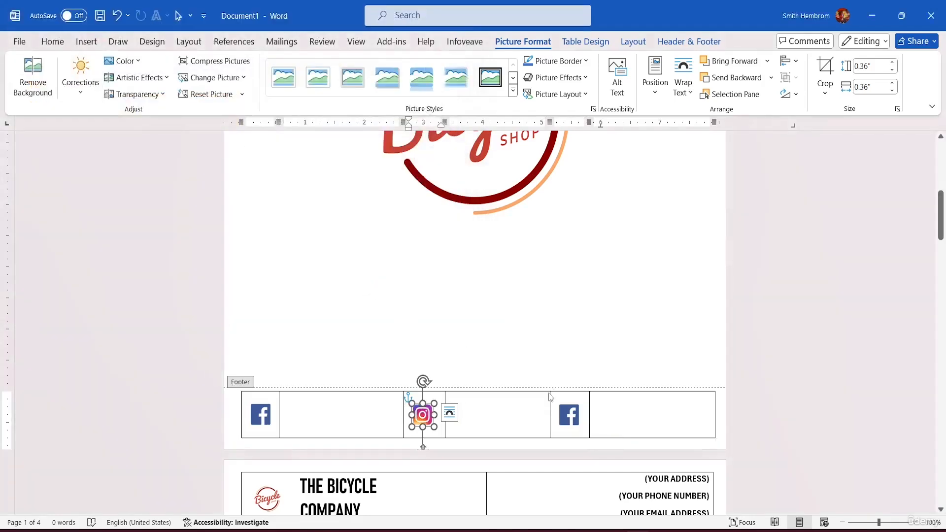
Change the last Facebook icon to the X logo from pngwing.com (2), and place the cursor in the empty cell beside the remaining Facebook icon
{"action": "left_click", "coordinate": [567, 416]}
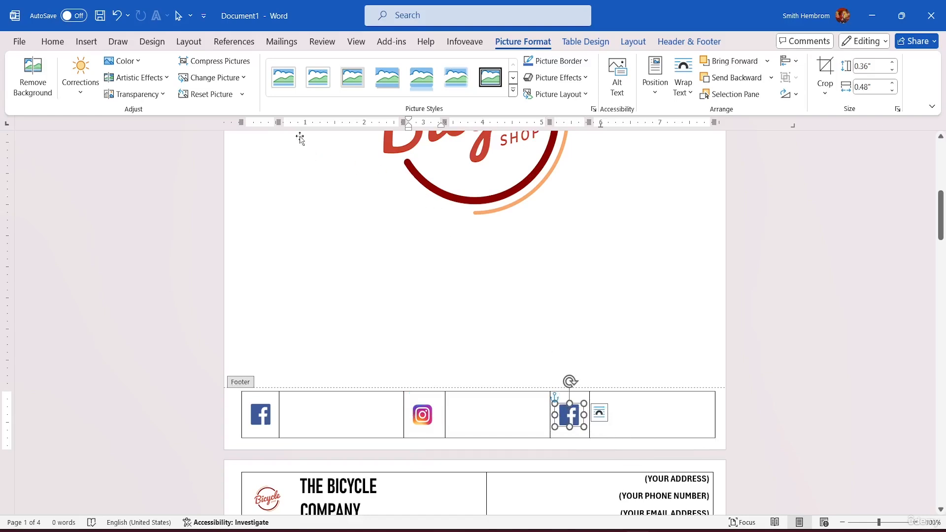
{"action": "left_click", "coordinate": [229, 78]}
{"action": "left_click", "coordinate": [233, 103]}
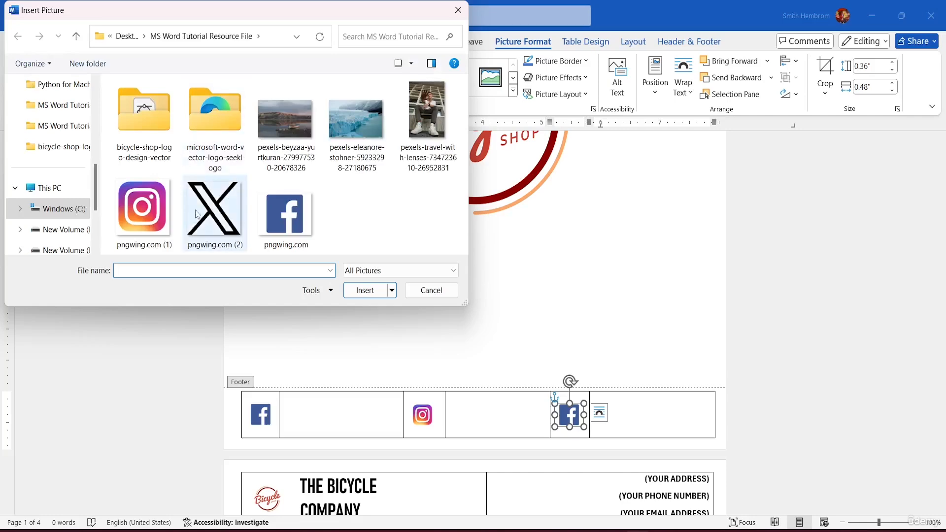
{"action": "left_click", "coordinate": [215, 210]}
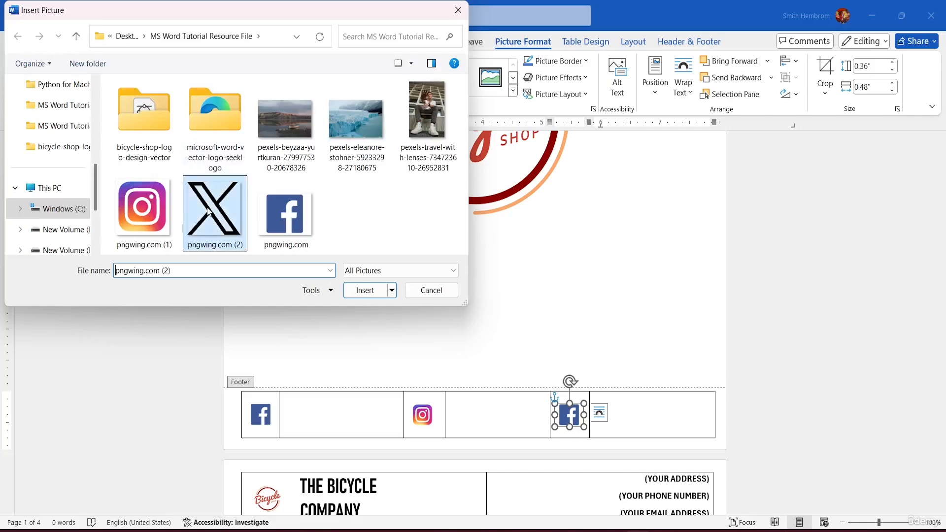
{"action": "left_click", "coordinate": [365, 290]}
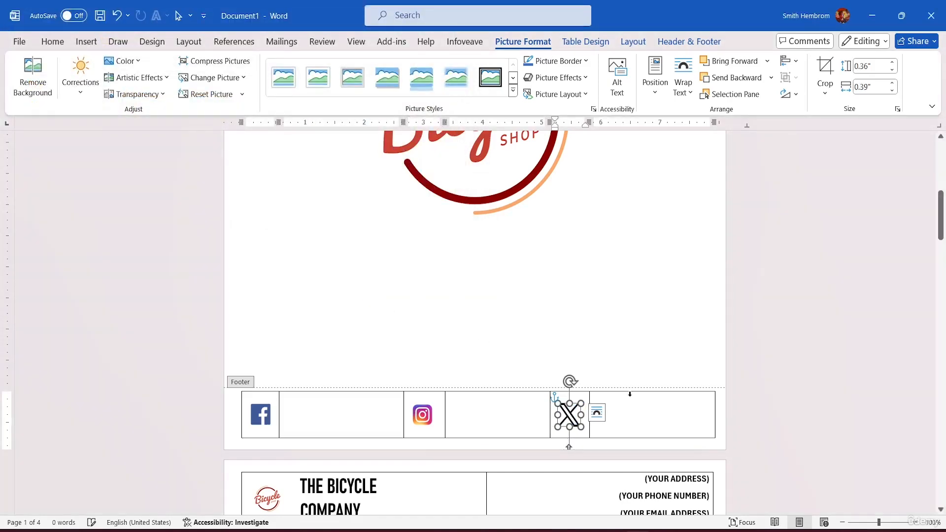
{"action": "left_click", "coordinate": [625, 411]}
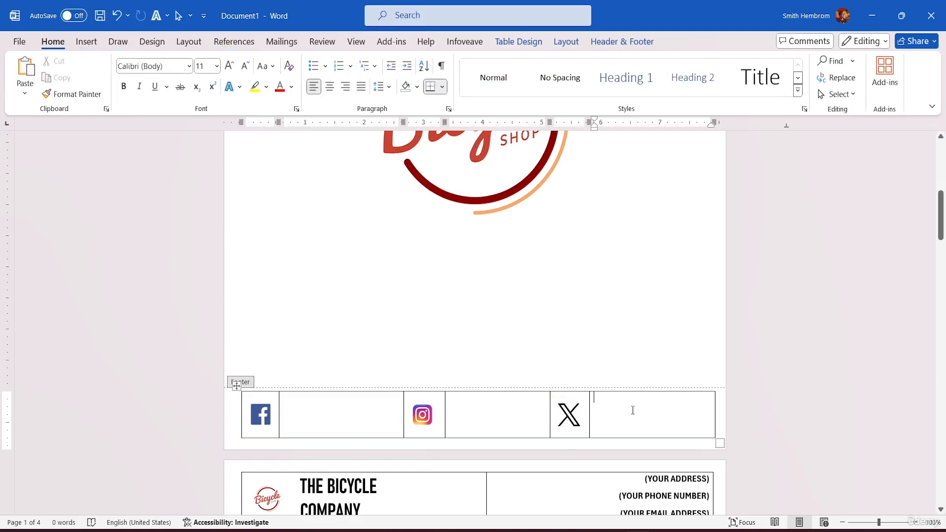
{"action": "left_click", "coordinate": [295, 417]}
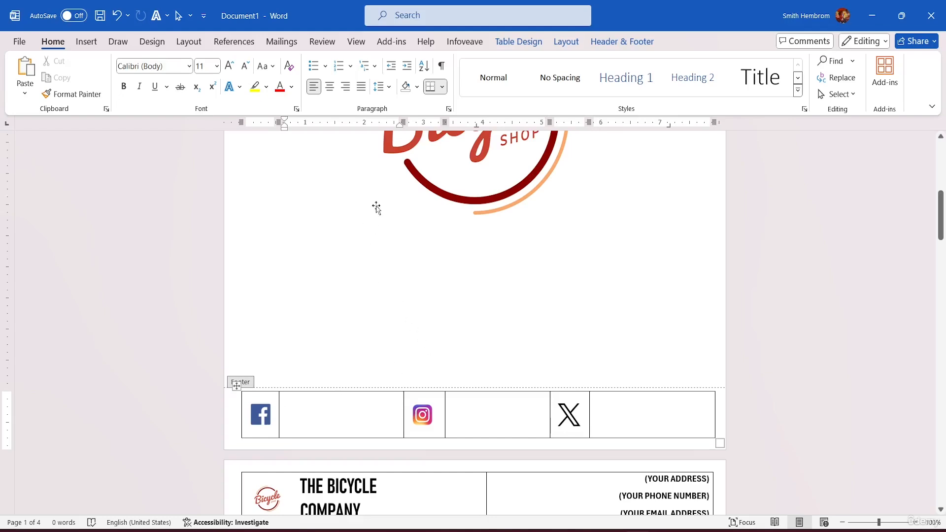
Centre the empty footer cell beside the Facebook icon and enter the handle /THEBICYCLECO. in it
{"action": "left_click", "coordinate": [330, 90]}
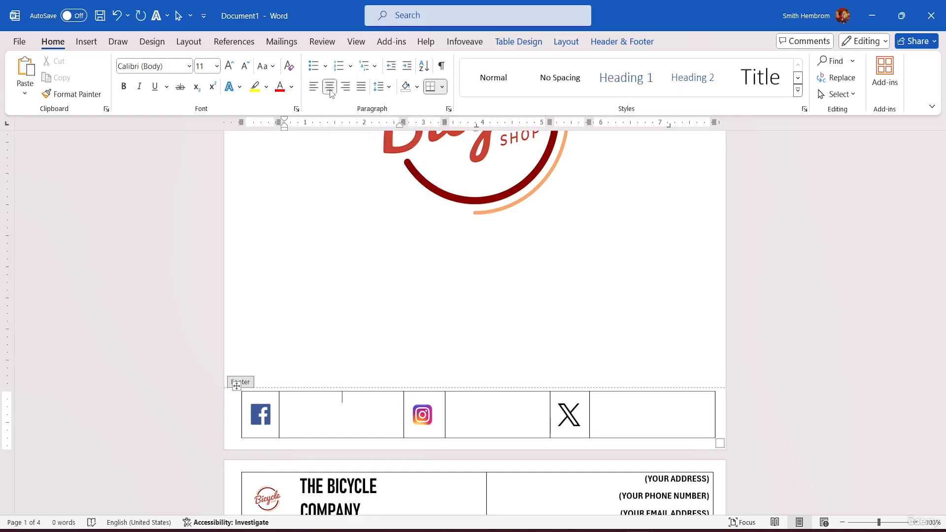
{"action": "left_click", "coordinate": [529, 43]}
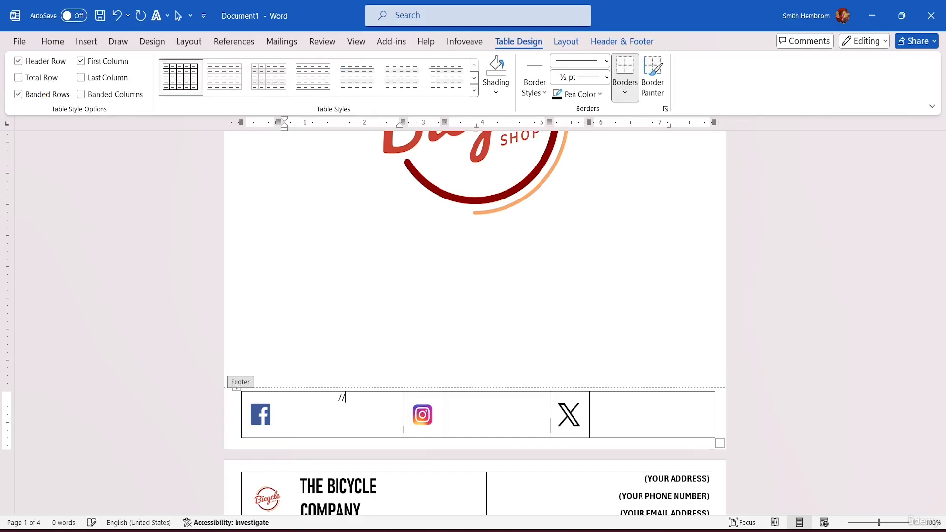
{"action": "key", "text": "BackSpace"}
{"action": "type", "text": "THEBICYCLECO."}
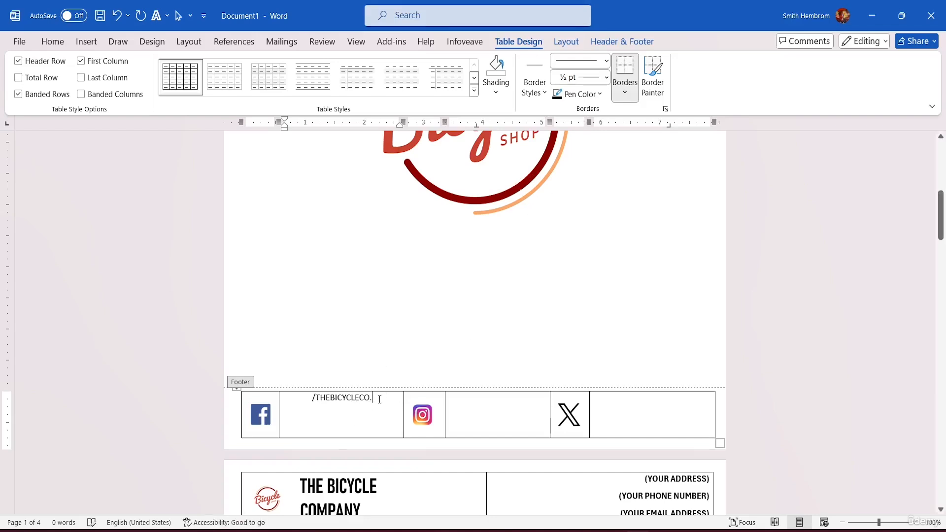
Copy the /THEBICYCLECO. handle into the empty footer cells beside the Instagram and X icons
{"action": "left_click_drag", "start_coordinate": [379, 398], "coordinate": [309, 397]}
{"action": "key", "text": "ctrl+c"}
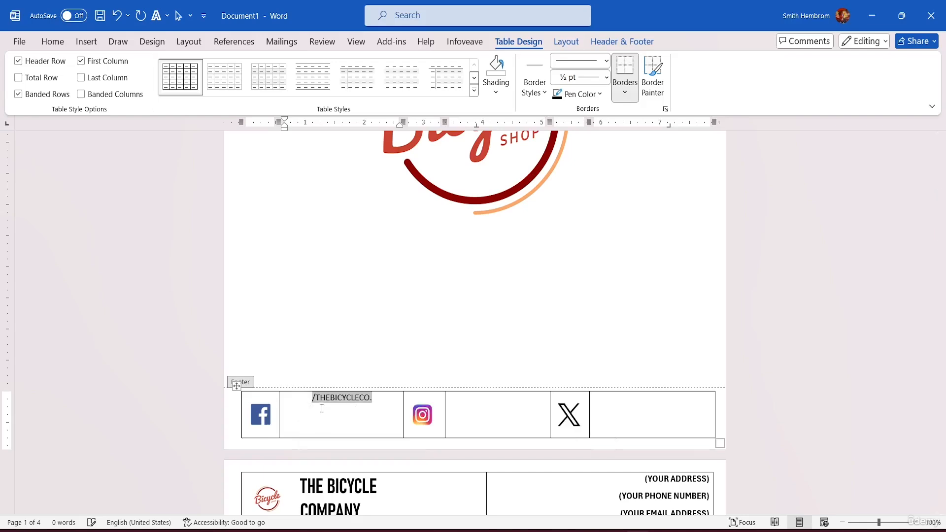
{"action": "left_click", "coordinate": [470, 419]}
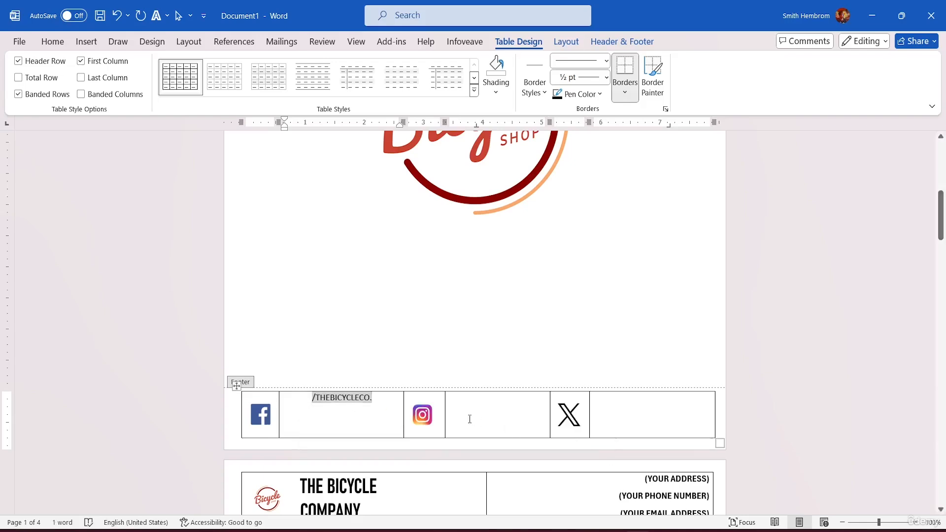
{"action": "key", "text": "ctrl+v"}
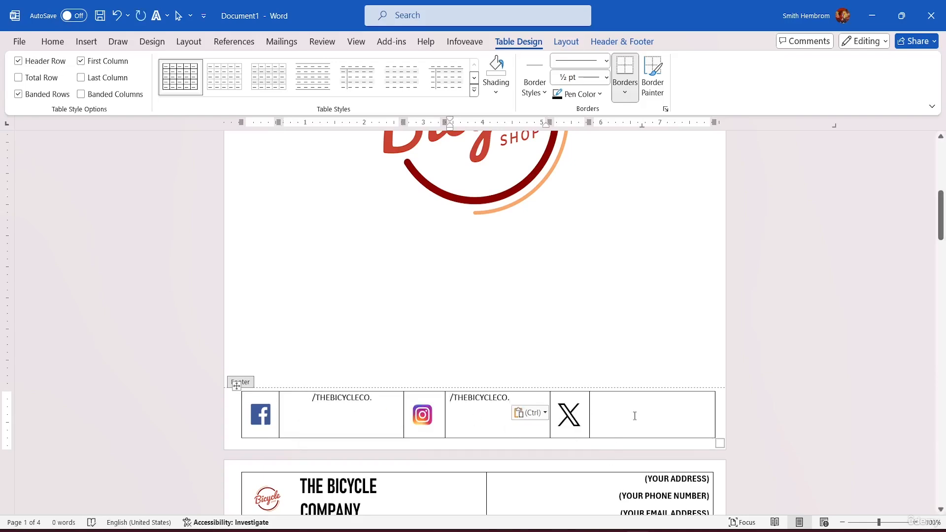
{"action": "left_click", "coordinate": [632, 412]}
{"action": "key", "text": "ctrl+v"}
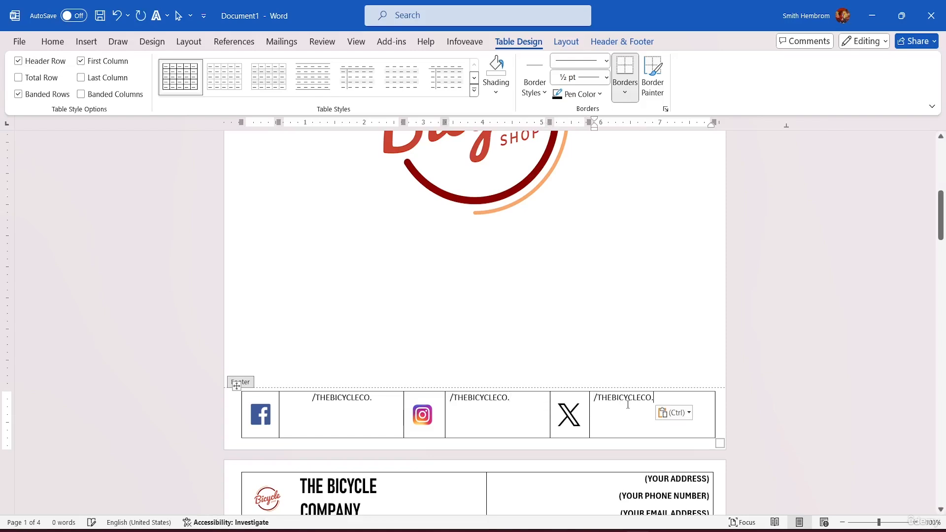
Try centring the handles and the Instagram and X icons both ways in their footer cells, and undo it
{"action": "left_click_drag", "start_coordinate": [662, 396], "coordinate": [372, 389]}
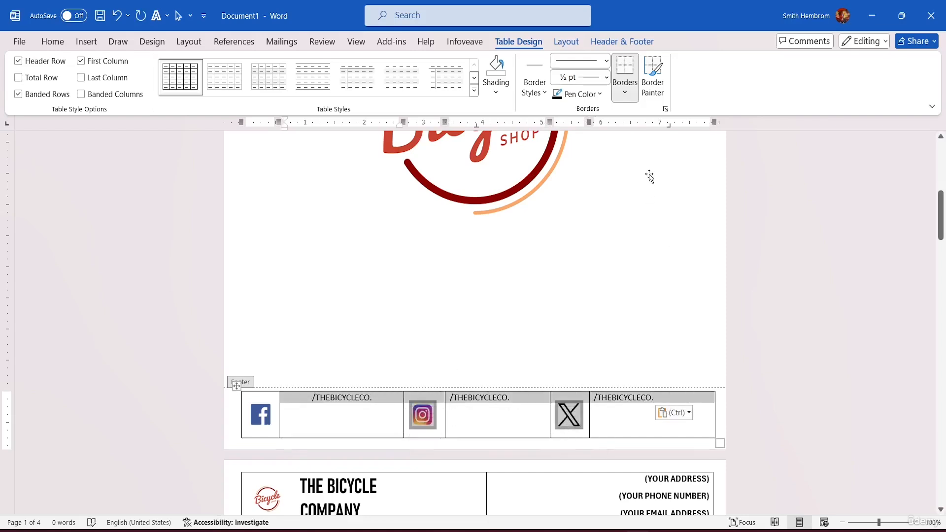
{"action": "left_click", "coordinate": [565, 42]}
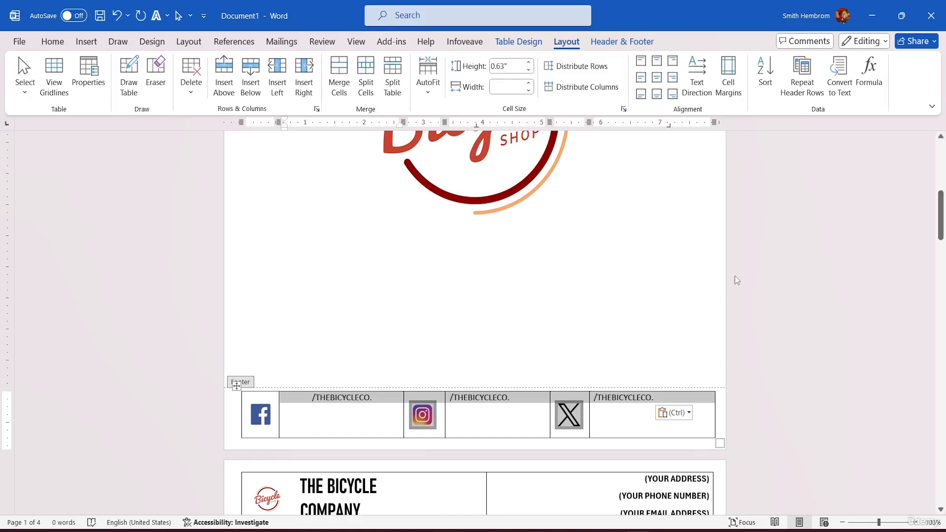
{"action": "left_click", "coordinate": [658, 78]}
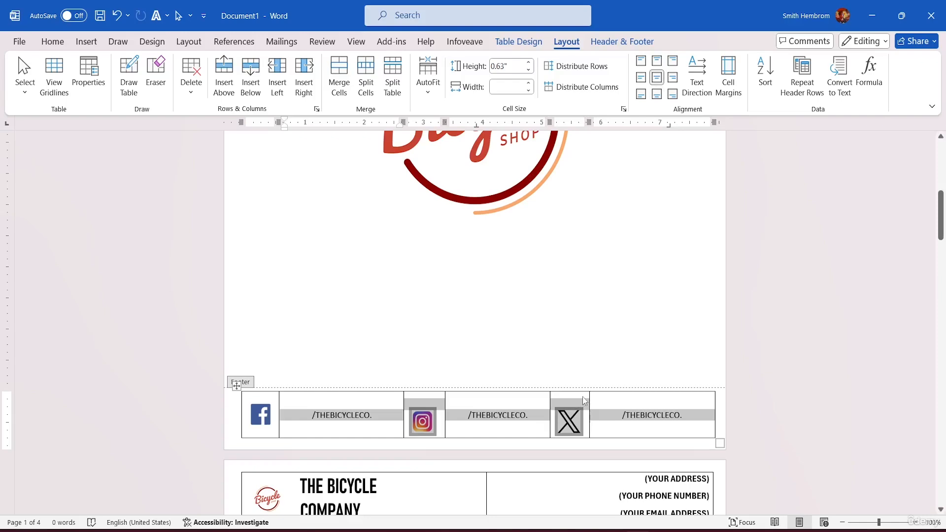
{"action": "key", "text": "ctrl+z"}
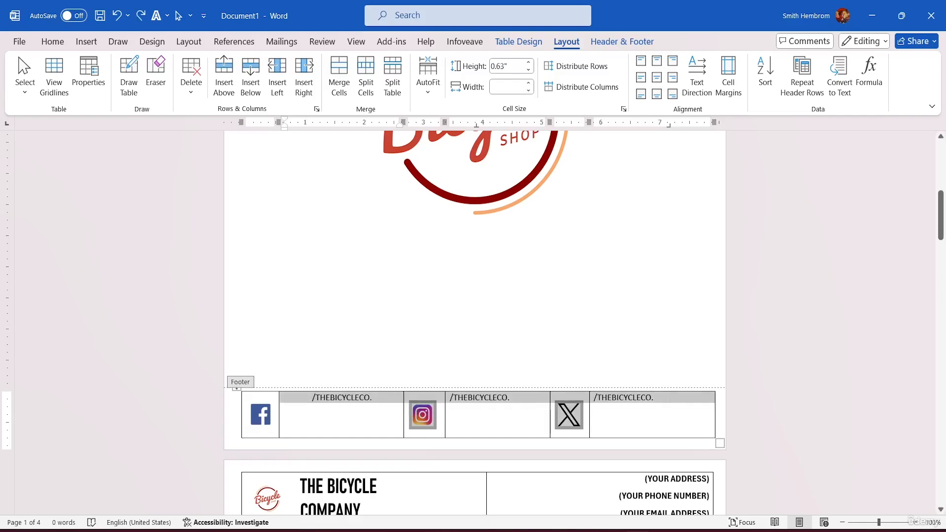
Apply Align Center Left to the X, Instagram and Facebook handle cells in the footer
{"action": "left_click", "coordinate": [667, 398]}
{"action": "left_click_drag", "start_coordinate": [667, 398], "coordinate": [603, 397]}
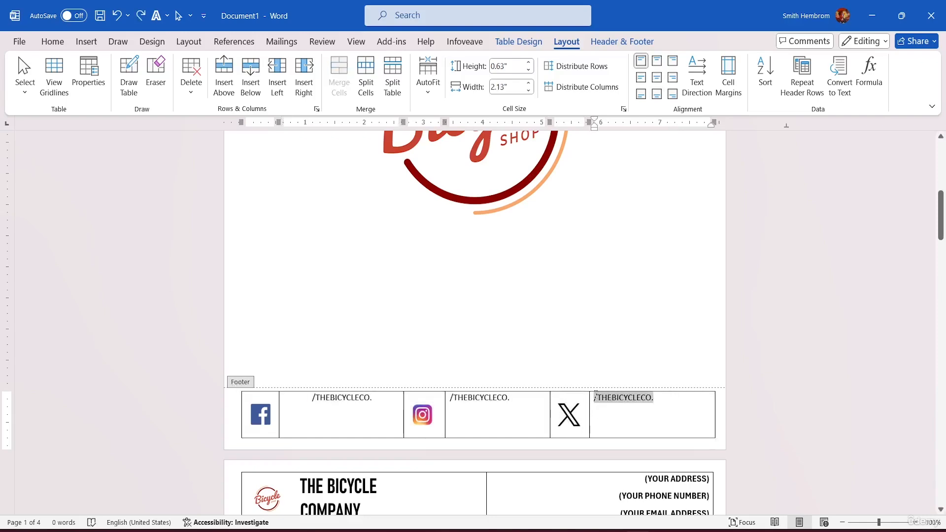
{"action": "left_click", "coordinate": [641, 79]}
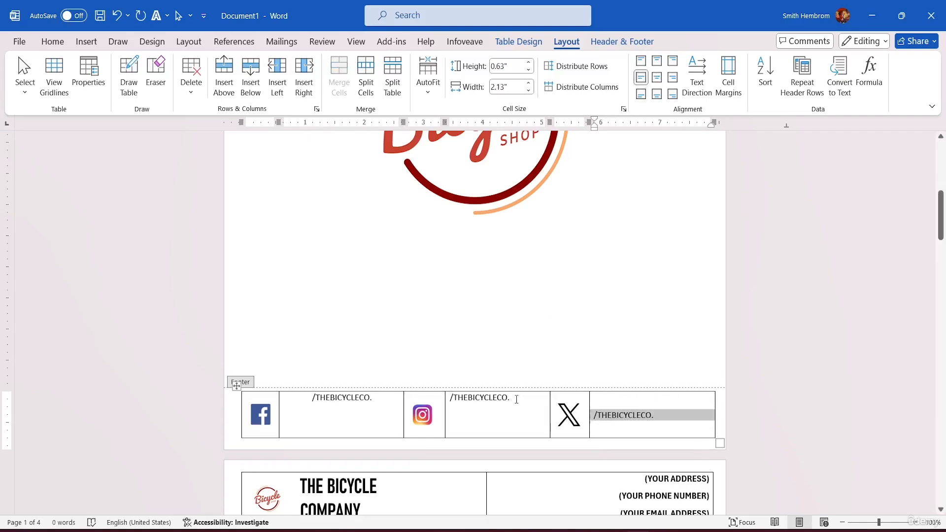
{"action": "left_click_drag", "start_coordinate": [517, 399], "coordinate": [458, 390]}
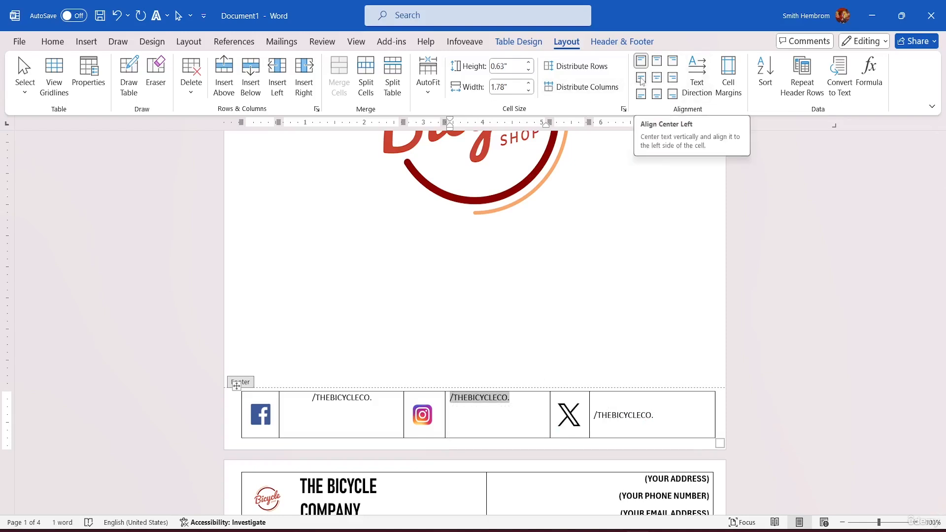
{"action": "left_click", "coordinate": [641, 78]}
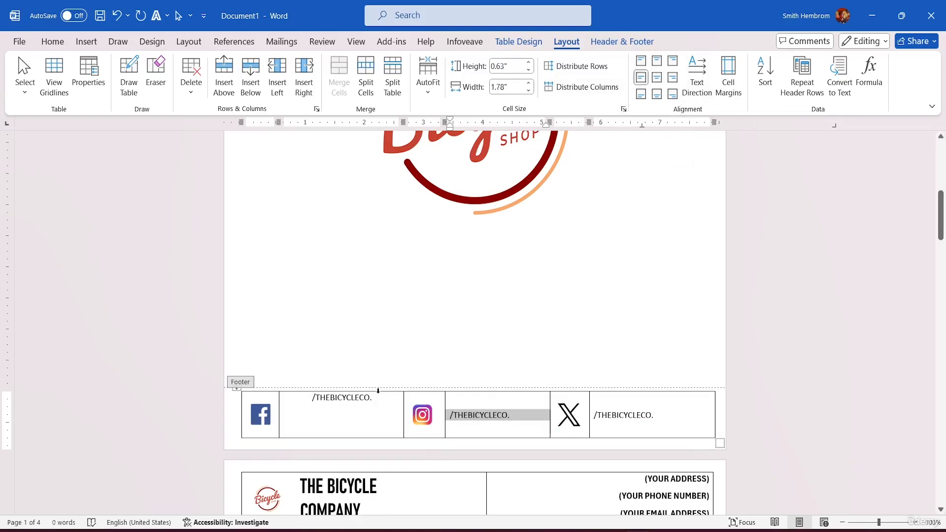
{"action": "left_click_drag", "start_coordinate": [375, 401], "coordinate": [311, 398]}
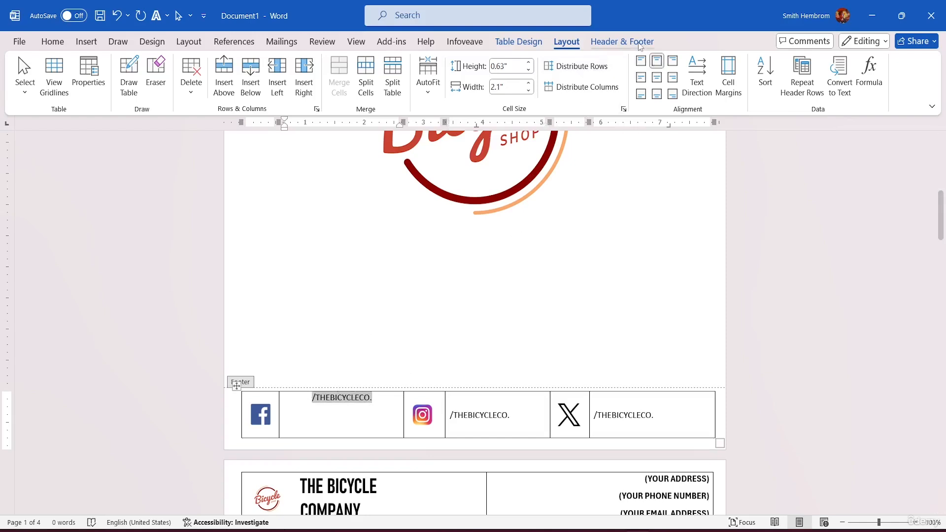
{"action": "left_click", "coordinate": [641, 77]}
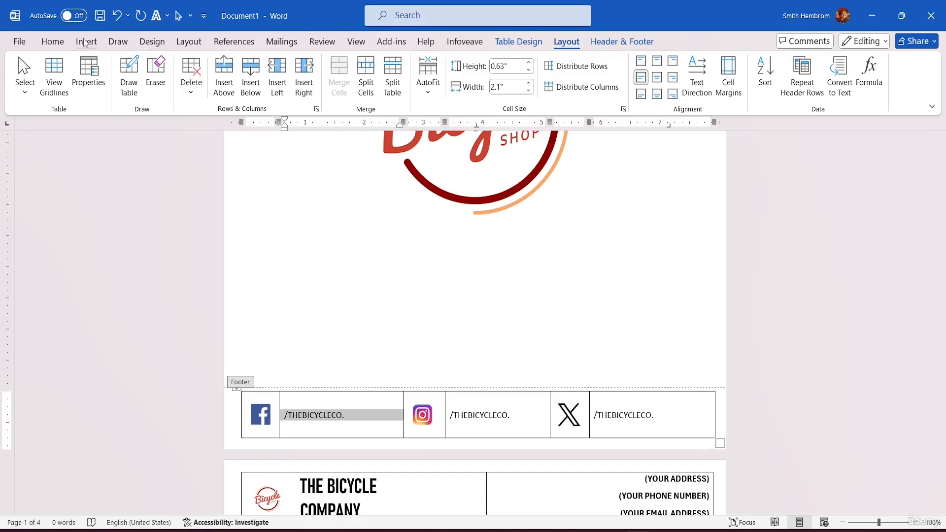
Make all three /THEBICYCLECO. handles in the footer bold
{"action": "left_click", "coordinate": [53, 42]}
{"action": "left_click", "coordinate": [124, 86]}
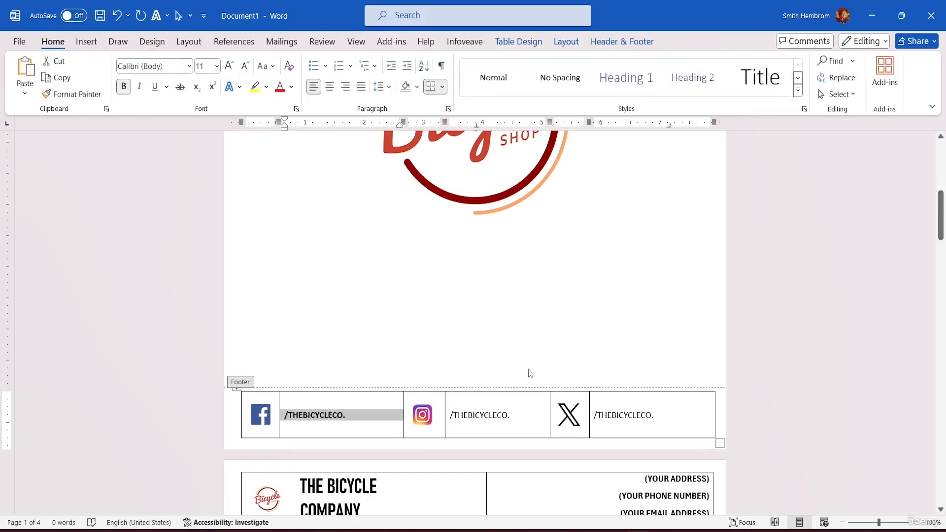
{"action": "double_click", "coordinate": [508, 418]}
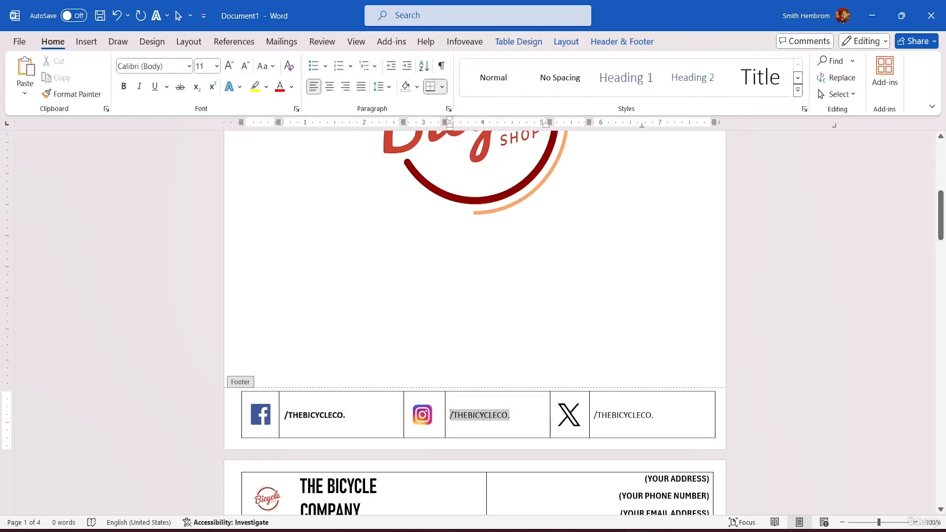
{"action": "key", "text": "ctrl+b"}
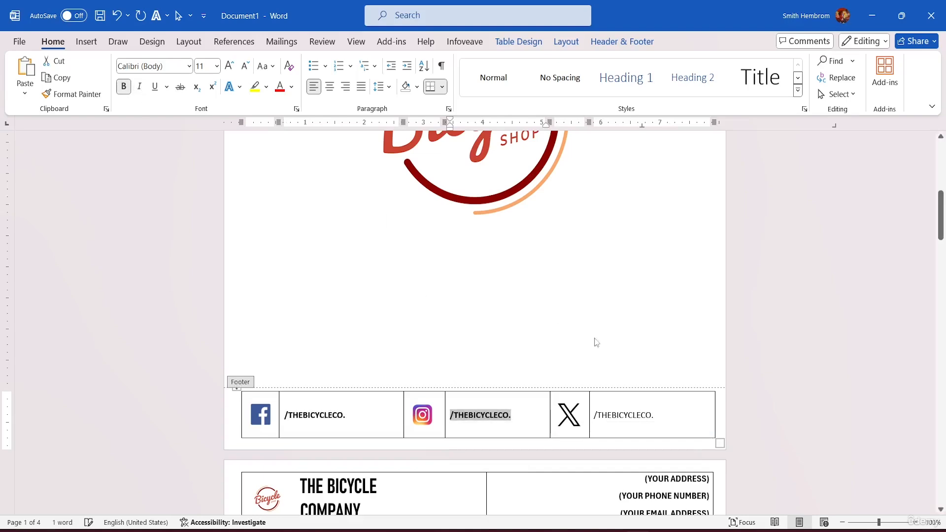
{"action": "double_click", "coordinate": [658, 416]}
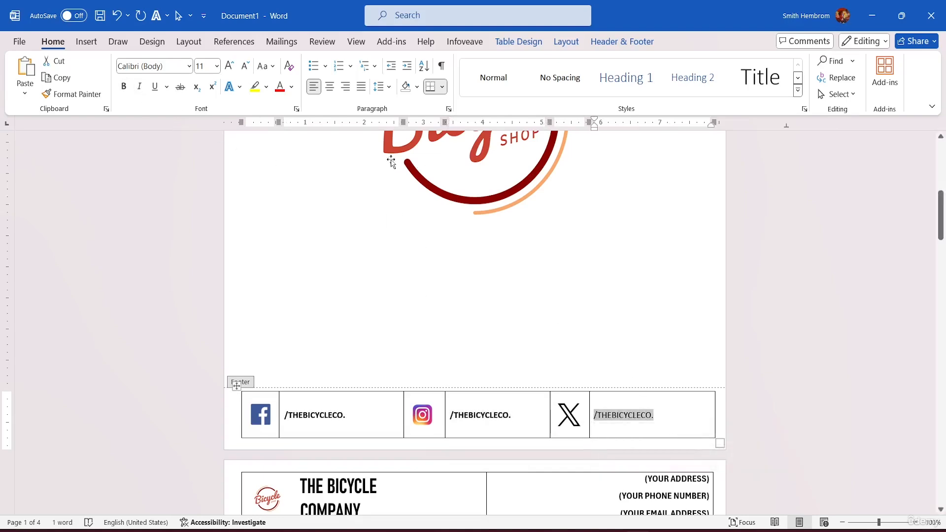
{"action": "left_click", "coordinate": [125, 86]}
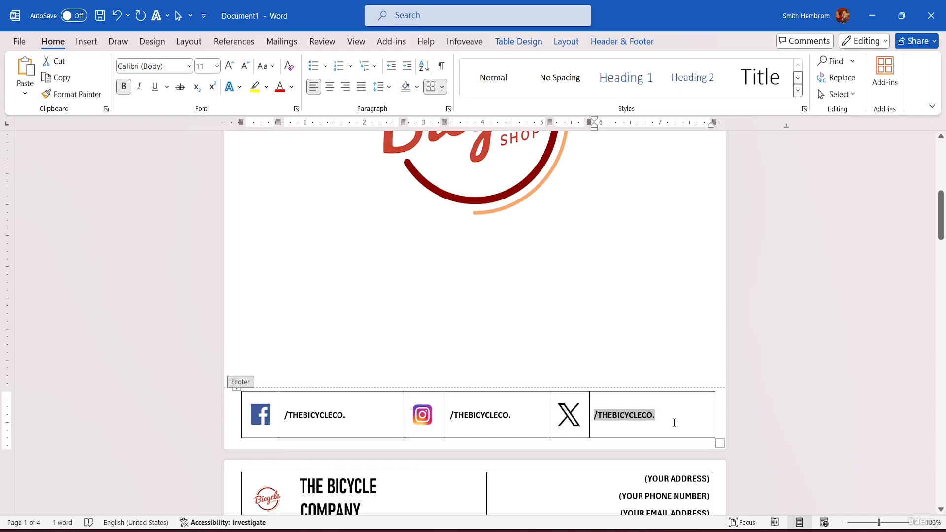
{"action": "left_click", "coordinate": [710, 420]}
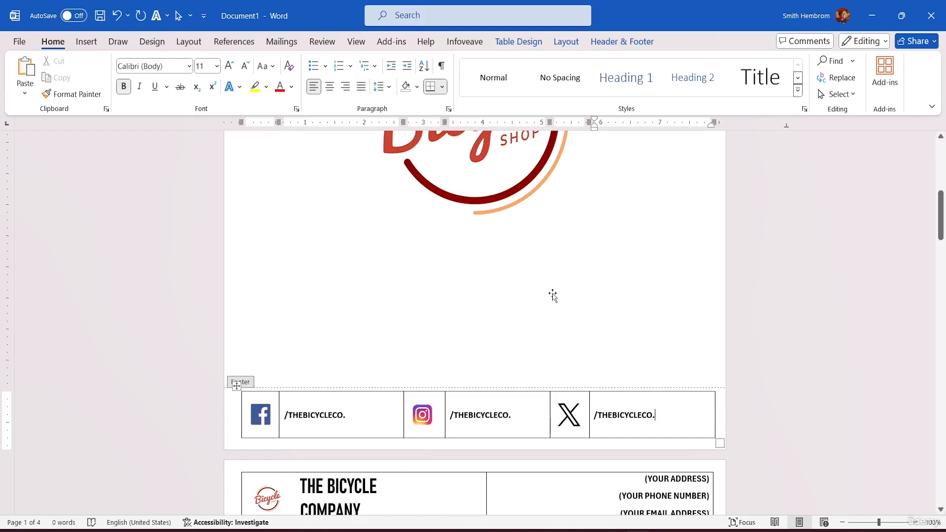
{"action": "left_click", "coordinate": [379, 415]}
{"action": "left_click", "coordinate": [532, 46]}
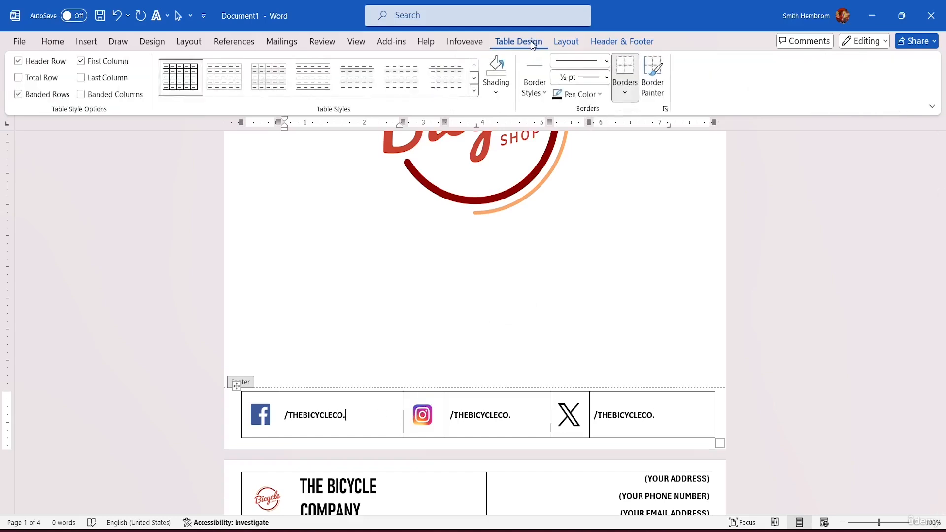
{"action": "left_click", "coordinate": [495, 92]}
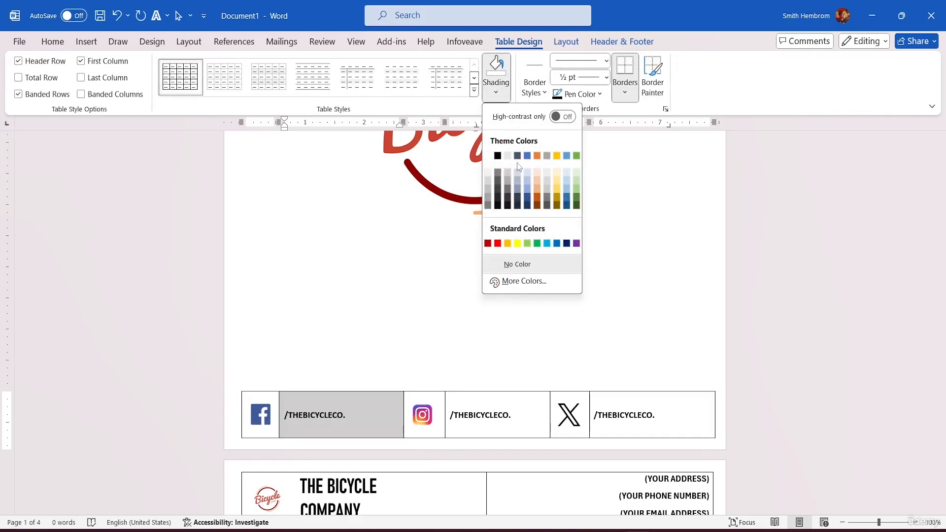
{"action": "left_click", "coordinate": [352, 404]}
{"action": "left_click_drag", "start_coordinate": [412, 415], "coordinate": [461, 405]}
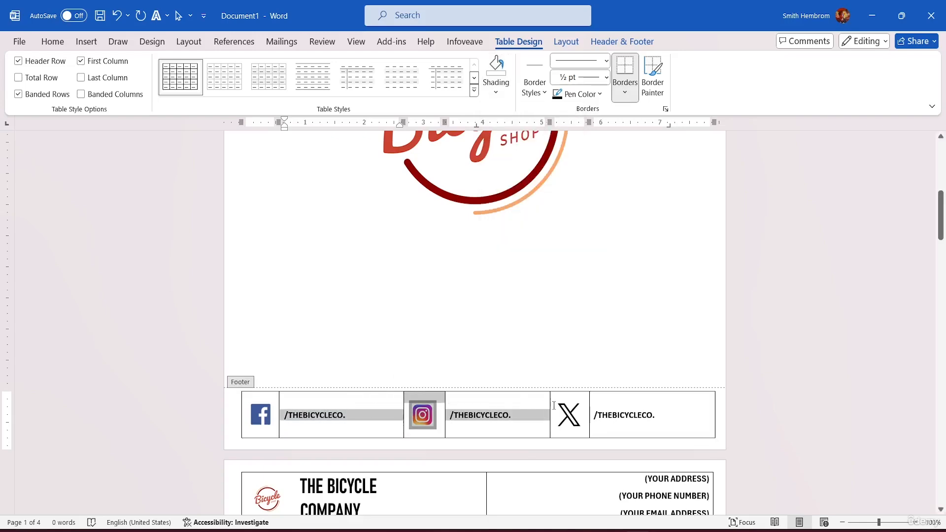
{"action": "left_click_drag", "start_coordinate": [554, 406], "coordinate": [652, 419]}
{"action": "left_click", "coordinate": [685, 399]}
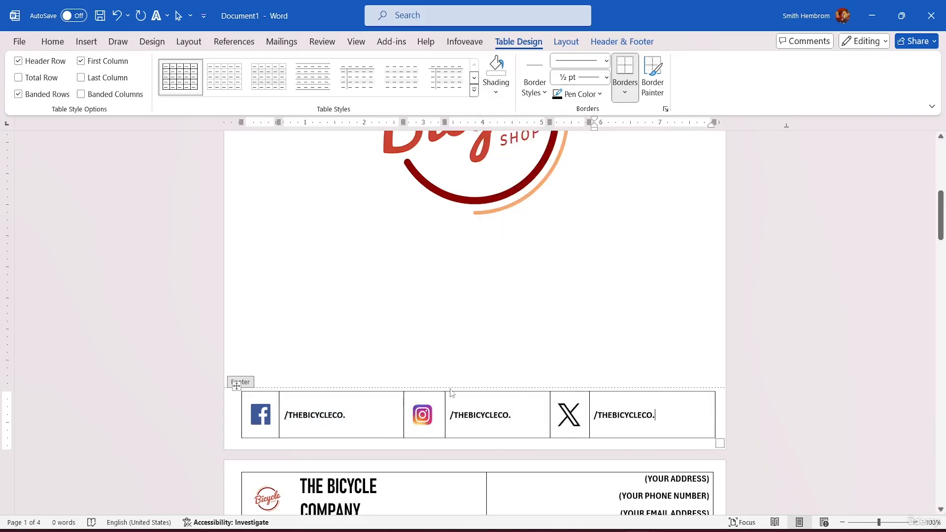
Shade all cells of the footer table with the lightest blue-gray theme colour
{"action": "left_click_drag", "start_coordinate": [284, 404], "coordinate": [636, 413]}
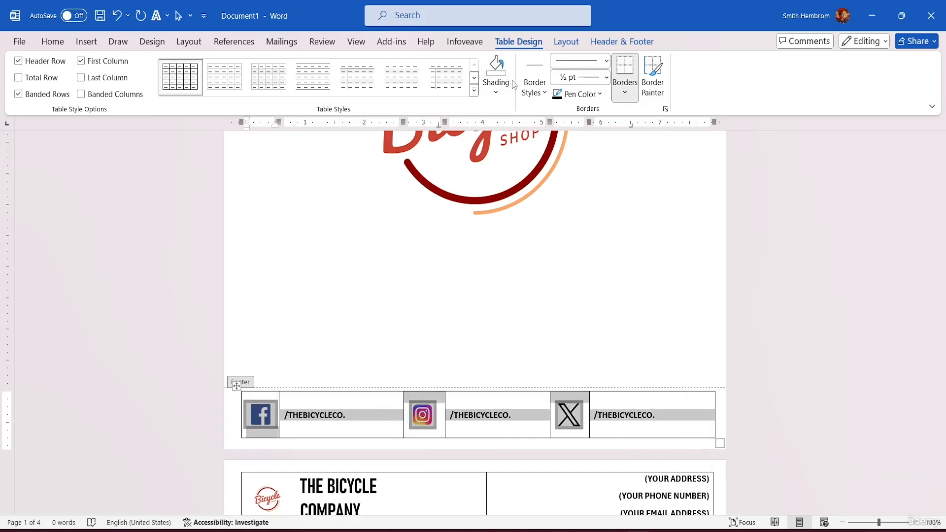
{"action": "left_click", "coordinate": [496, 92]}
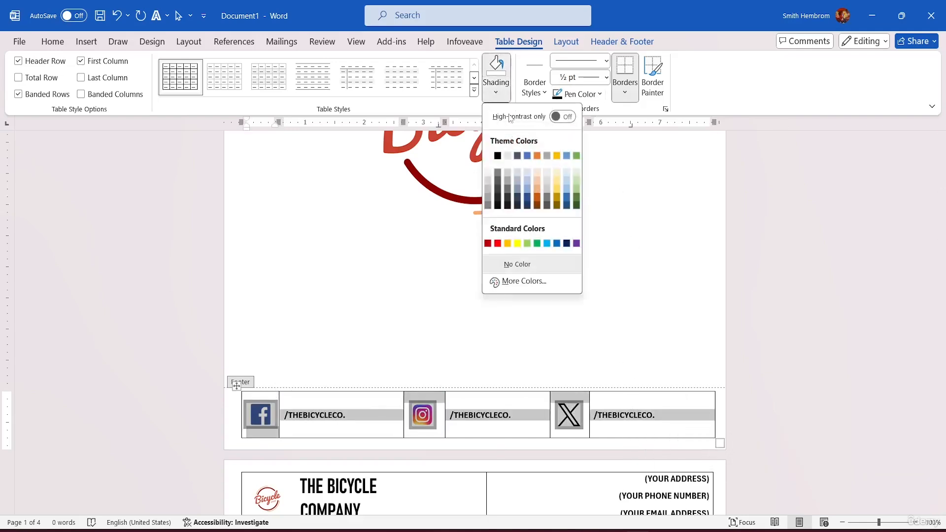
{"action": "left_click", "coordinate": [517, 172]}
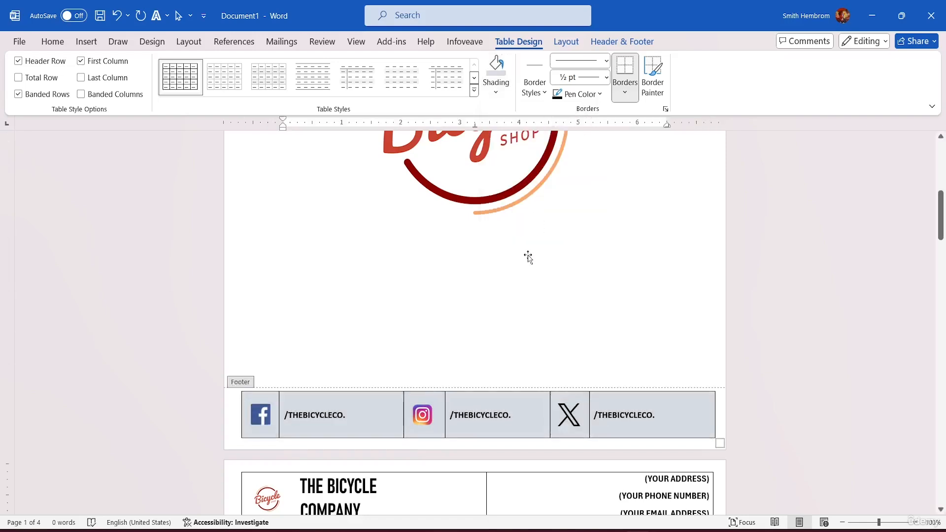
{"action": "left_click", "coordinate": [560, 291]}
Shade all cells of the header table with a light gray theme colour
{"action": "scroll", "coordinate": [566, 288], "scroll_direction": "up", "scroll_amount": 10}
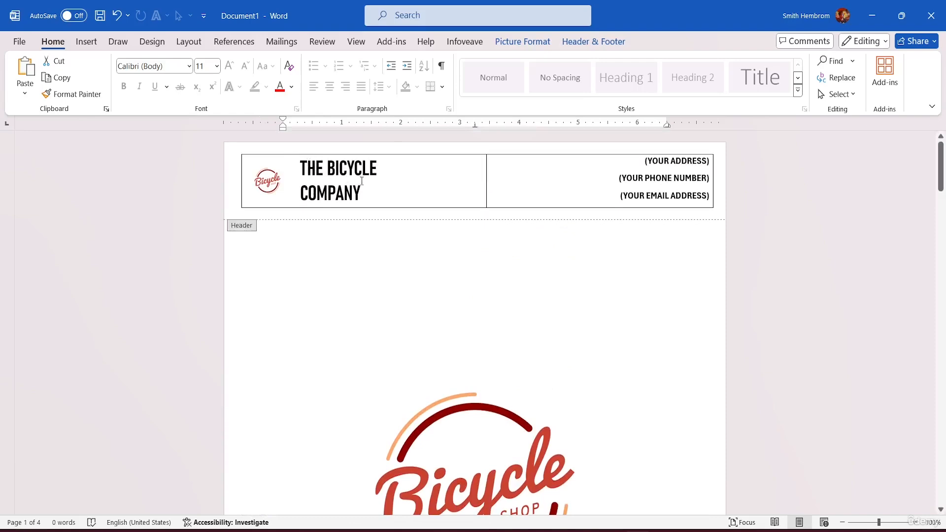
{"action": "left_click_drag", "start_coordinate": [461, 189], "coordinate": [537, 185]}
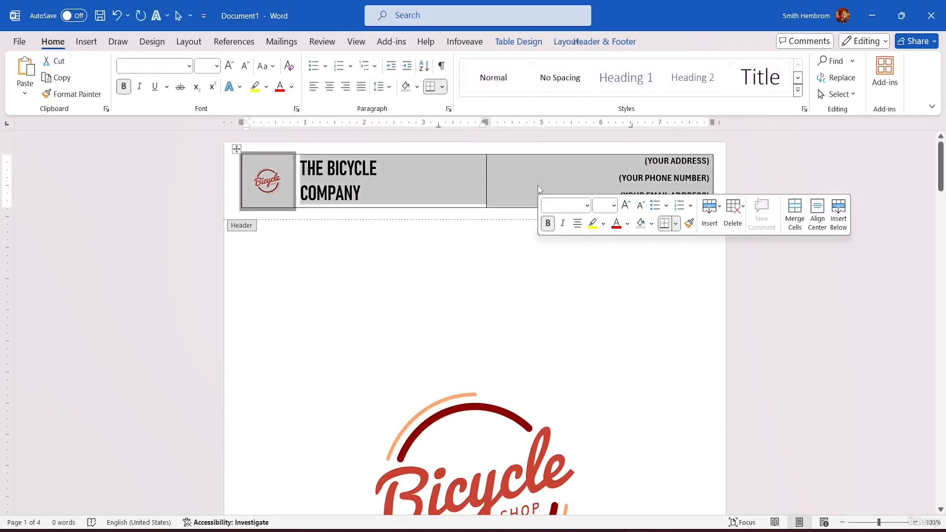
{"action": "left_click", "coordinate": [567, 41]}
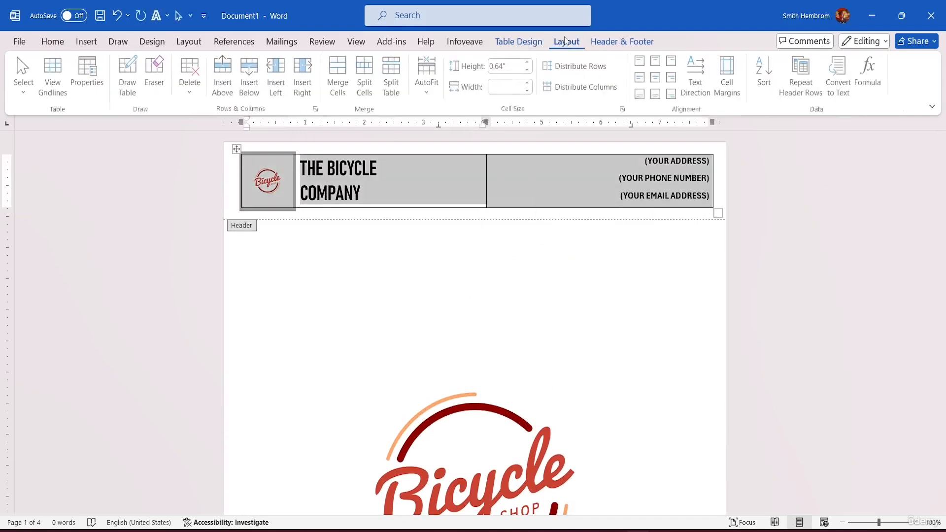
{"action": "left_click", "coordinate": [518, 41]}
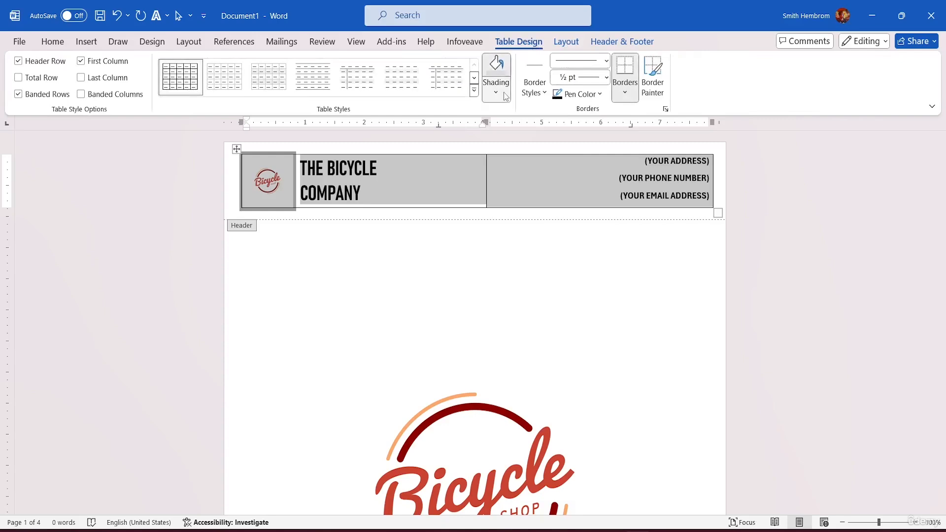
{"action": "left_click", "coordinate": [496, 89]}
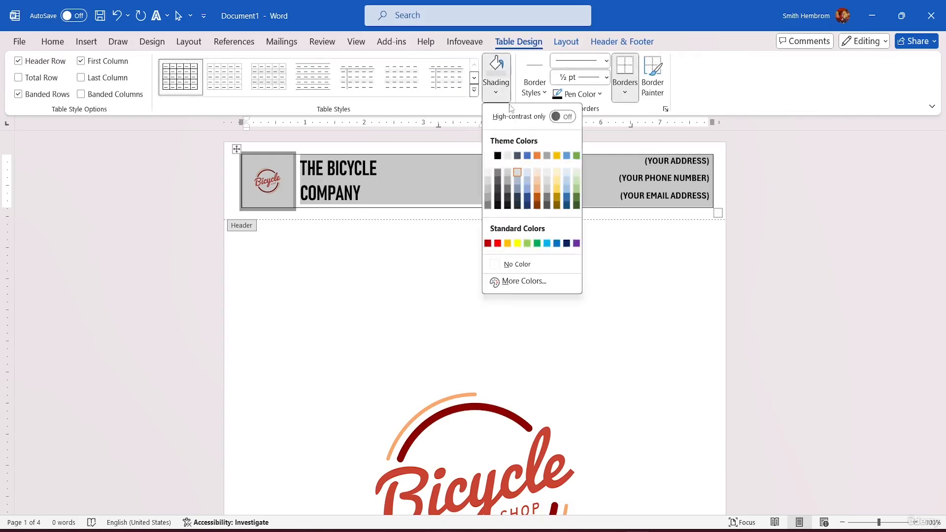
{"action": "left_click", "coordinate": [504, 173]}
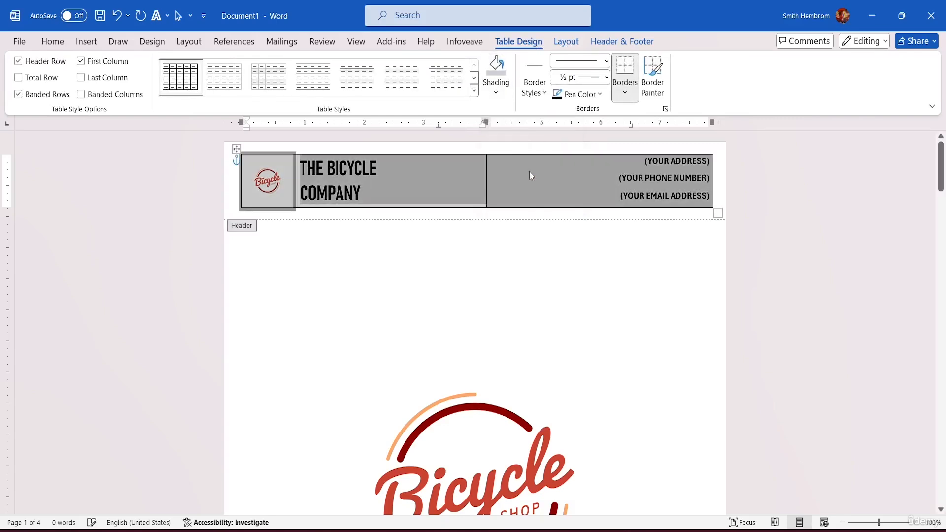
{"action": "left_click", "coordinate": [824, 215]}
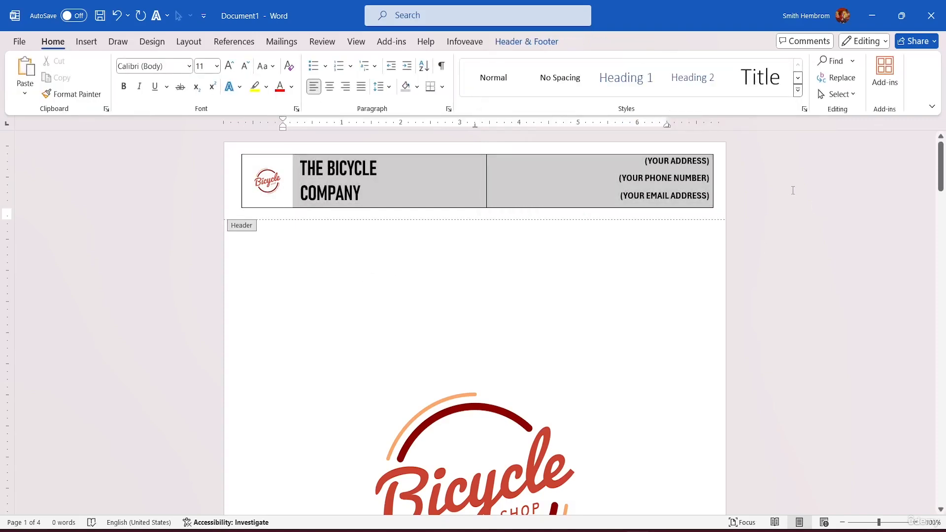
Leave header and footer editing and check the header, logo watermark and footer across the document's pages
{"action": "double_click", "coordinate": [384, 274]}
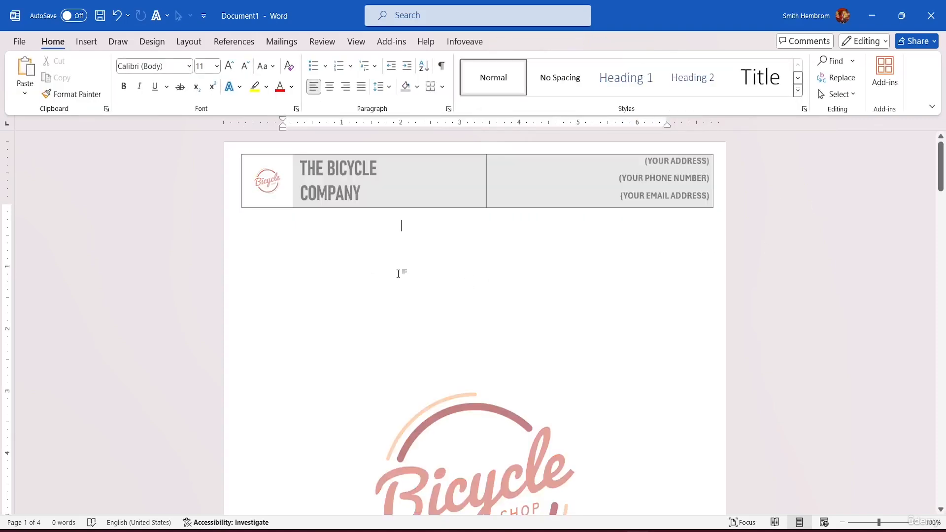
{"action": "scroll", "coordinate": [665, 268], "scroll_direction": "down", "scroll_amount": 10}
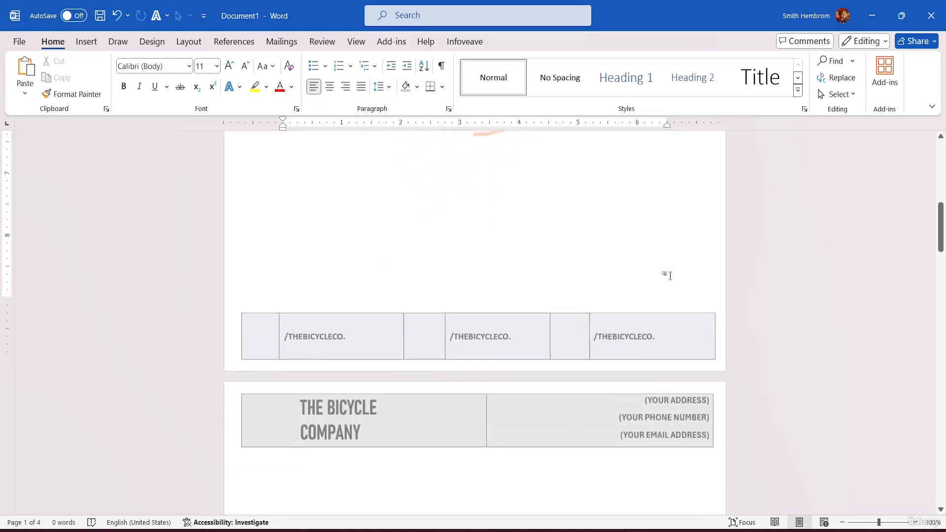
{"action": "scroll", "coordinate": [674, 261], "scroll_direction": "down", "scroll_amount": 6}
{"action": "scroll", "coordinate": [674, 261], "scroll_direction": "up", "scroll_amount": 3}
{"action": "scroll", "coordinate": [670, 247], "scroll_direction": "down", "scroll_amount": 12}
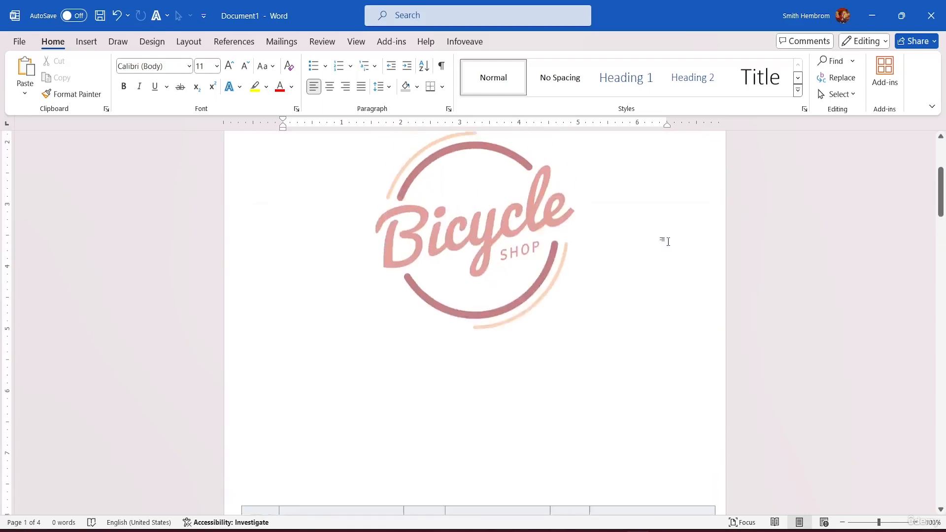
{"action": "scroll", "coordinate": [668, 241], "scroll_direction": "up", "scroll_amount": 8}
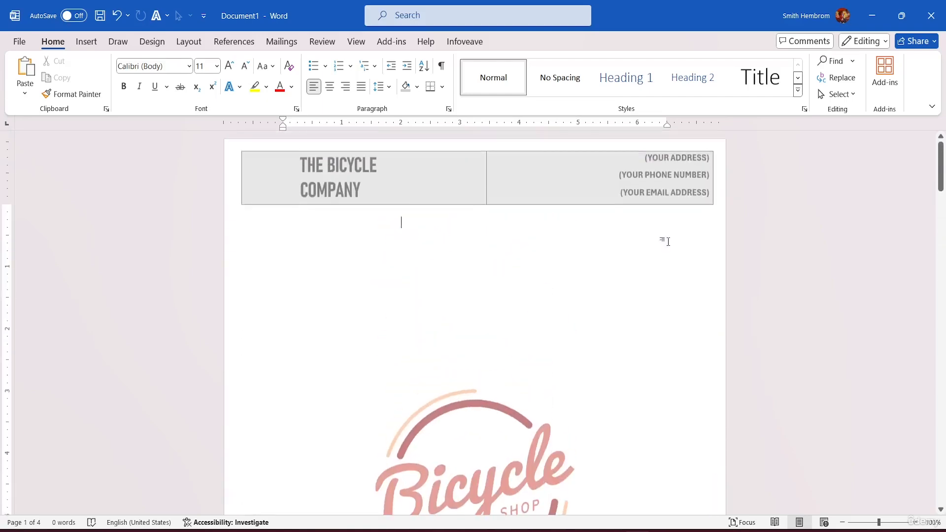
Inspect the header, watermark and footer on all pages in the print preview, and return to the document
{"action": "left_click", "coordinate": [23, 42]}
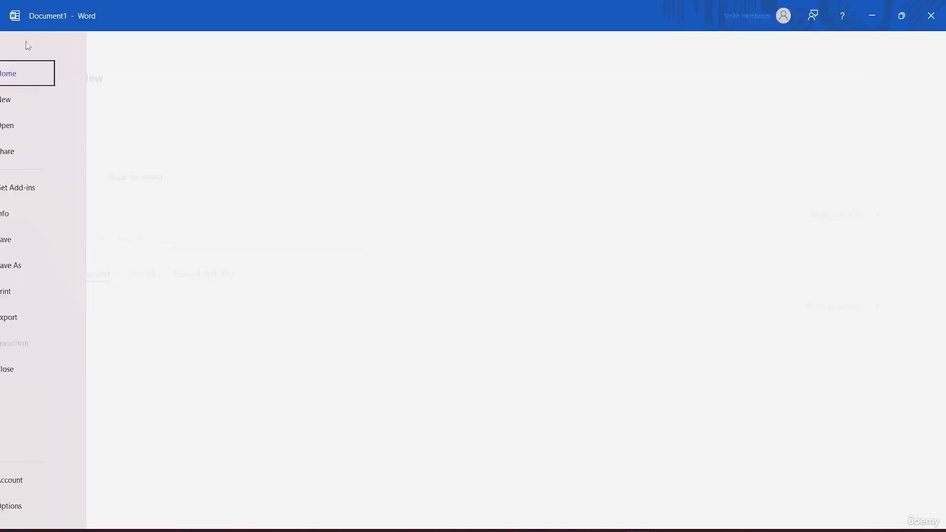
{"action": "left_click", "coordinate": [33, 295]}
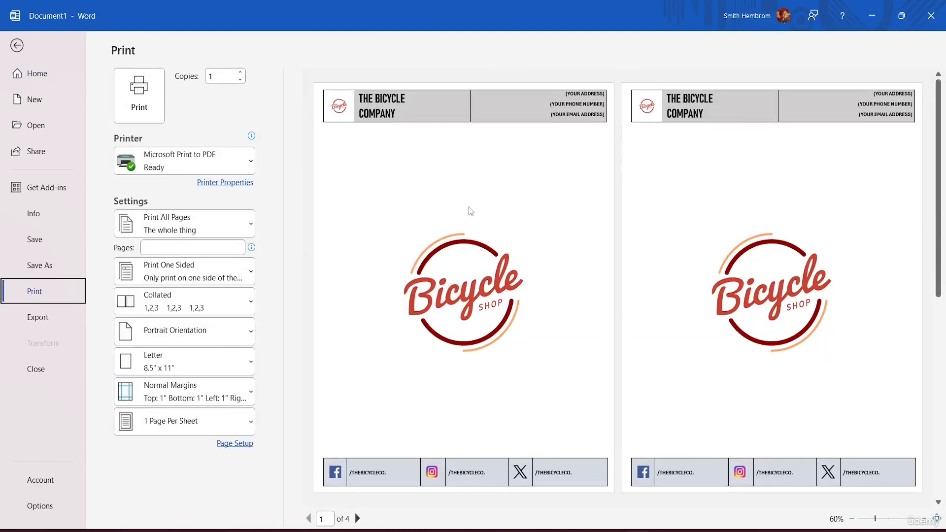
{"action": "scroll", "coordinate": [546, 169], "scroll_direction": "down", "scroll_amount": 3}
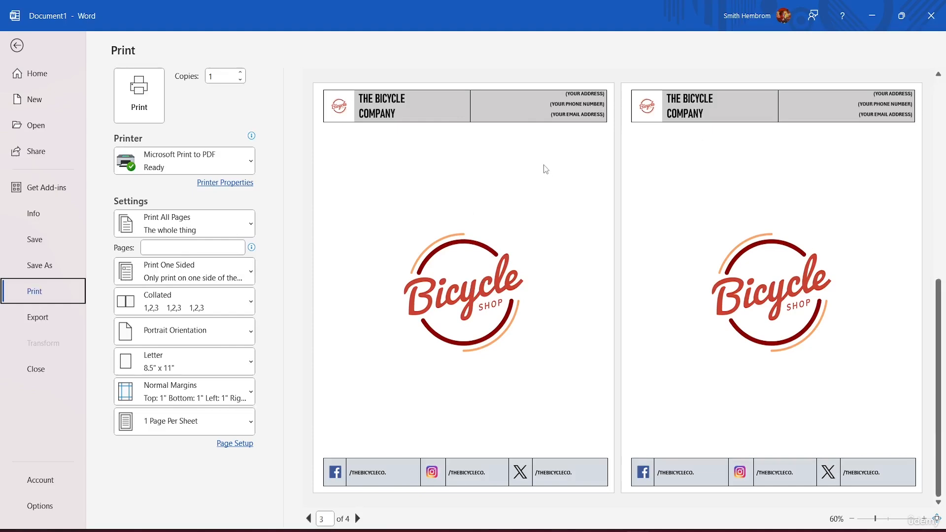
{"action": "scroll", "coordinate": [546, 169], "scroll_direction": "up", "scroll_amount": 3}
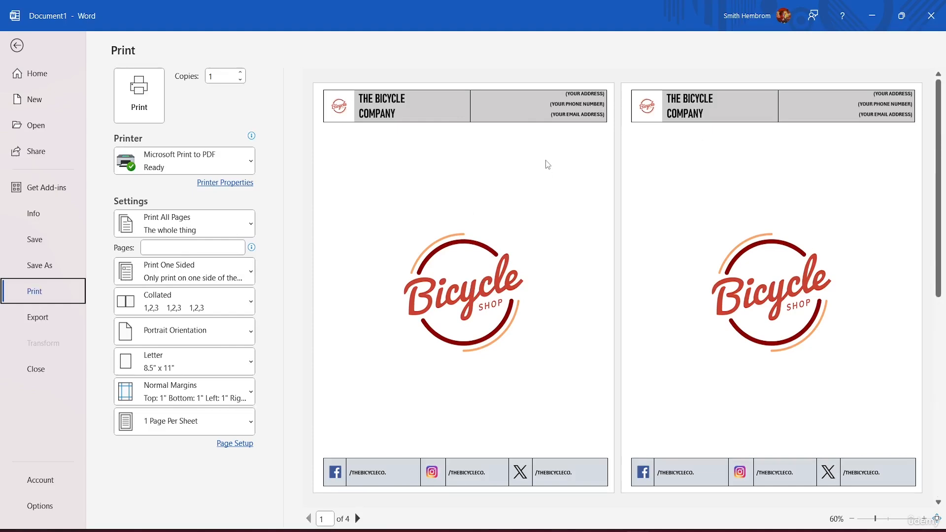
{"action": "left_click", "coordinate": [38, 74]}
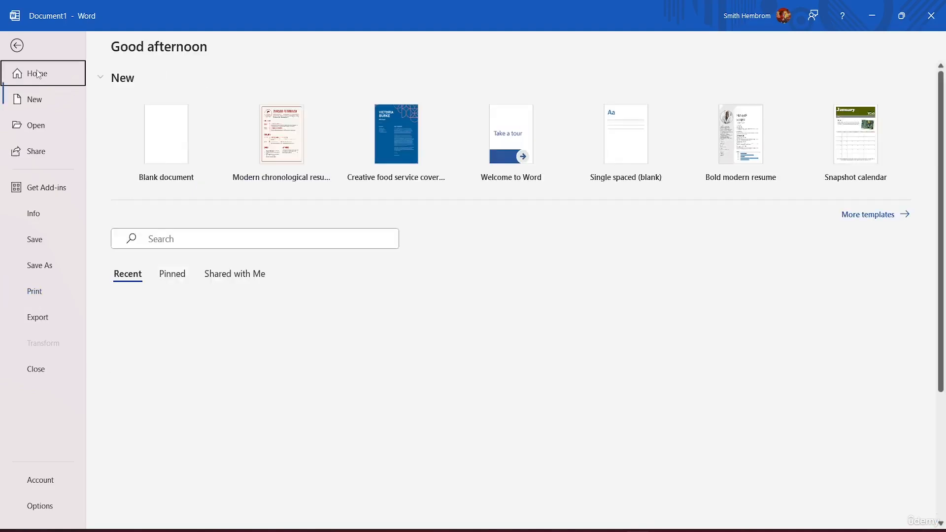
{"action": "left_click", "coordinate": [20, 43]}
{"action": "scroll", "coordinate": [390, 195], "scroll_direction": "down", "scroll_amount": 3}
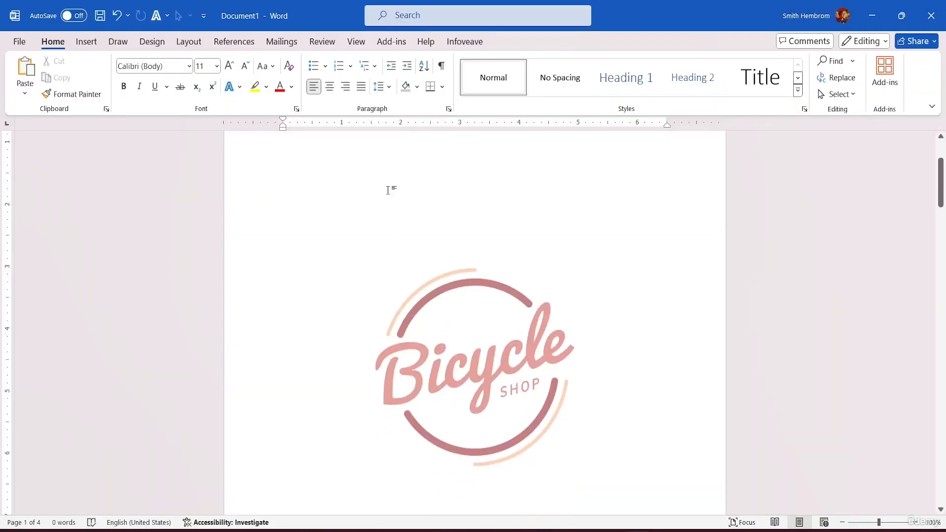